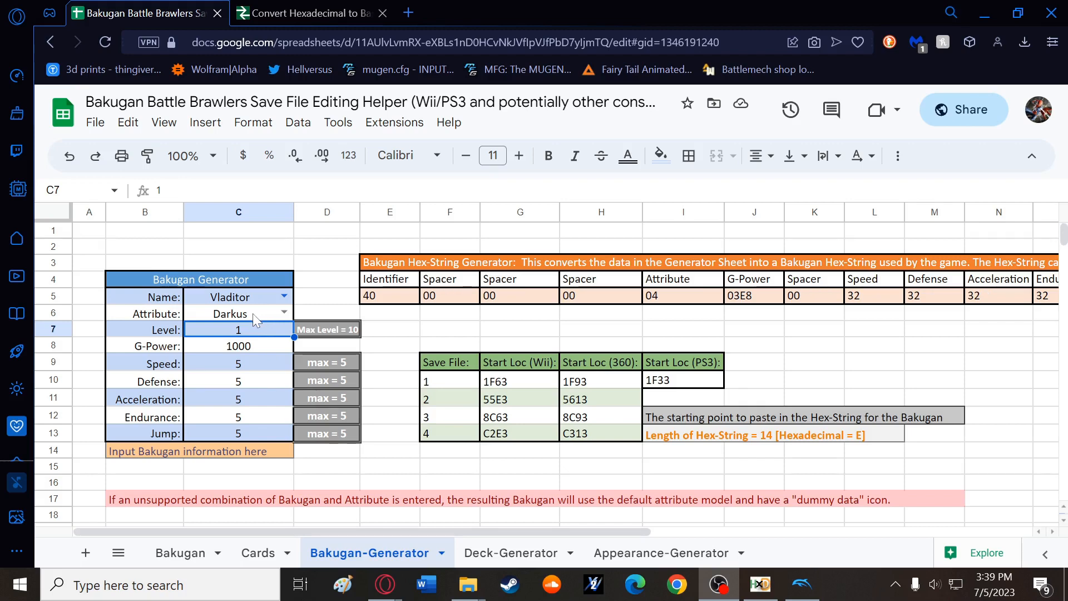
- Set the Bakugan's attribute to Haos in the Bakugan Generator table
left_click(260, 315)
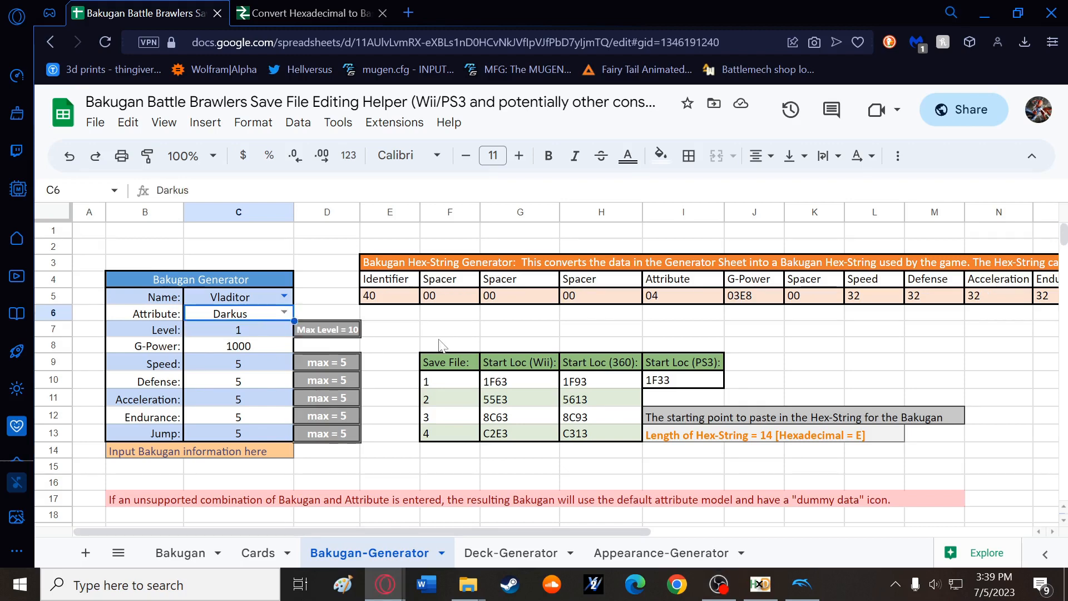
type("Haos")
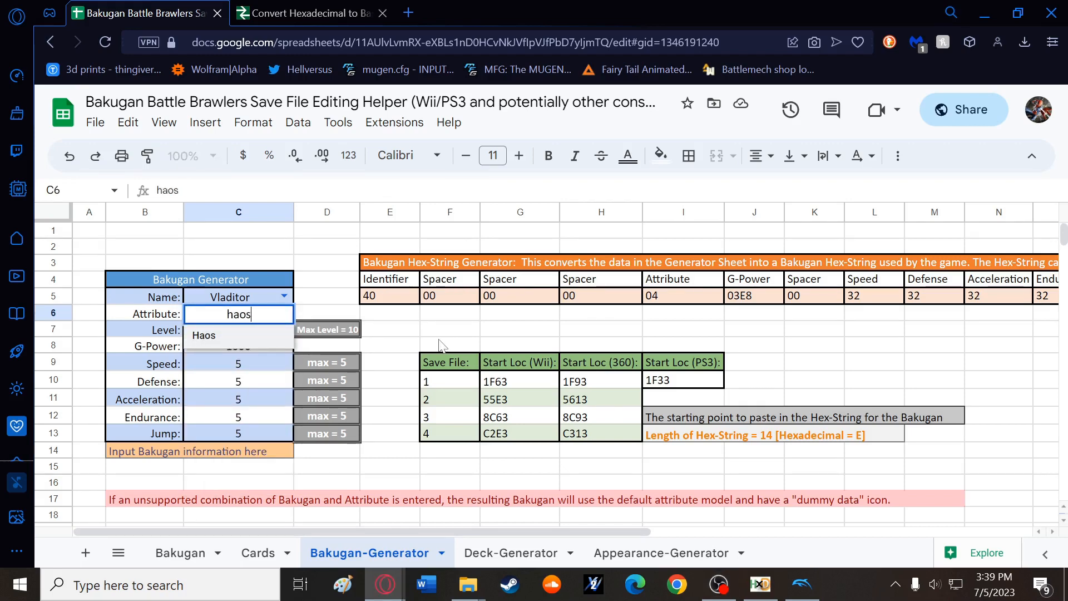
key("Return")
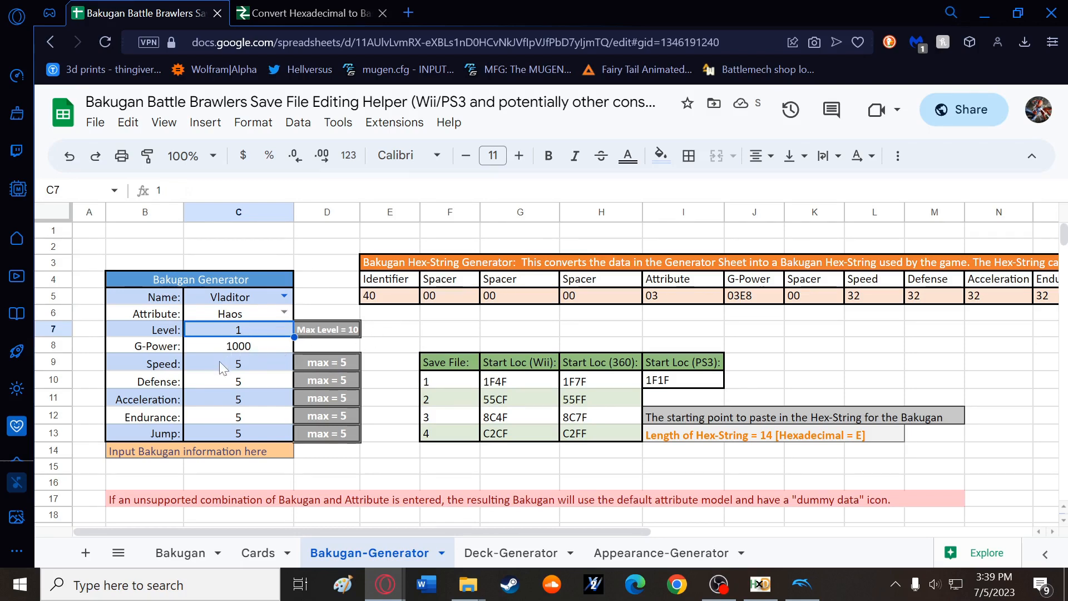
- Review the chosen name and attribute pair against the note about unsupported Bakugan and attribute combinations
left_click(238, 301)
left_click_drag(238, 301, 243, 318)
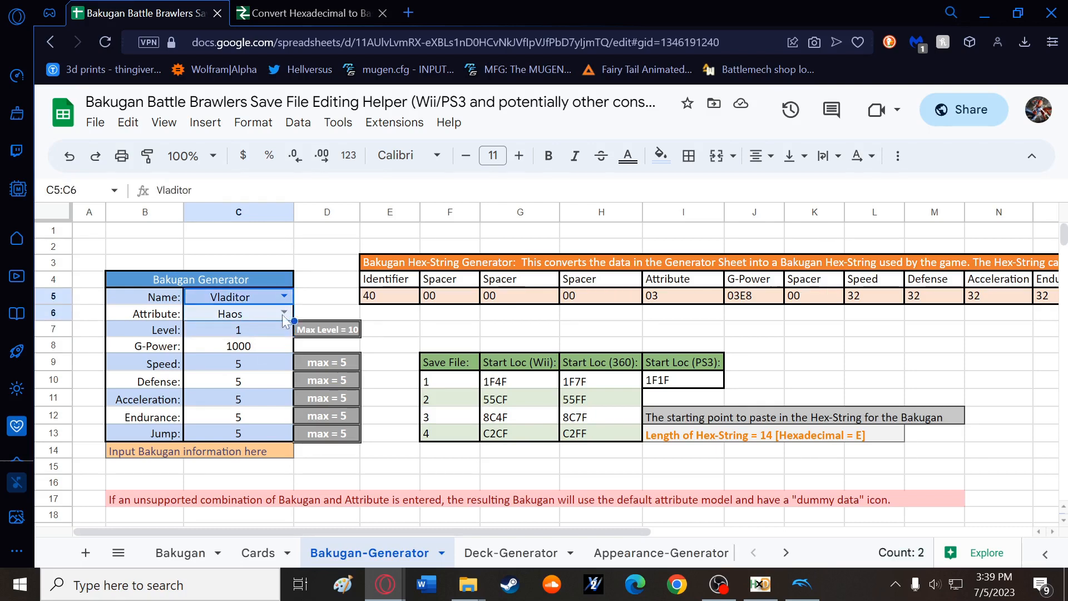
left_click(446, 346)
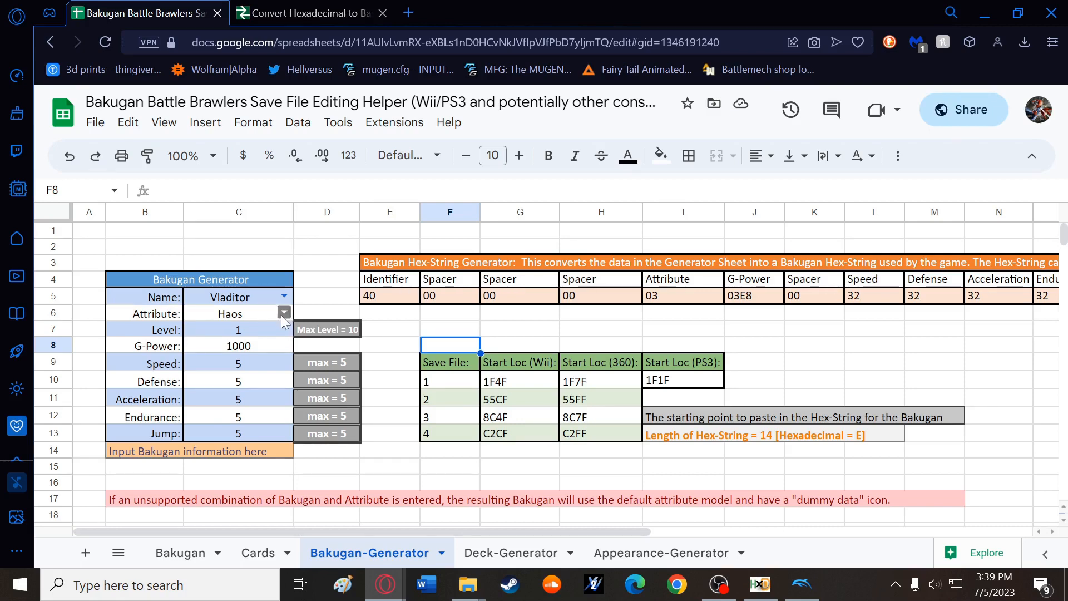
left_click(799, 503)
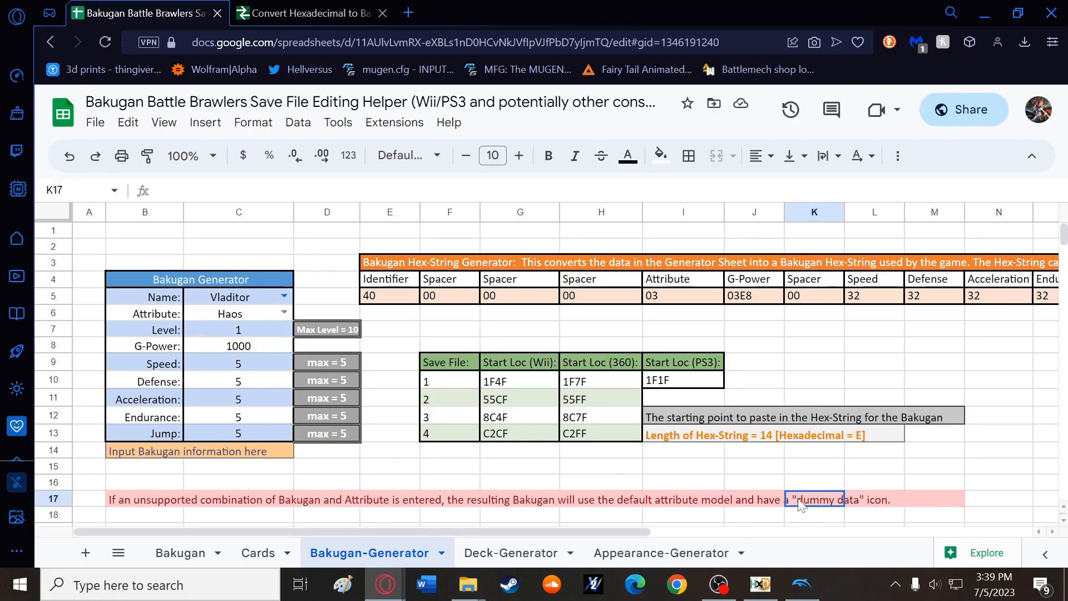
left_click_drag(842, 509, 862, 507)
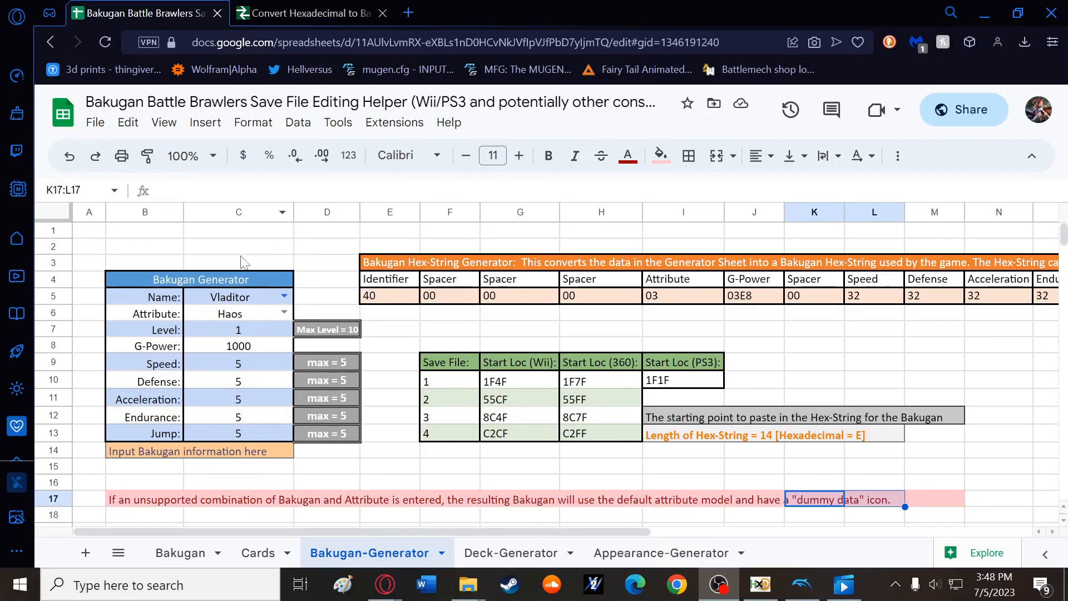
- Examine the generated hex-string row and the table of start locations per save file for Wii and 360
left_click_drag(384, 295, 890, 301)
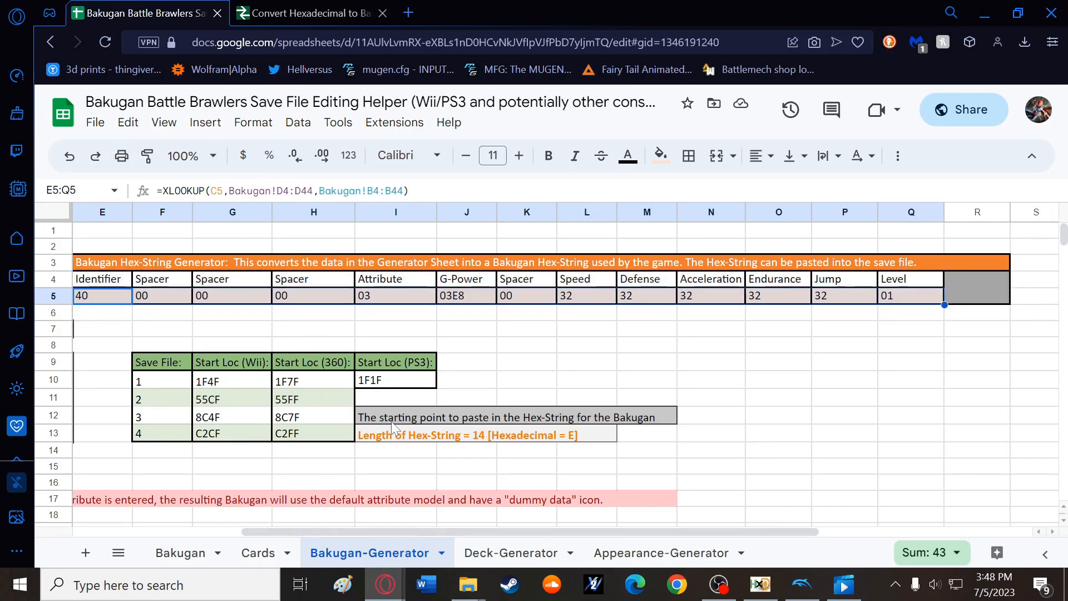
left_click_drag(413, 528, 378, 523)
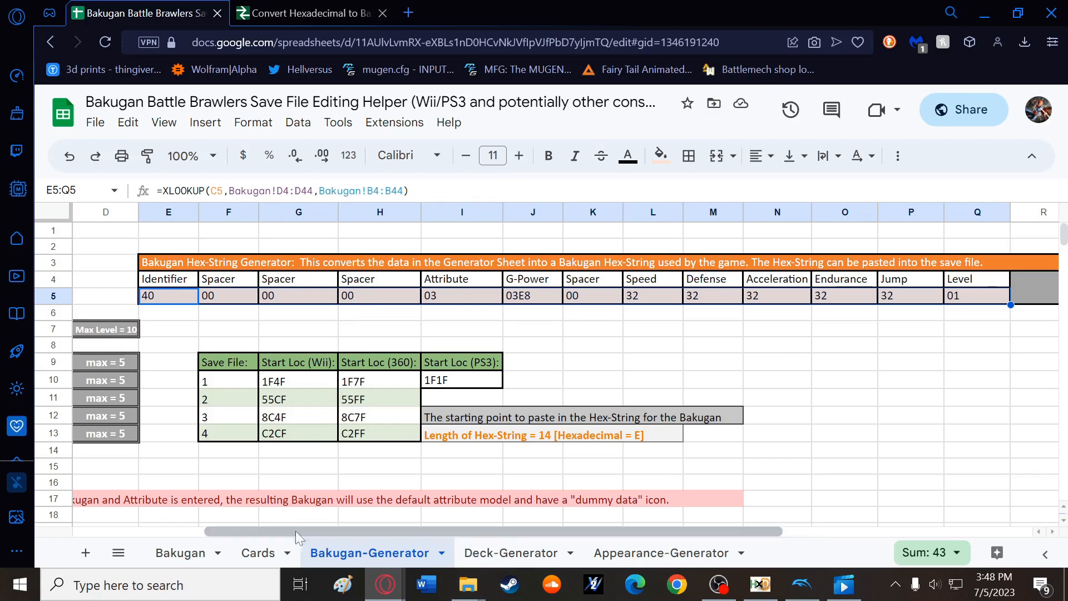
left_click_drag(284, 534, 210, 536)
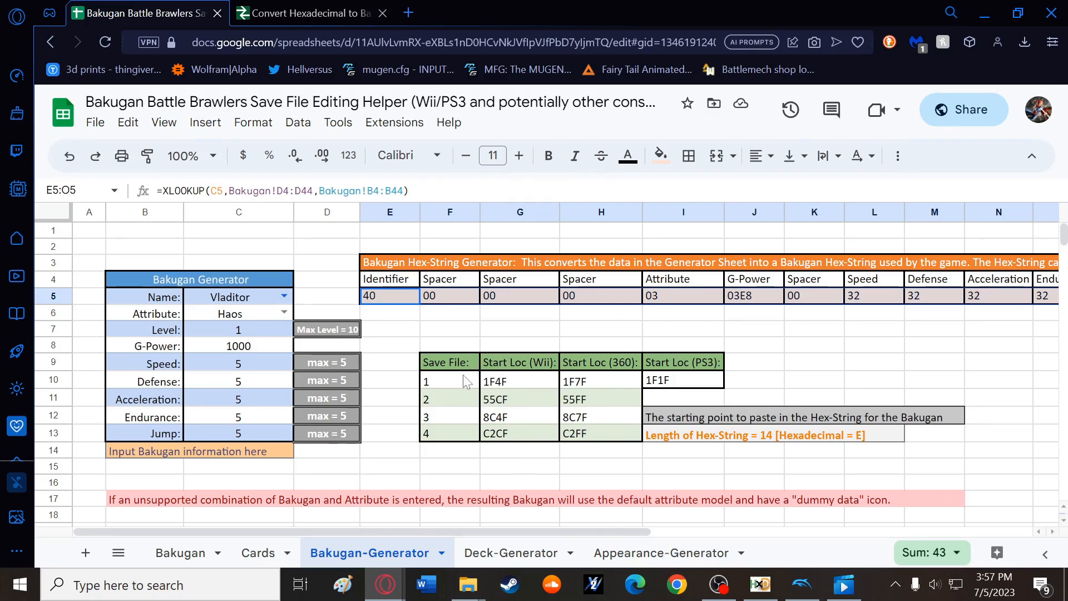
left_click_drag(464, 383, 456, 435)
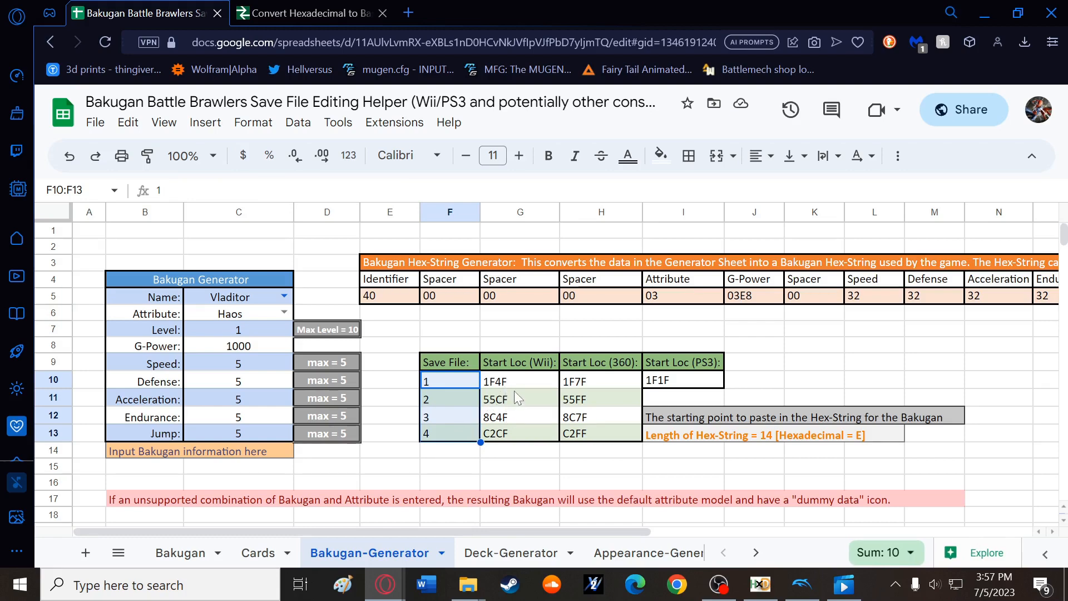
left_click_drag(500, 384, 507, 441)
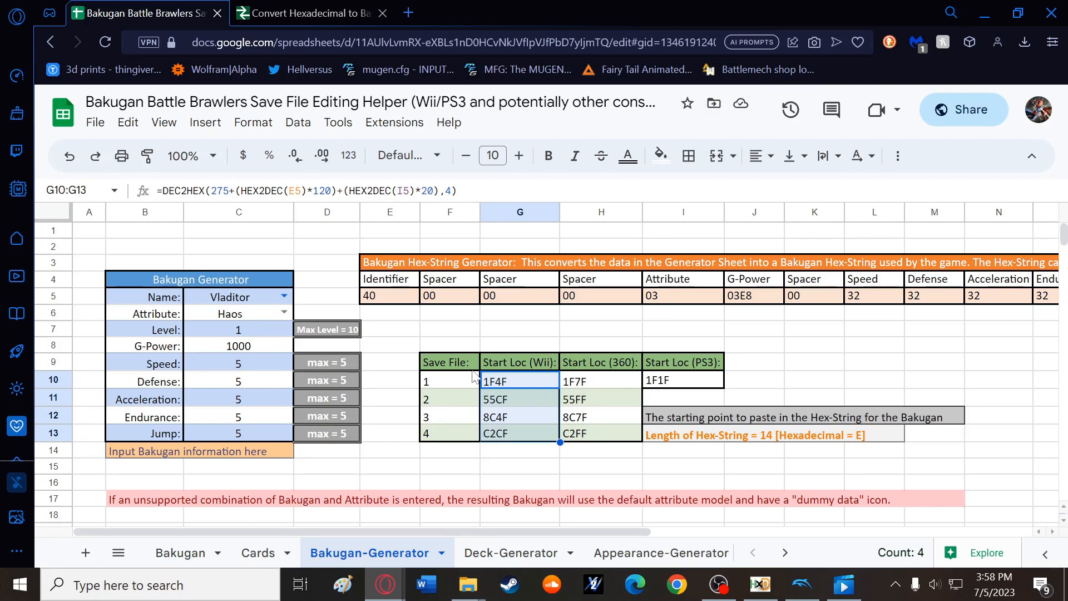
left_click(447, 375)
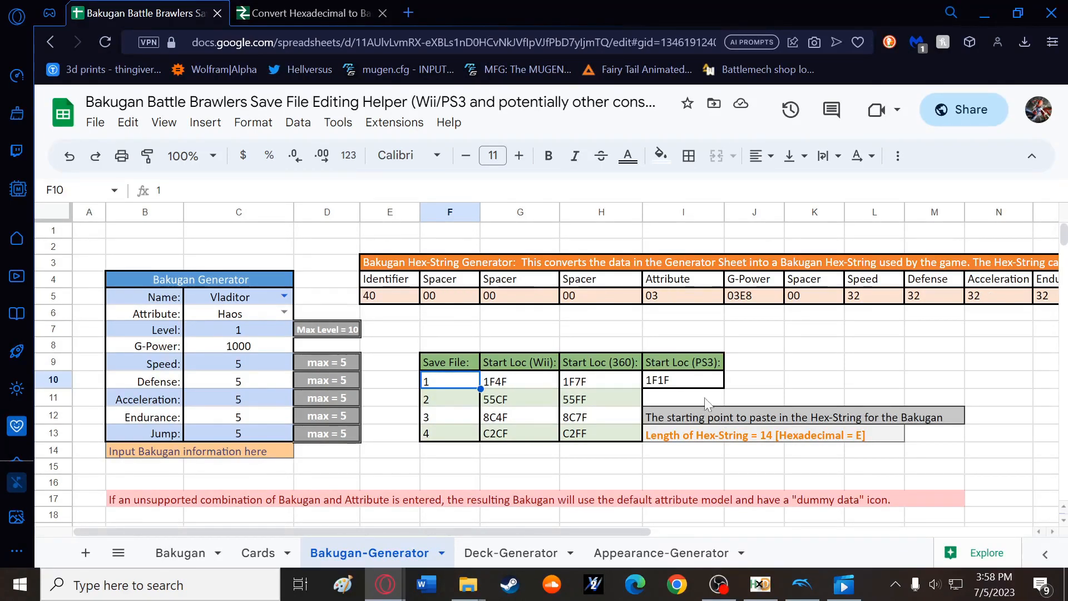
left_click_drag(576, 361, 593, 437)
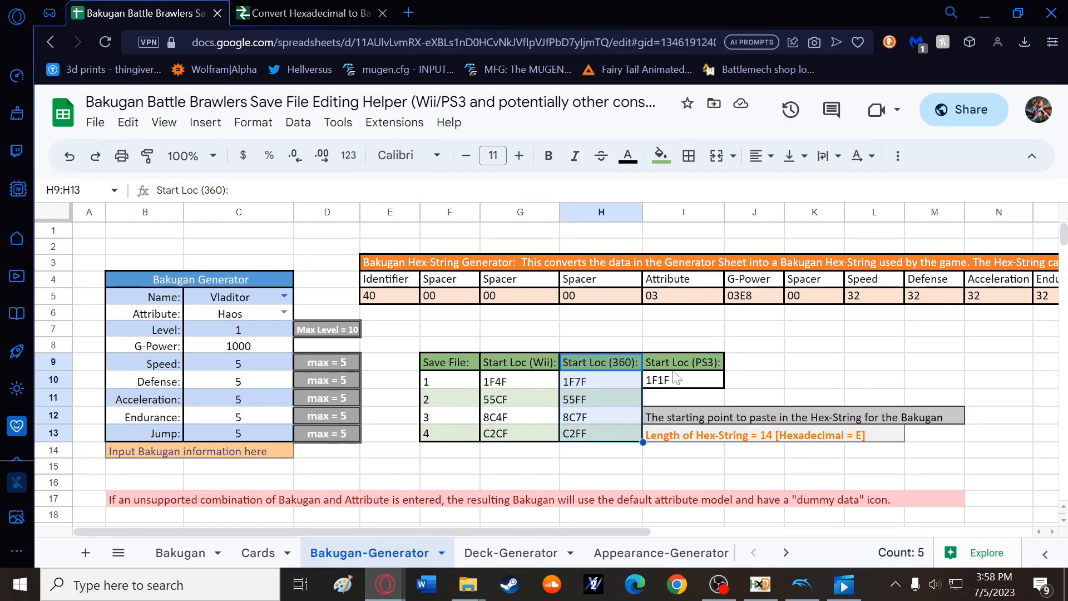
- Copy the generated Bakugan hex string in row 5, from the Identifier through the Level column
left_click_drag(385, 301, 899, 285)
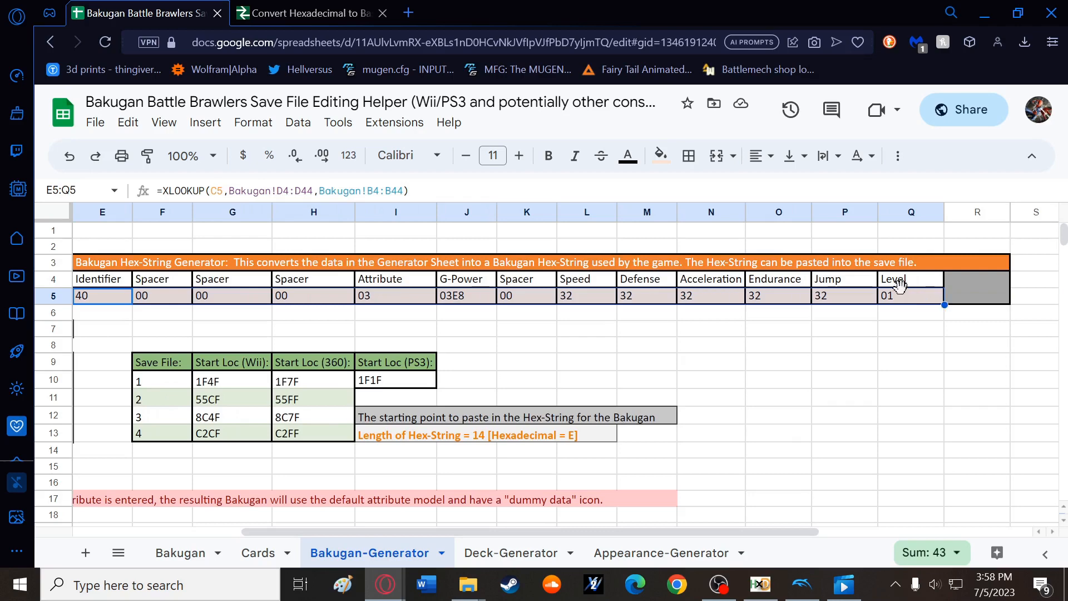
key("ctrl+c")
left_click_drag(569, 531, 411, 535)
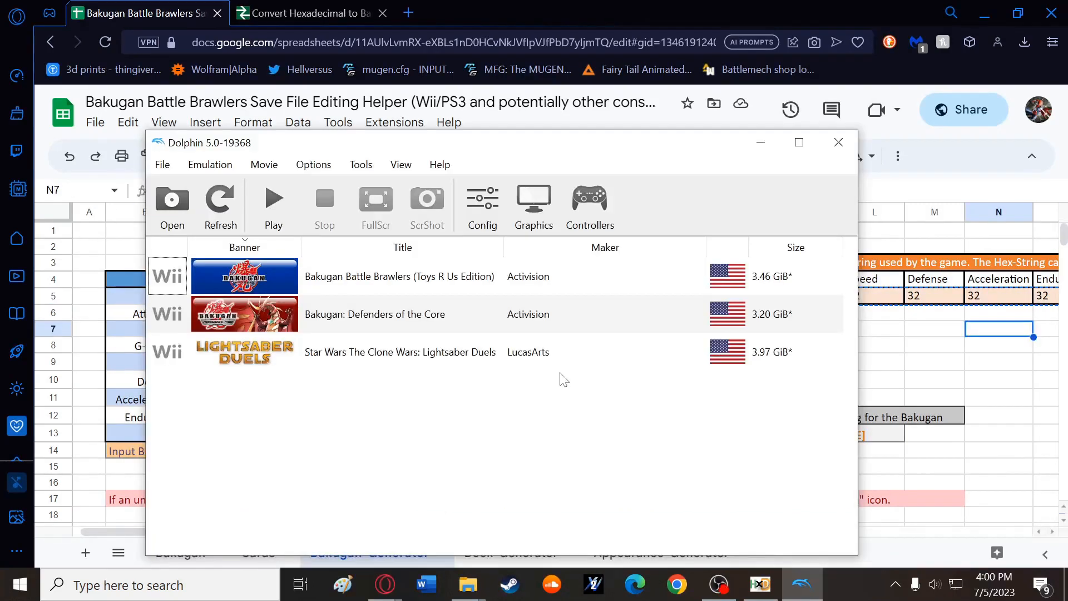
- Switch to Dolphin and open the Wii save folder of Bakugan Battle Brawlers (Toys R Us Edition)
left_click(352, 289)
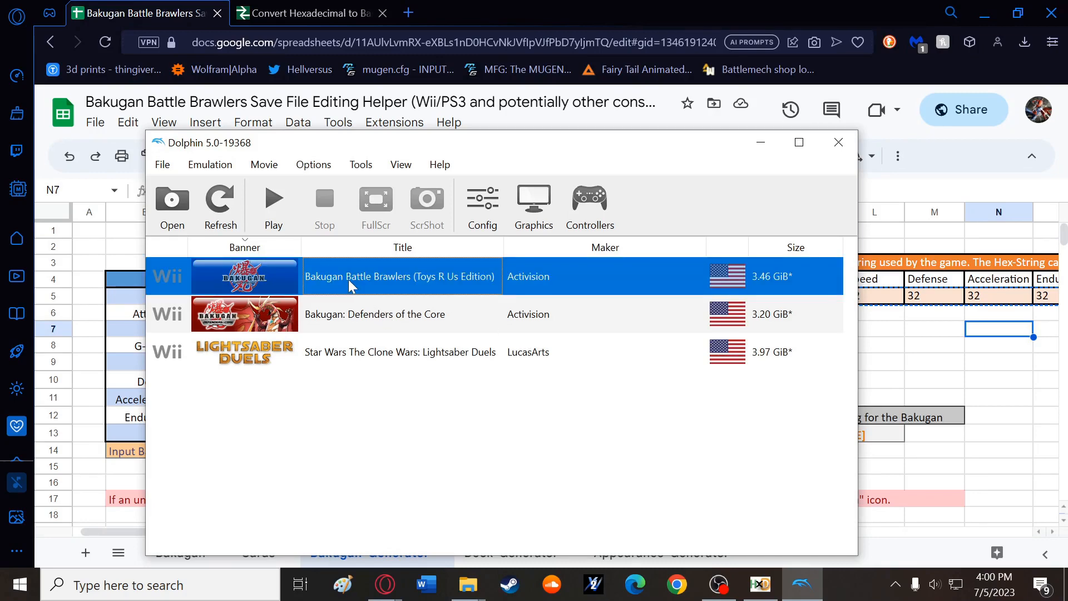
right_click(339, 278)
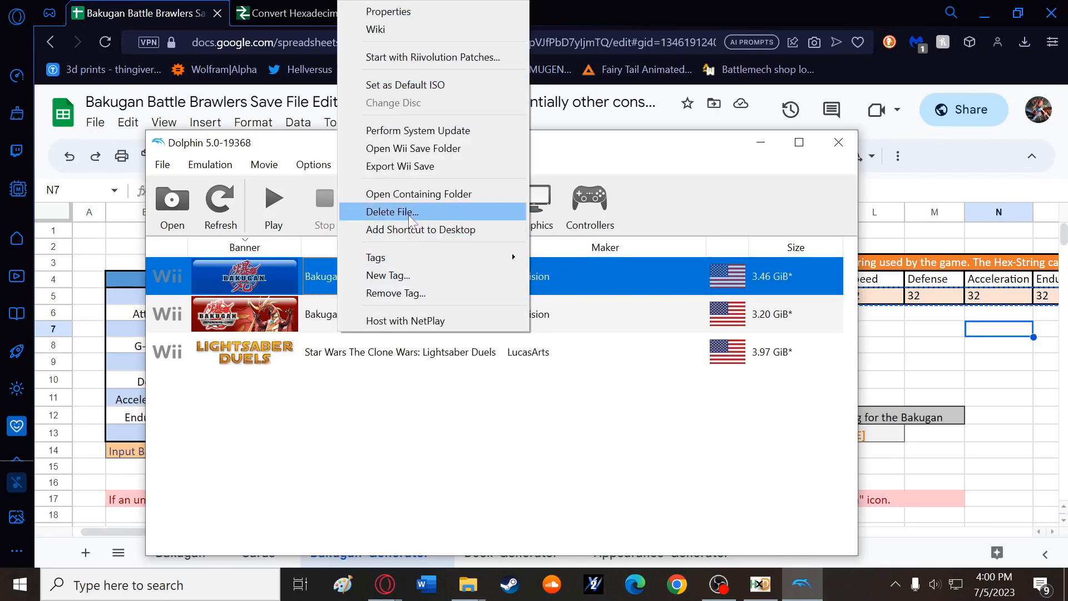
left_click(405, 149)
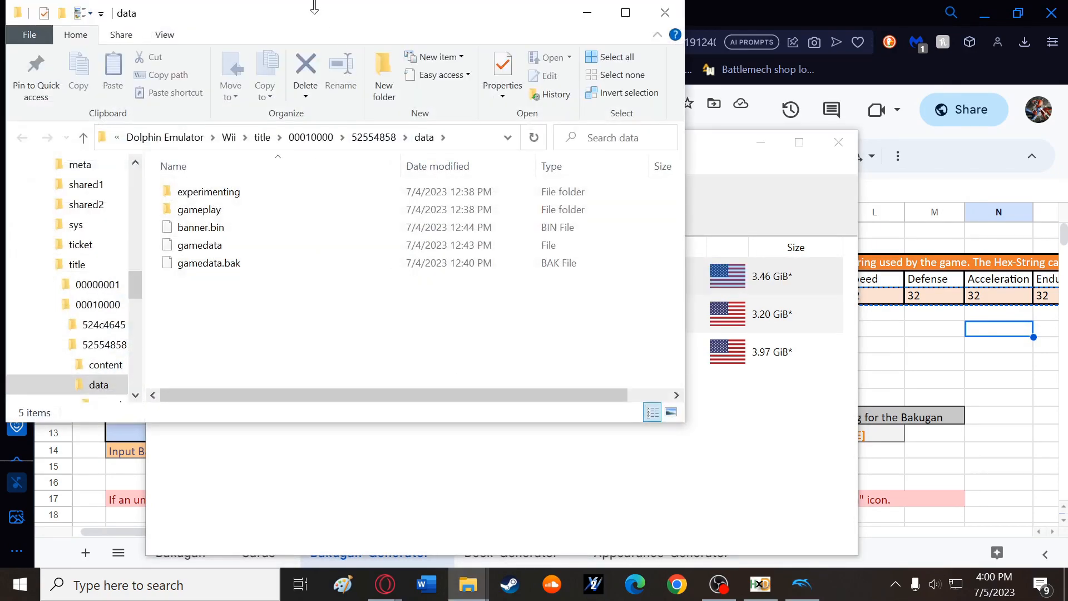
left_click_drag(314, 19, 841, 65)
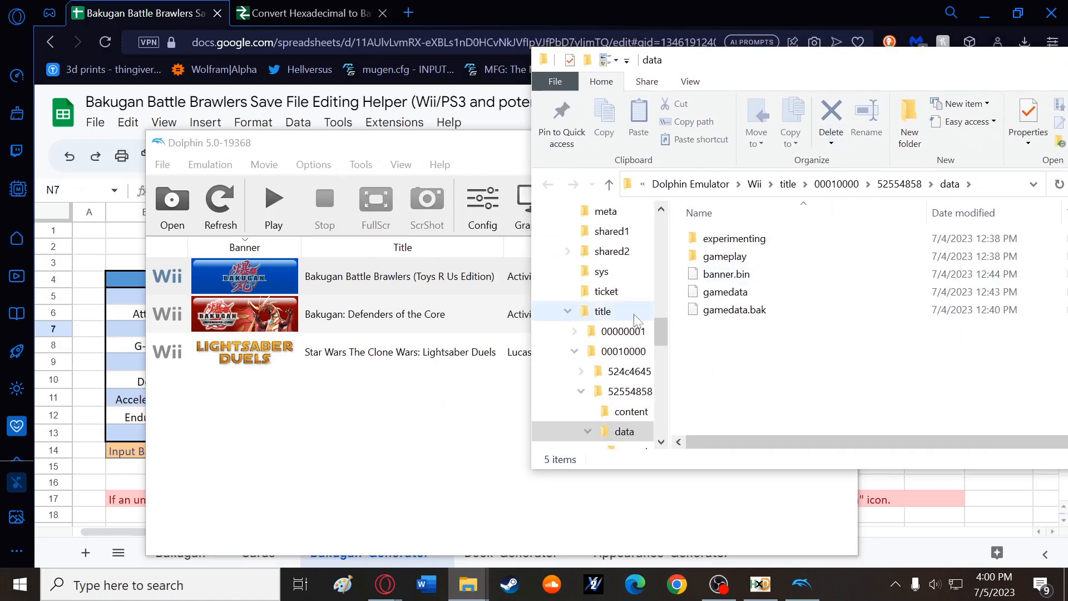
- Open the gamedata save file from the data folder in HxD and maximize the editor window
left_click_drag(720, 345, 706, 296)
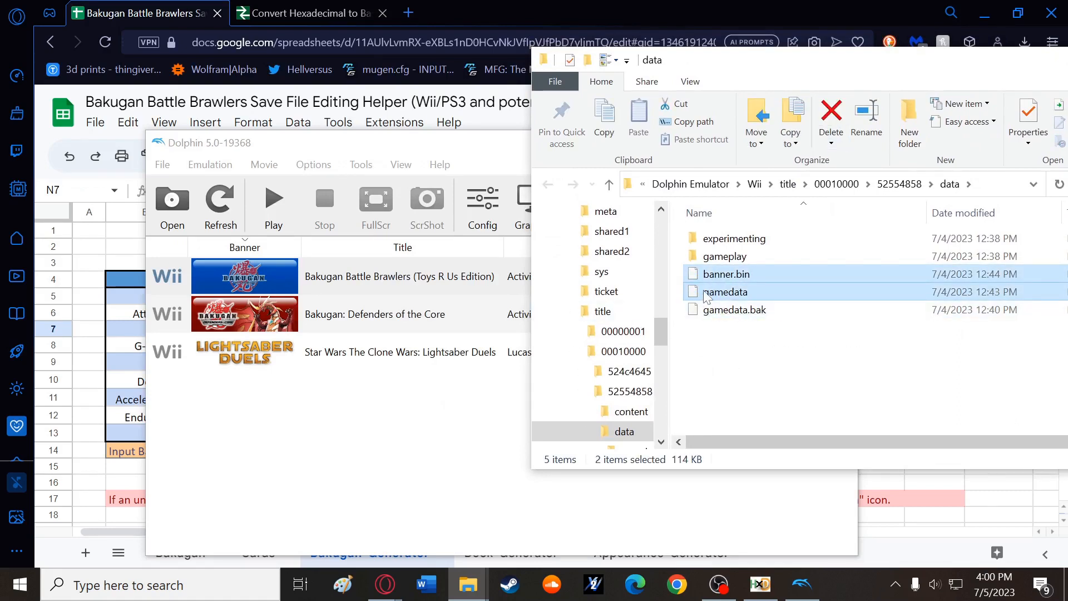
left_click(740, 295)
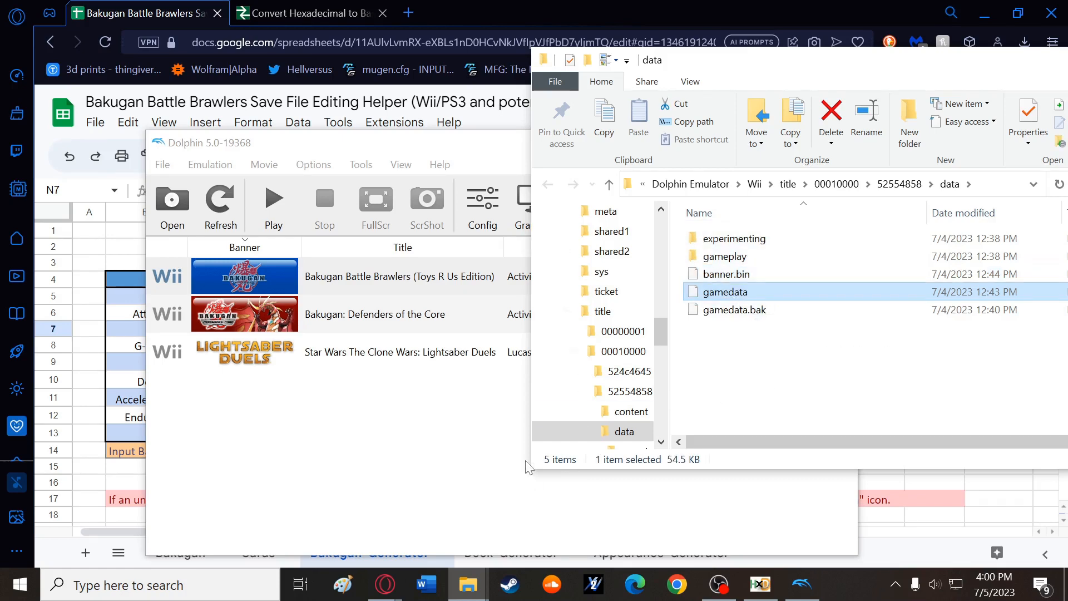
left_click(760, 584)
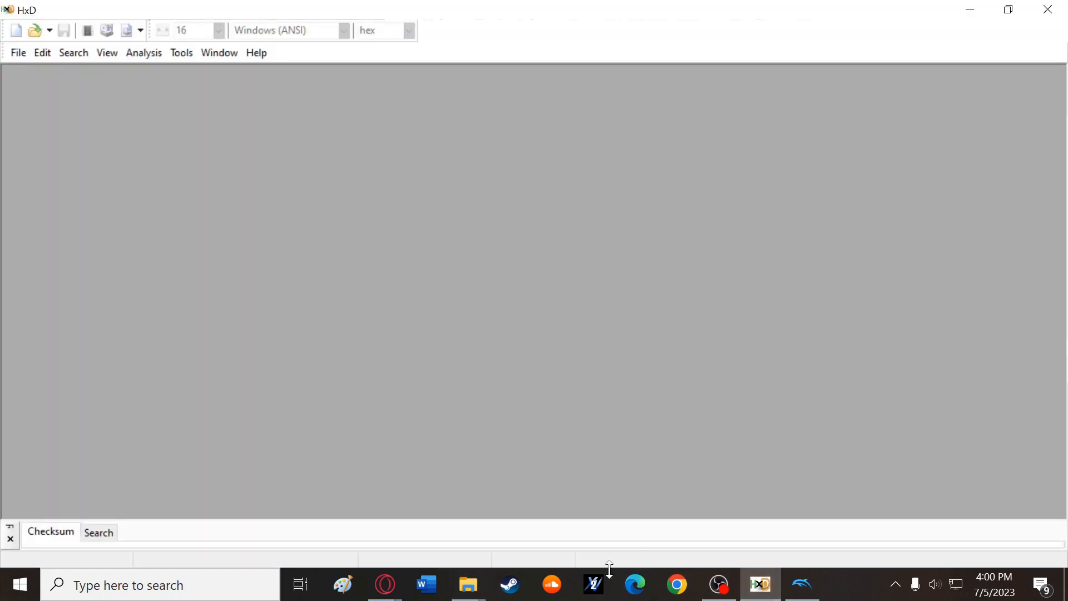
left_click_drag(512, 5, 409, 57)
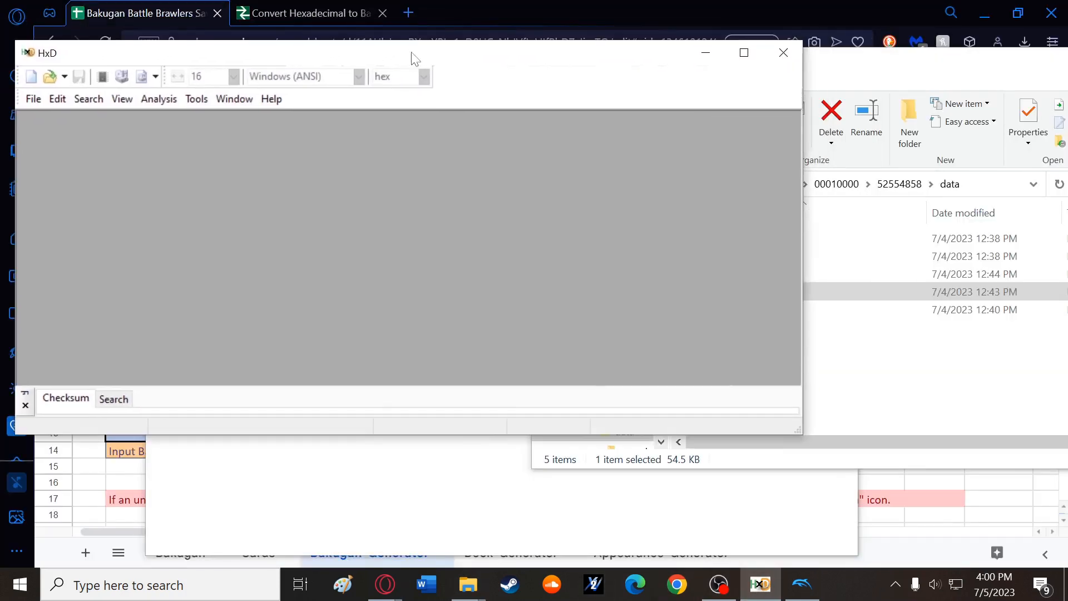
left_click(841, 361)
left_click_drag(725, 292, 339, 270)
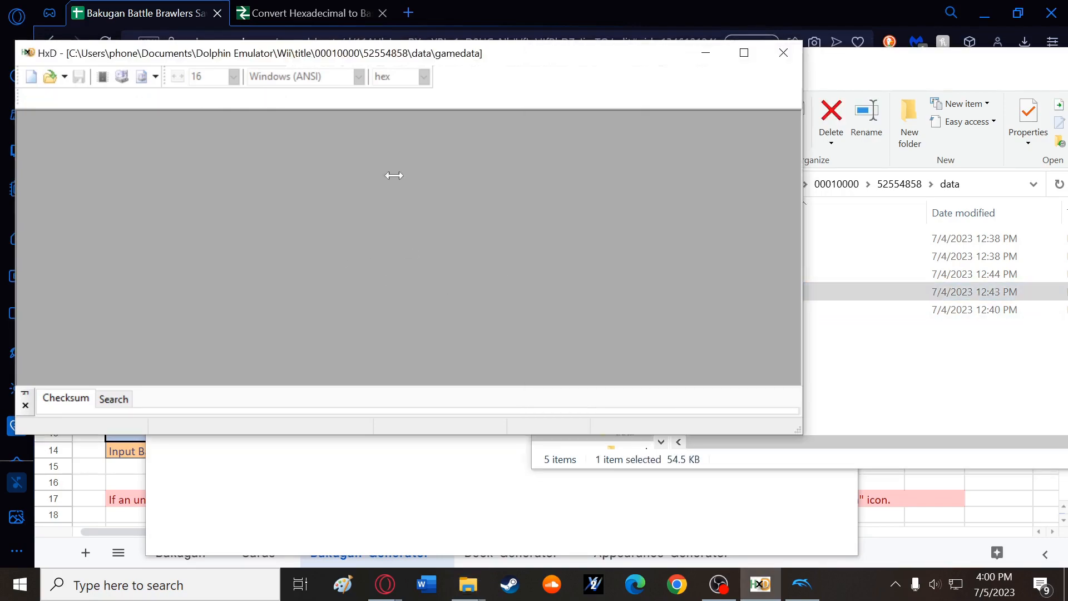
double_click(685, 53)
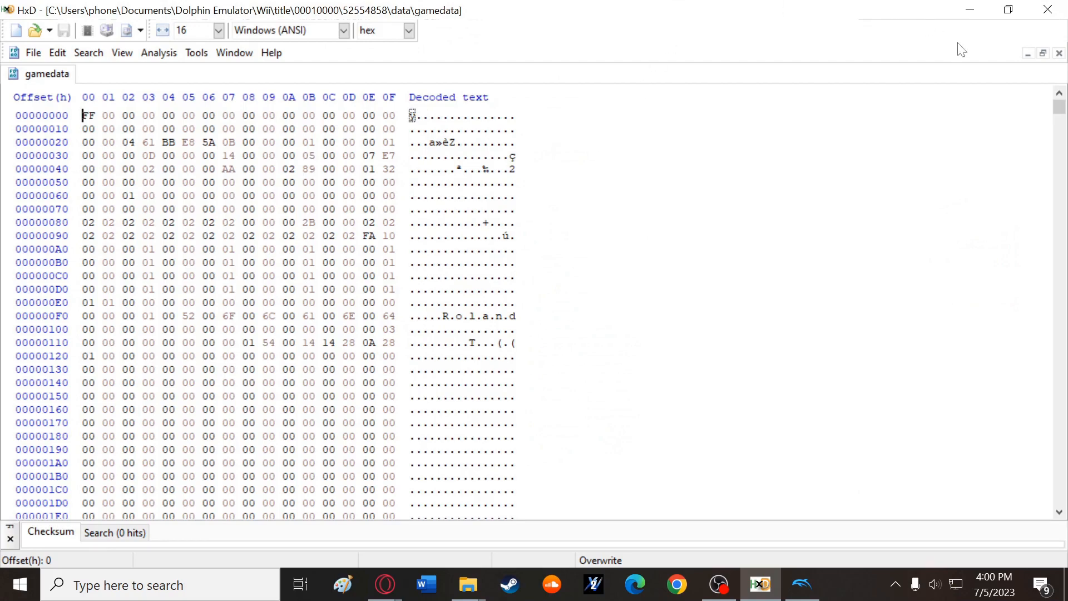
- Return to the spreadsheet and look up the Wii start location for save file 4
left_click(972, 11)
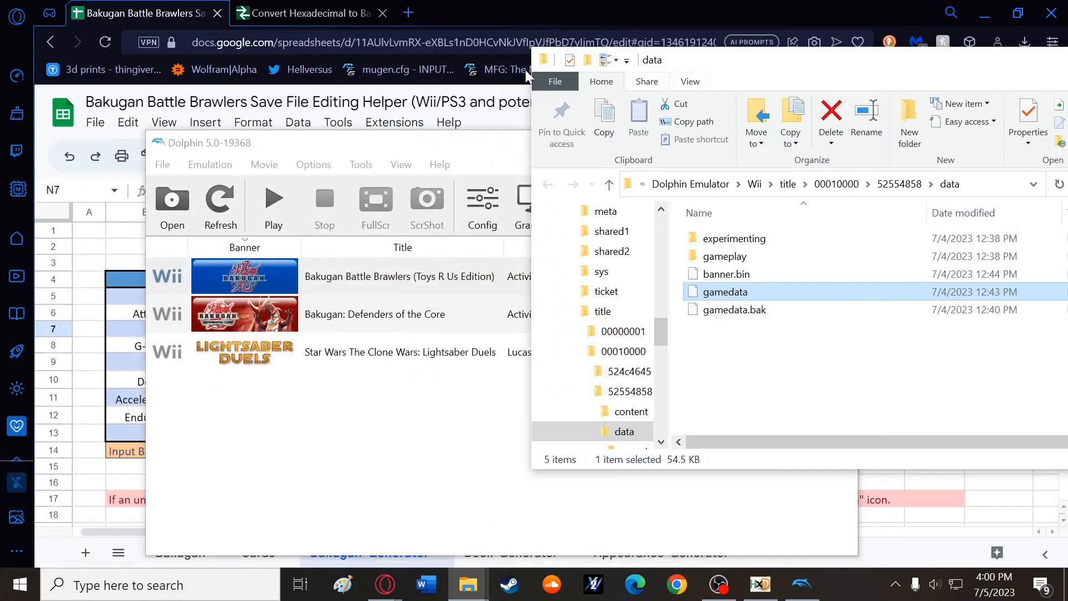
left_click(476, 25)
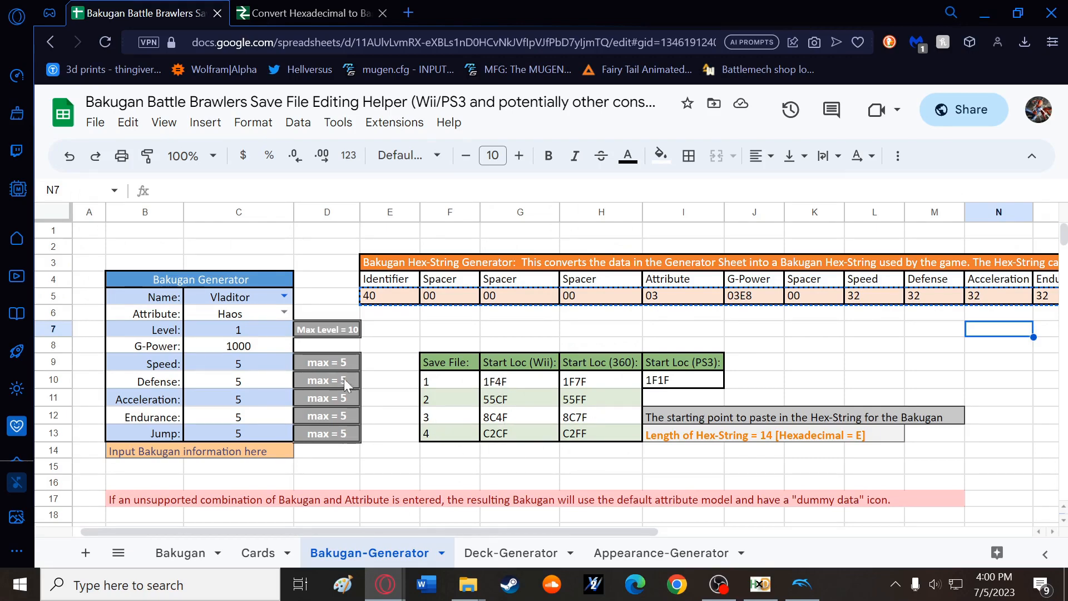
left_click(435, 437)
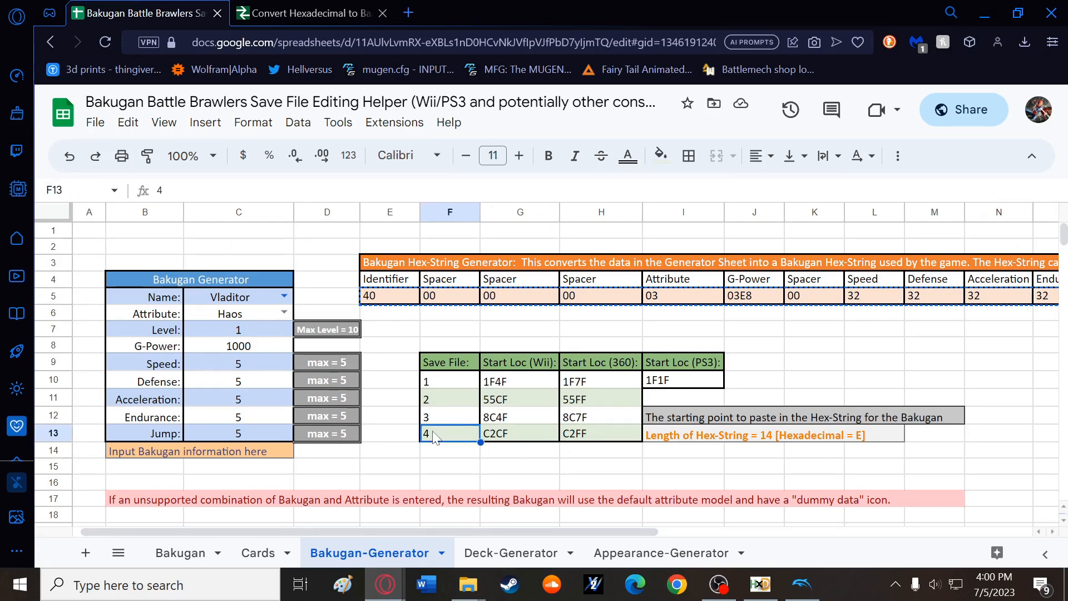
left_click(505, 437)
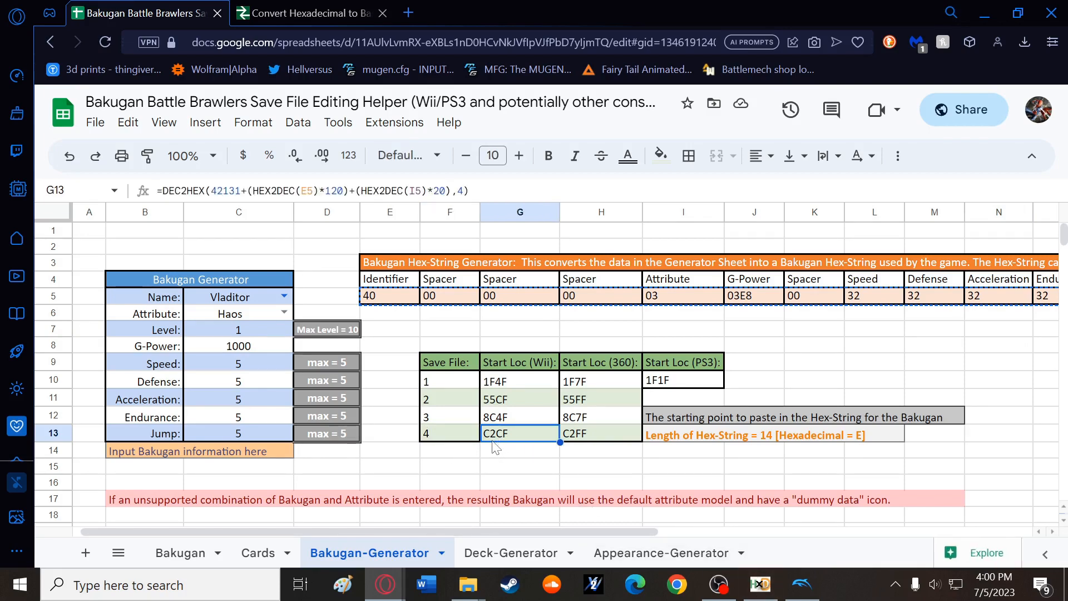
- Switch to HxD and go to hex offset C2CF, relative to the beginning of the gamedata file
left_click(767, 584)
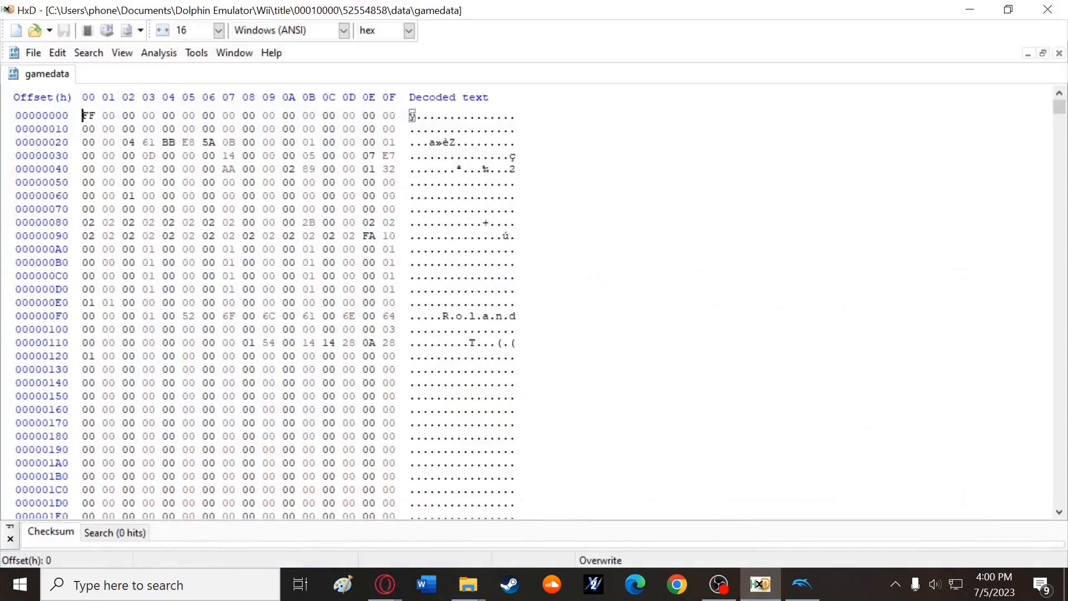
left_click(88, 53)
left_click(101, 141)
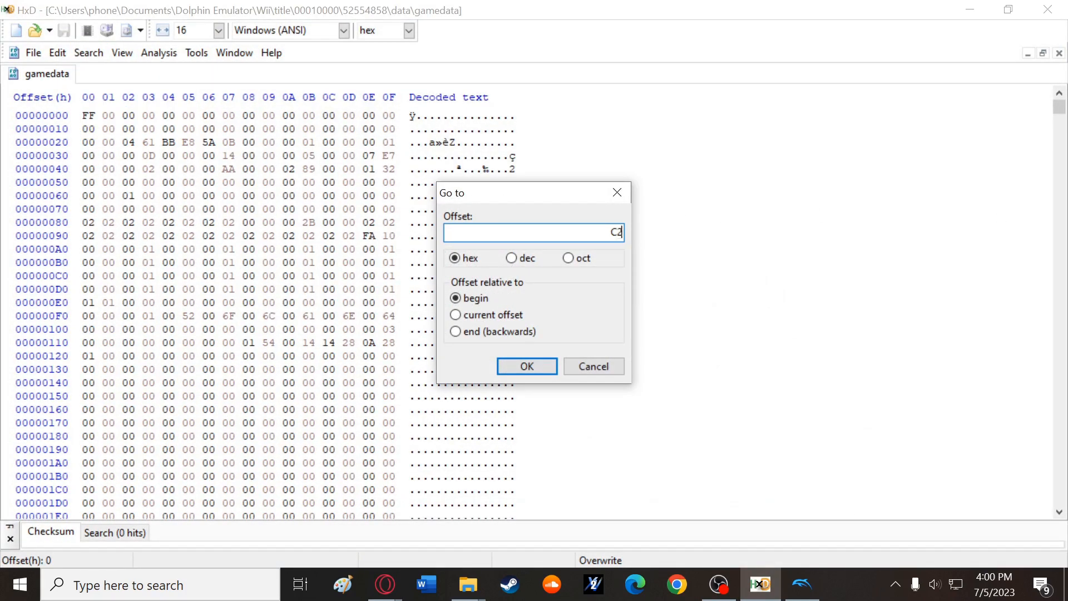
key("Return")
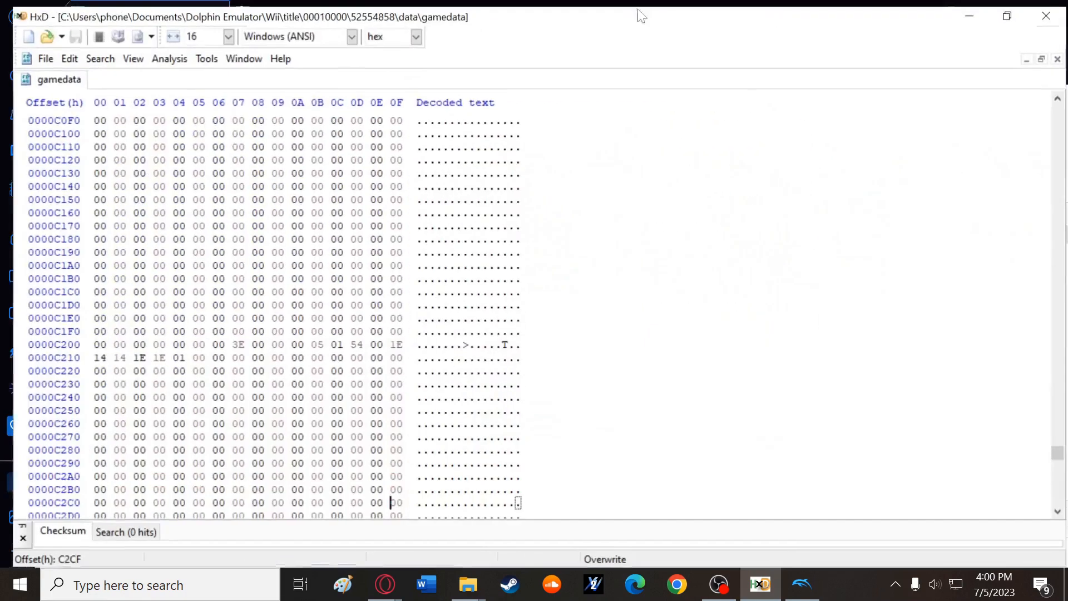
scroll(562, 317, "down", 5)
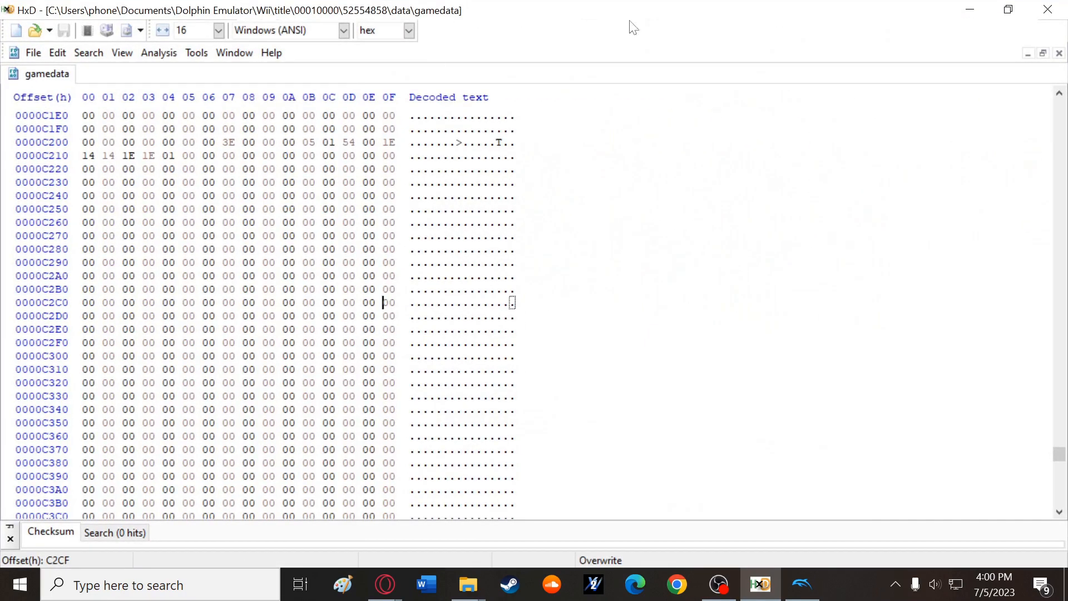
- Return to the spreadsheet, check the length of the generated Bakugan hex string, and switch back to HxD
left_click(970, 10)
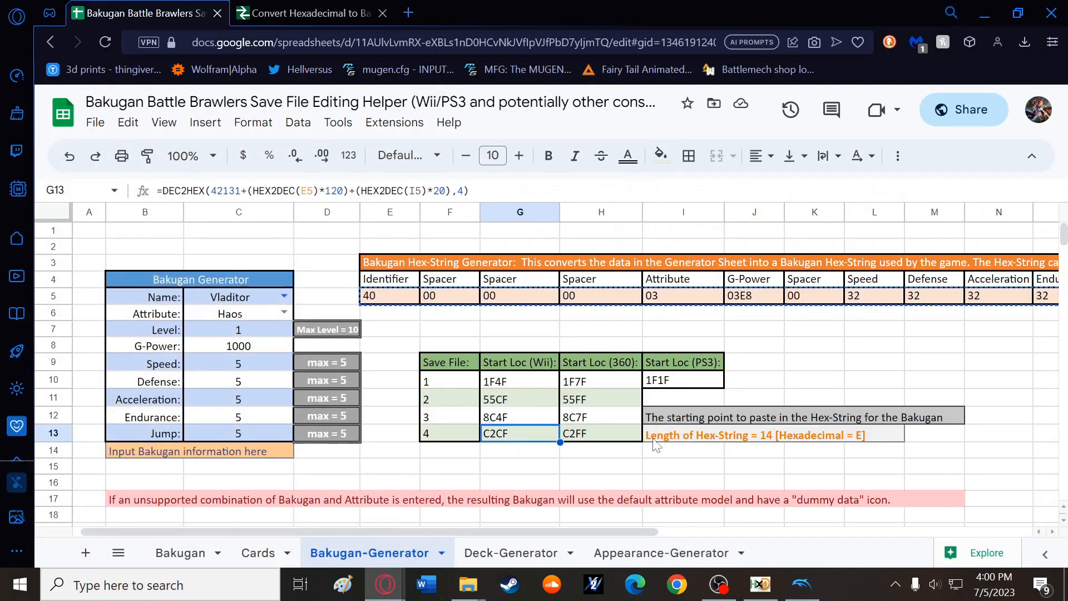
left_click_drag(638, 437, 751, 439)
left_click(733, 450)
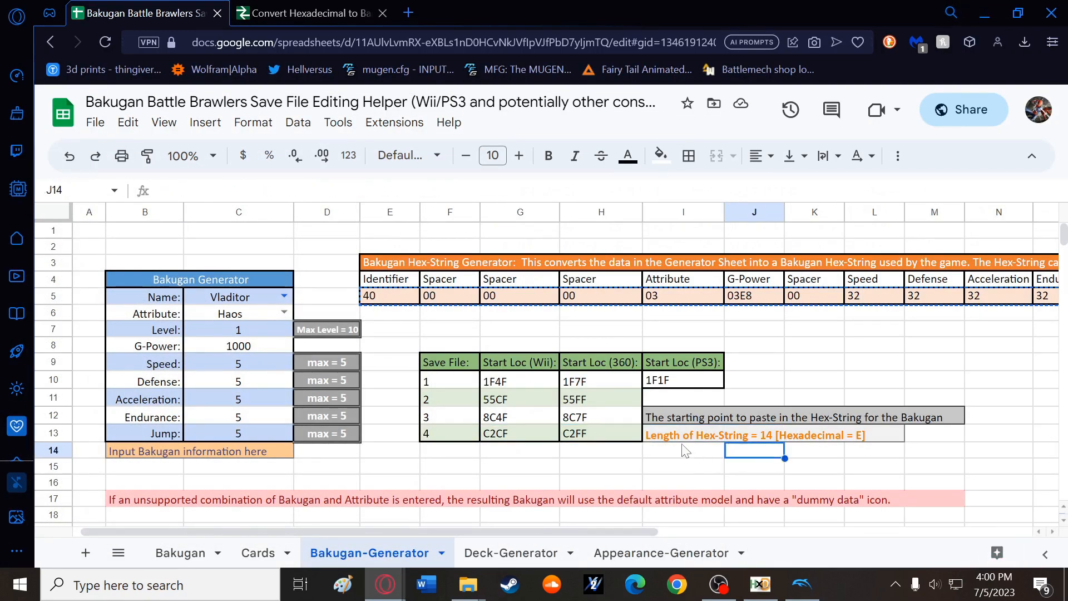
left_click_drag(659, 436, 865, 441)
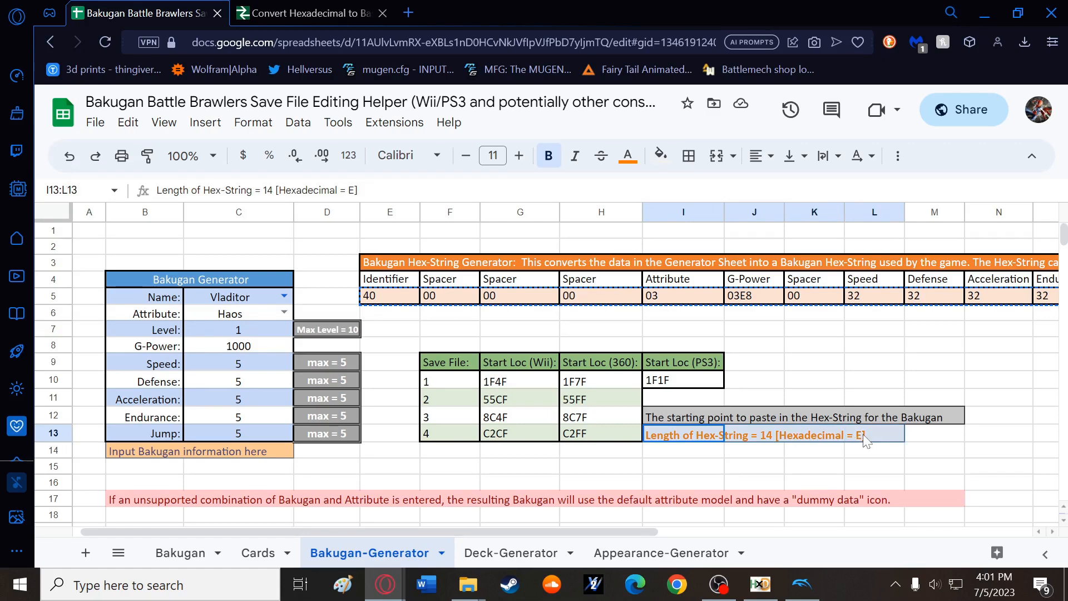
left_click_drag(372, 297, 961, 296)
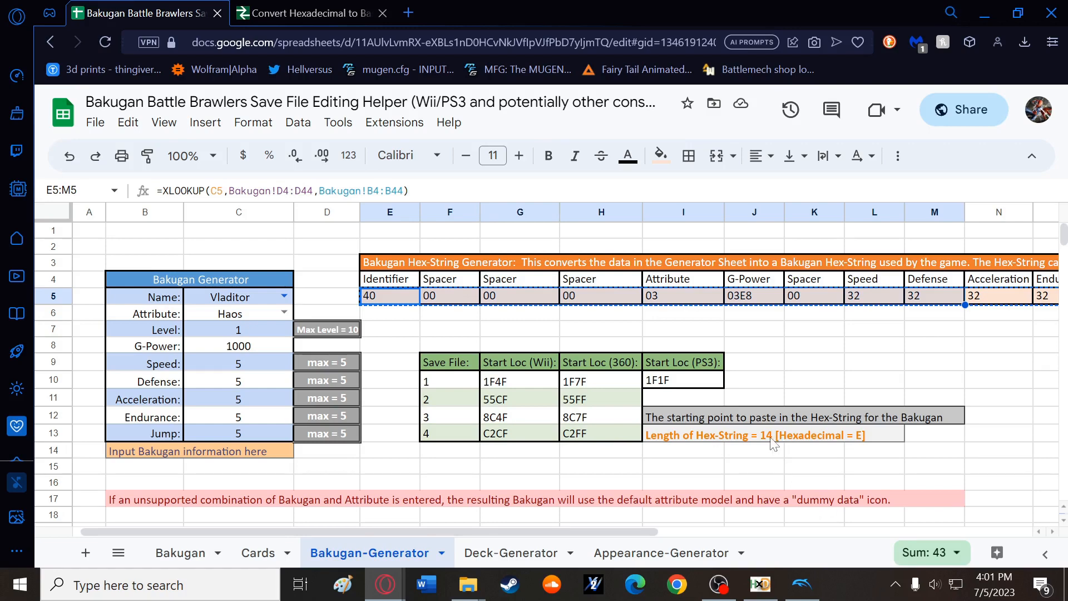
left_click(859, 439)
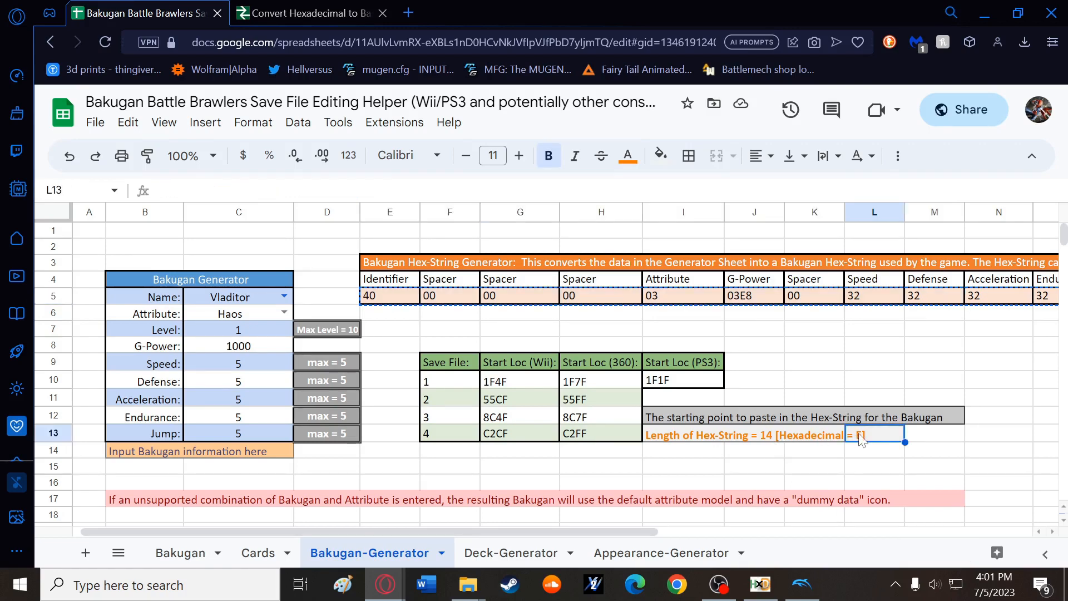
scroll(796, 456, "right", 1)
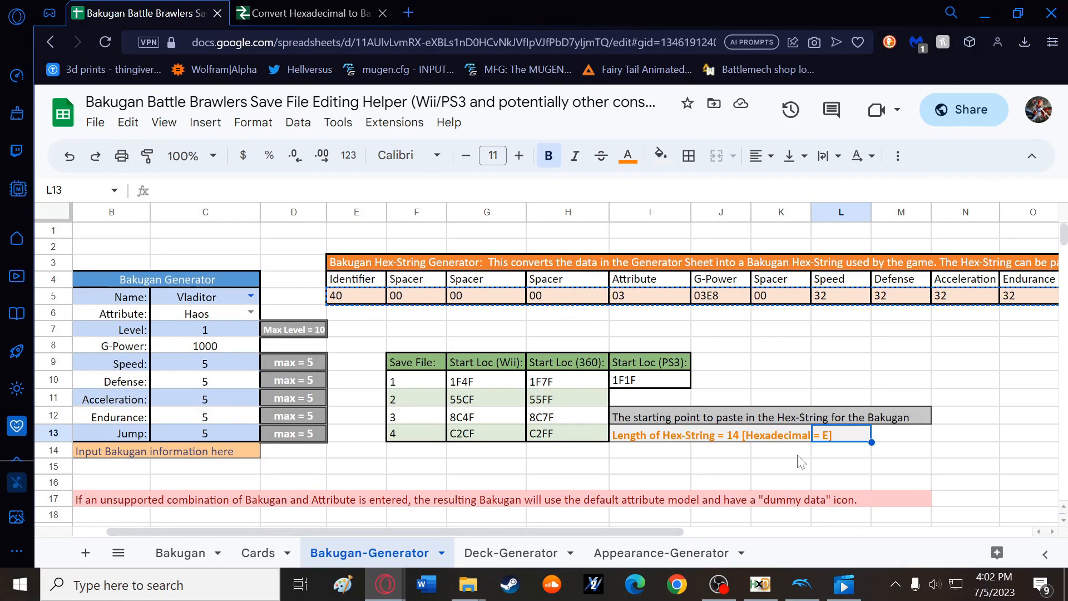
left_click(760, 584)
double_click(169, 302)
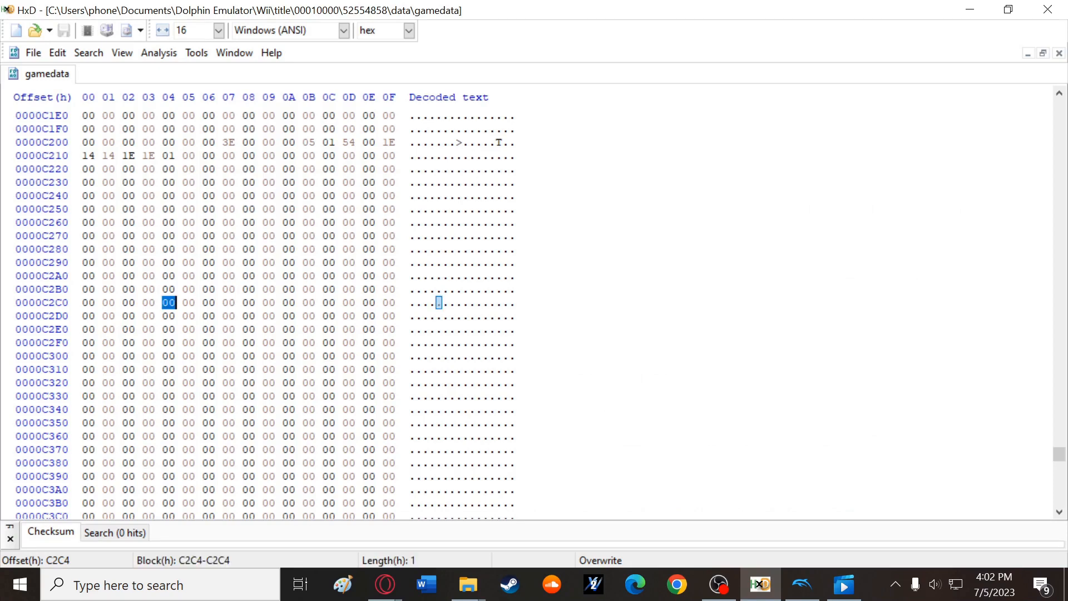
key("shift+Right")
key("shift+Right")
key("shift+Right")
key("shift+Right")
key("shift+Right")
key("shift+Right")
key("shift+Right")
key("shift+Right")
key("shift+Right")
key("shift+Right")
key("shift+Right")
key("shift+Right")
key("shift+Right")
key("shift+Right")
key("shift+Right")
key("shift+Right")
key("shift+Right")
key("shift+Right")
key("shift+Right")
key("shift+Right")
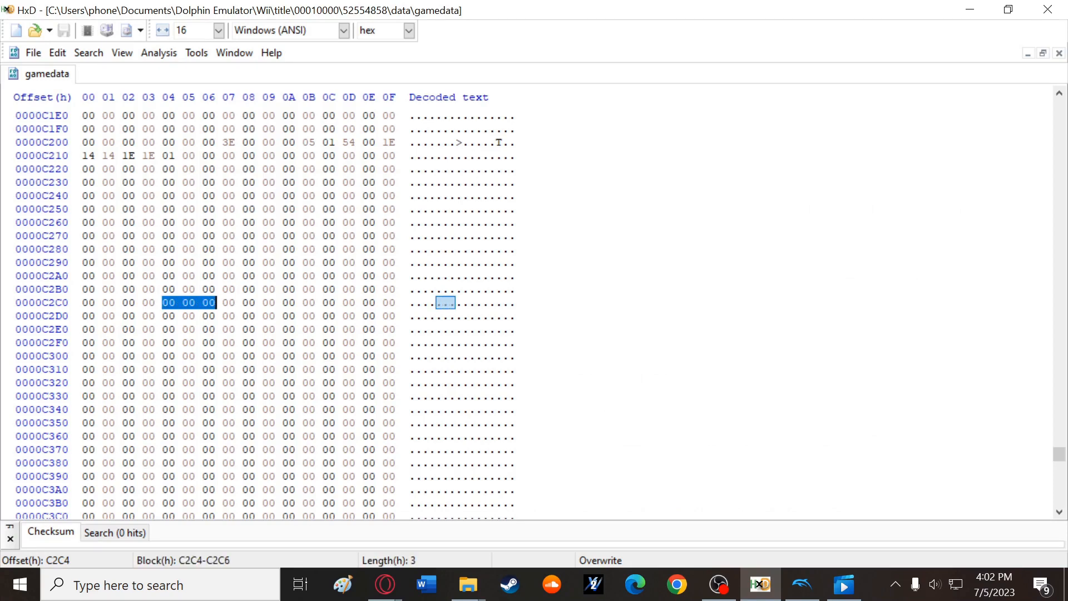
key("shift+Left")
key("shift+Left")
key("shift+Left")
key("shift+Left")
key("shift+Left")
key("shift+Left")
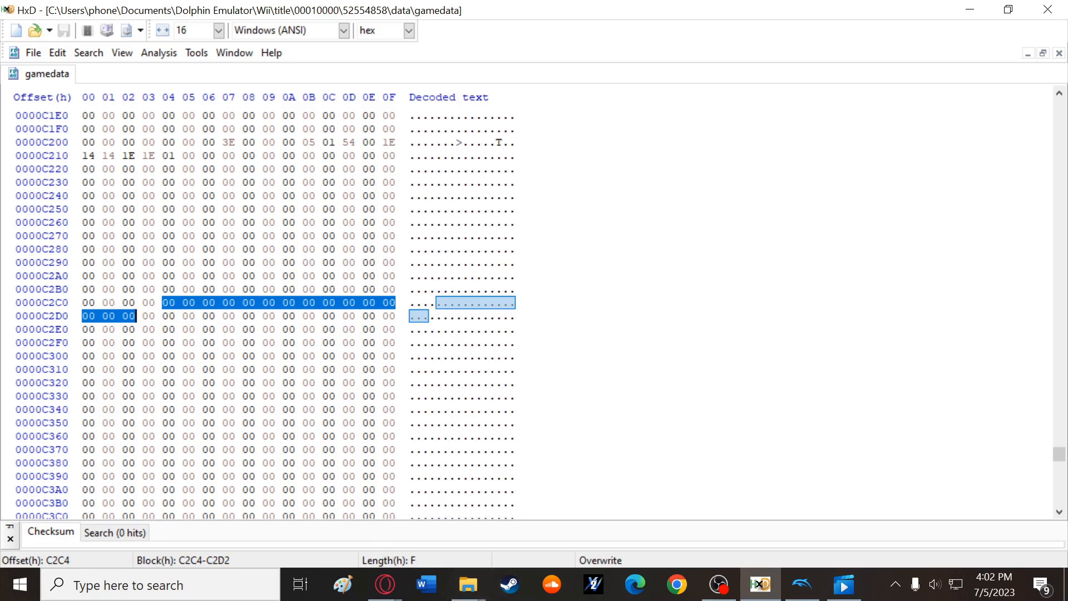
left_click(249, 355)
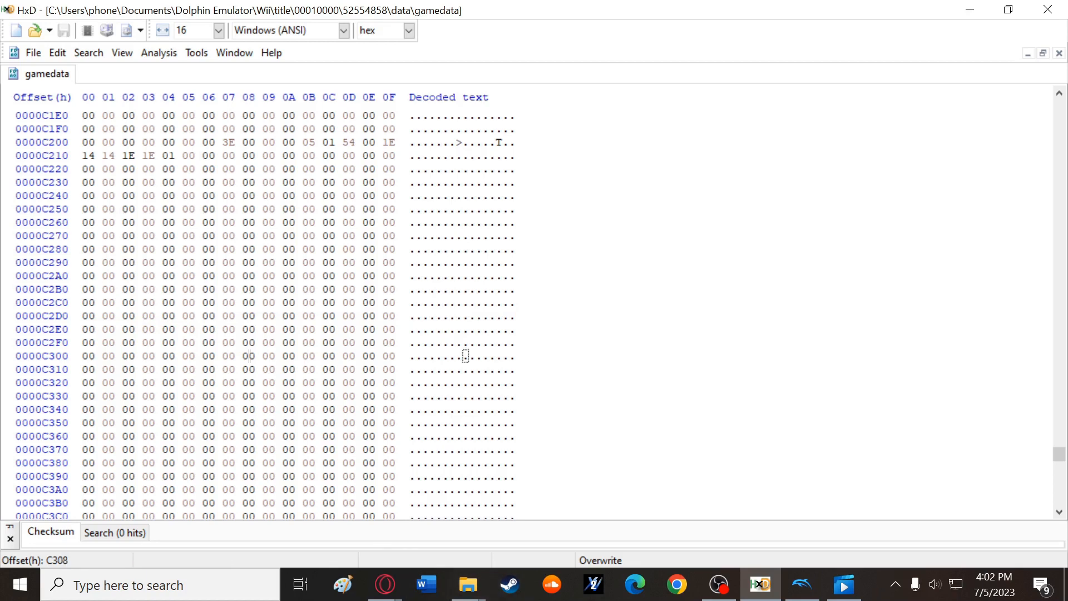
- Select the E-length block C2CF-C2DC in gamedata and overwrite it with the copied Vladitor hex string
left_click(383, 302)
left_click_drag(383, 302, 328, 315)
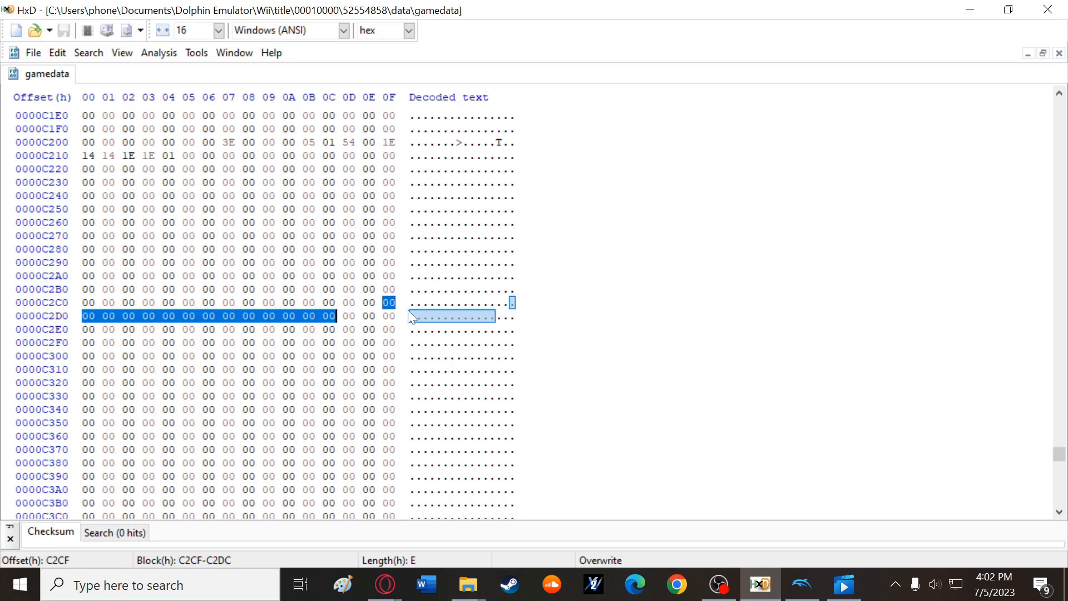
key("ctrl+v")
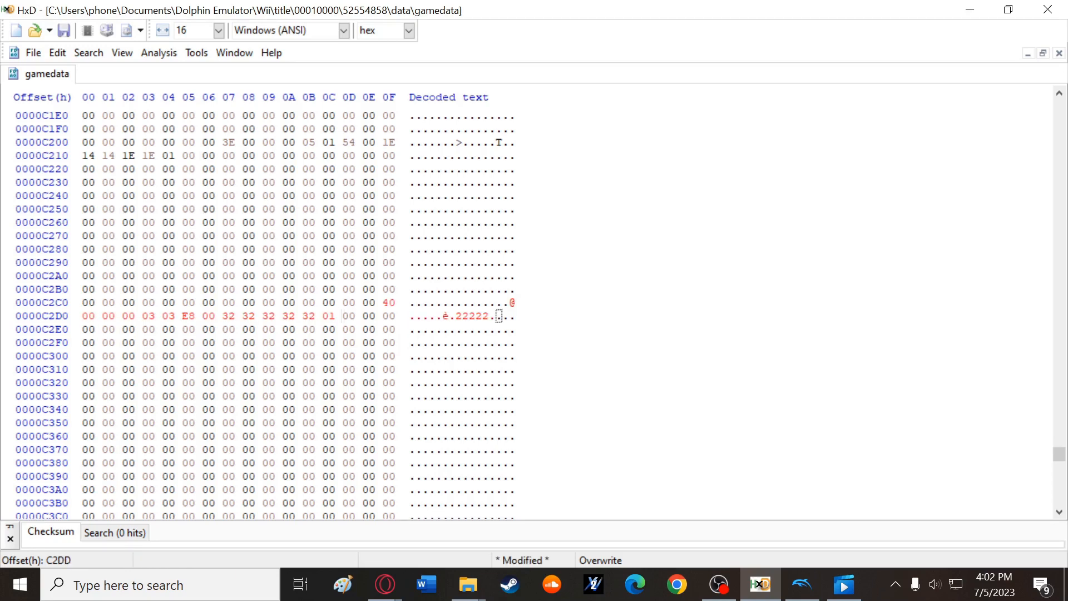
left_click_drag(385, 302, 394, 302)
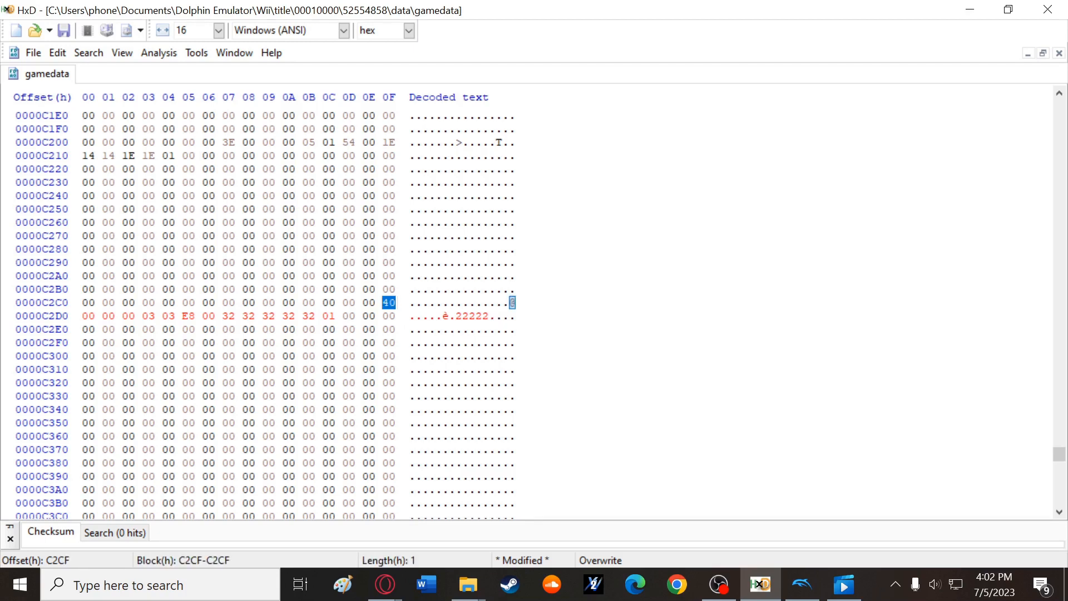
left_click(389, 303)
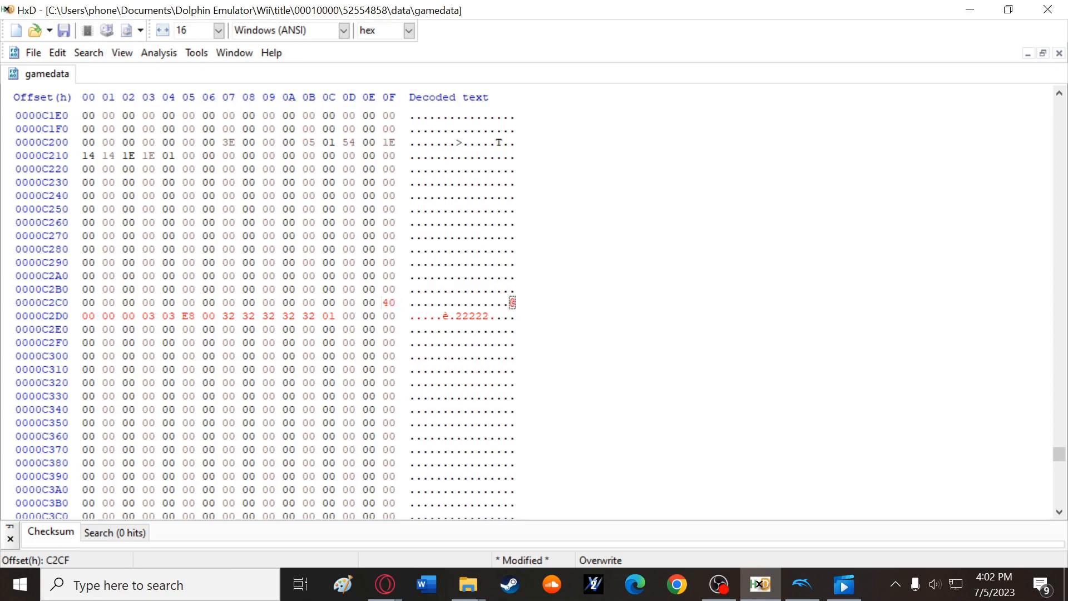
key("Delete")
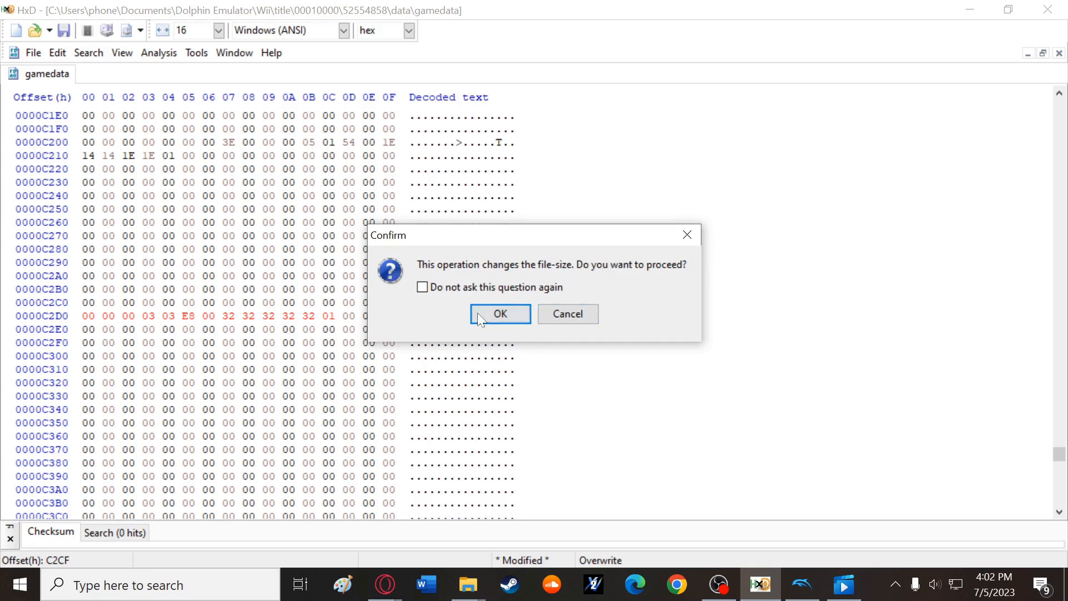
left_click(566, 317)
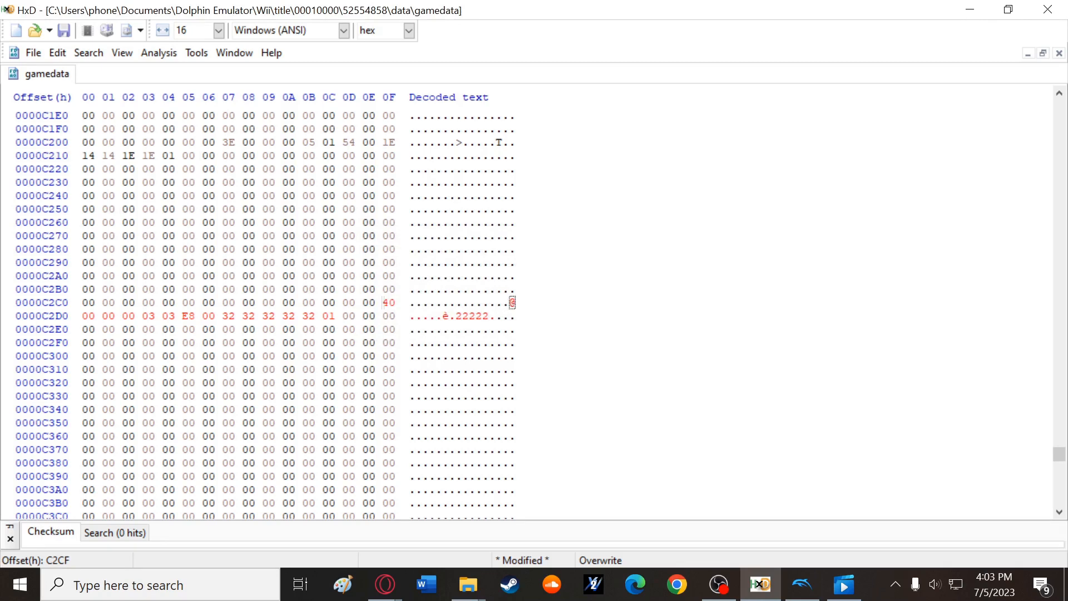
- Select the pasted block C2CF-C2DC, save the gamedata file, and minimize HxD
left_click_drag(384, 302, 335, 316)
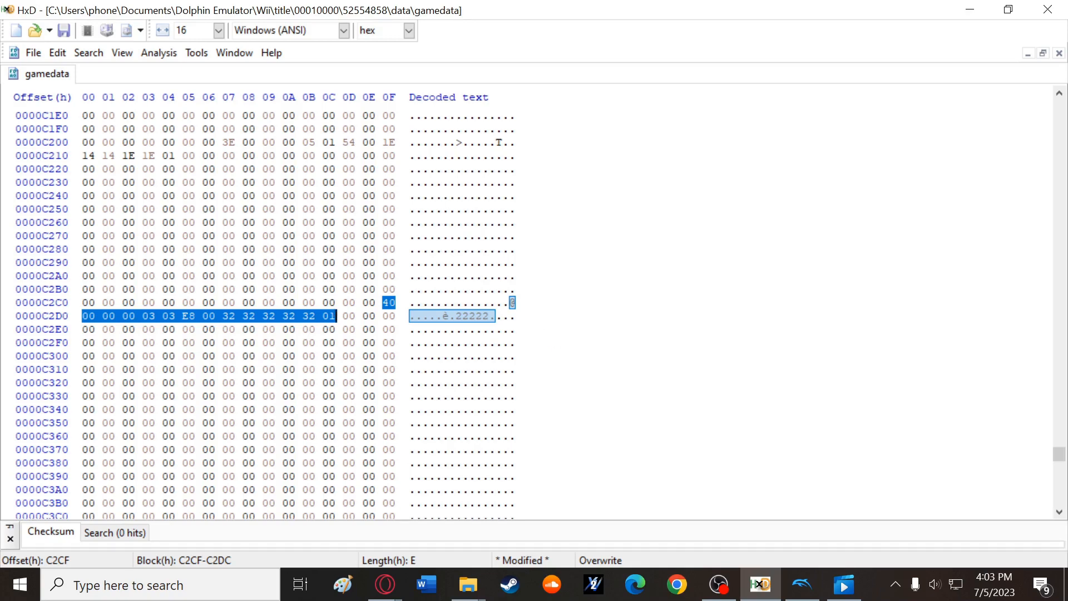
key("ctrl+s")
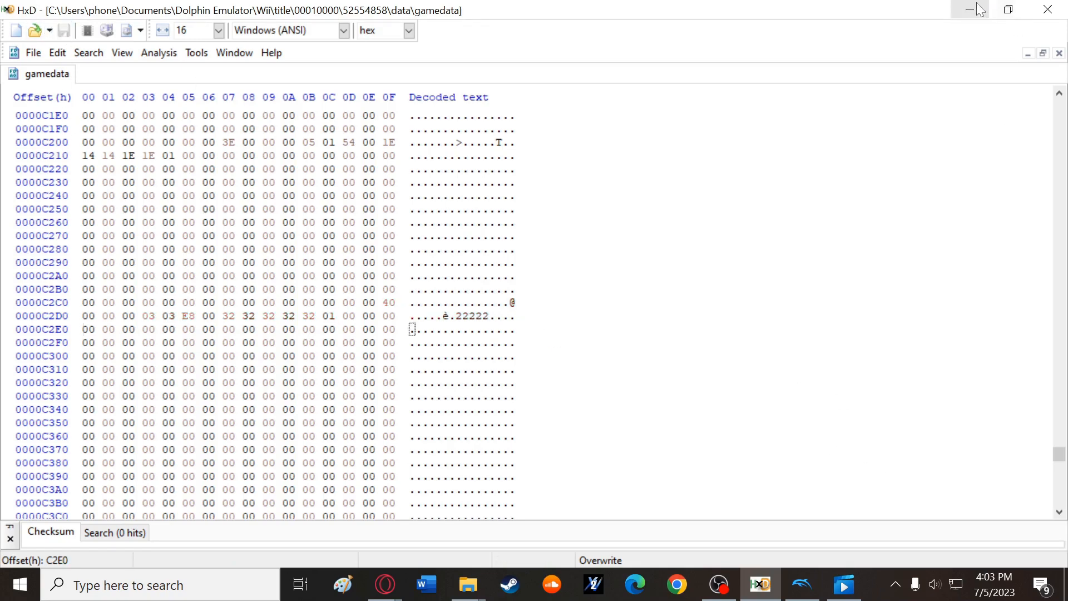
left_click(984, 6)
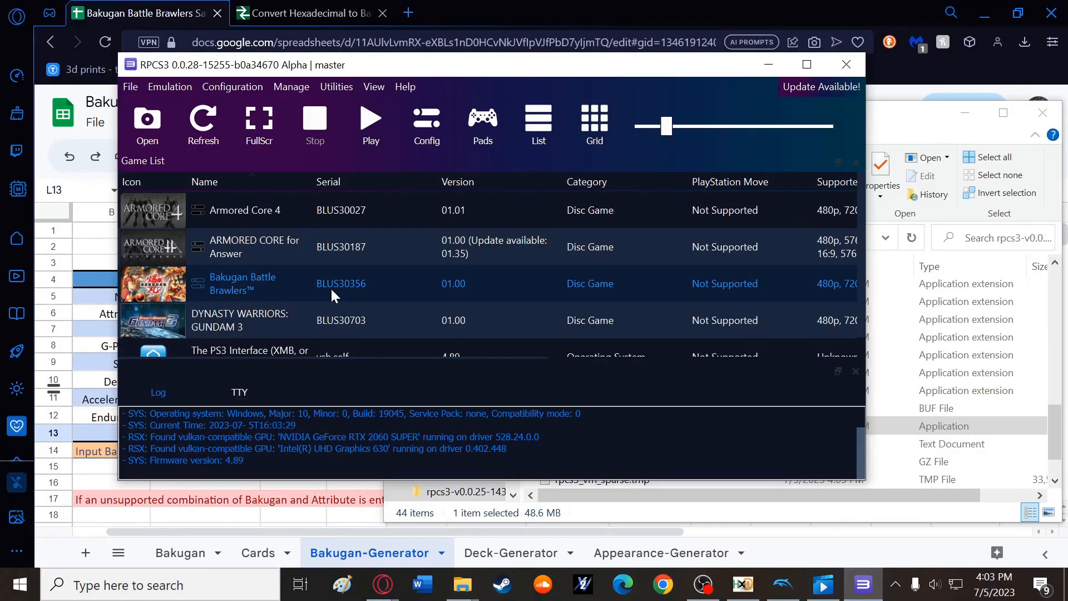
- In the RPCS3 emulator folder, open dev_hdd0, home, 00000001, savedata, and the BLUS30356-PLAYER-DATA-00 save folder
left_click(895, 130)
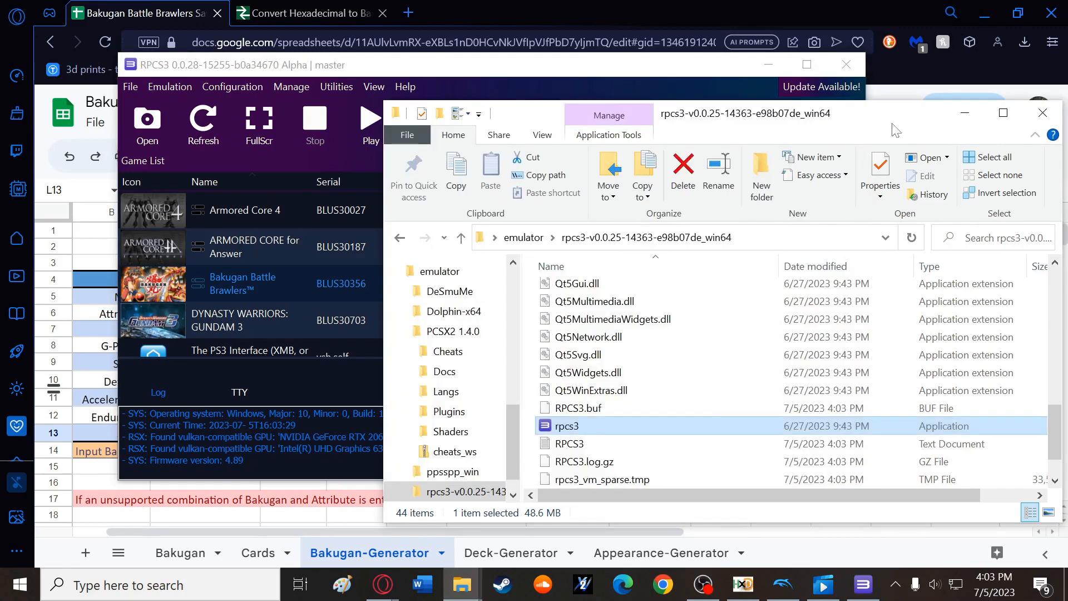
scroll(684, 361, "up", 8)
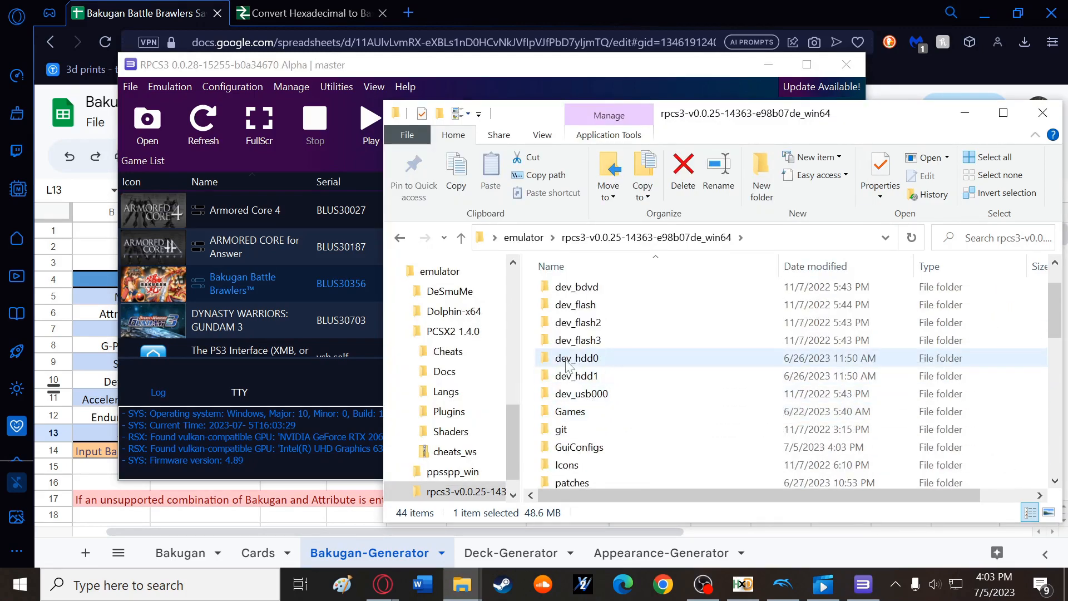
double_click(567, 362)
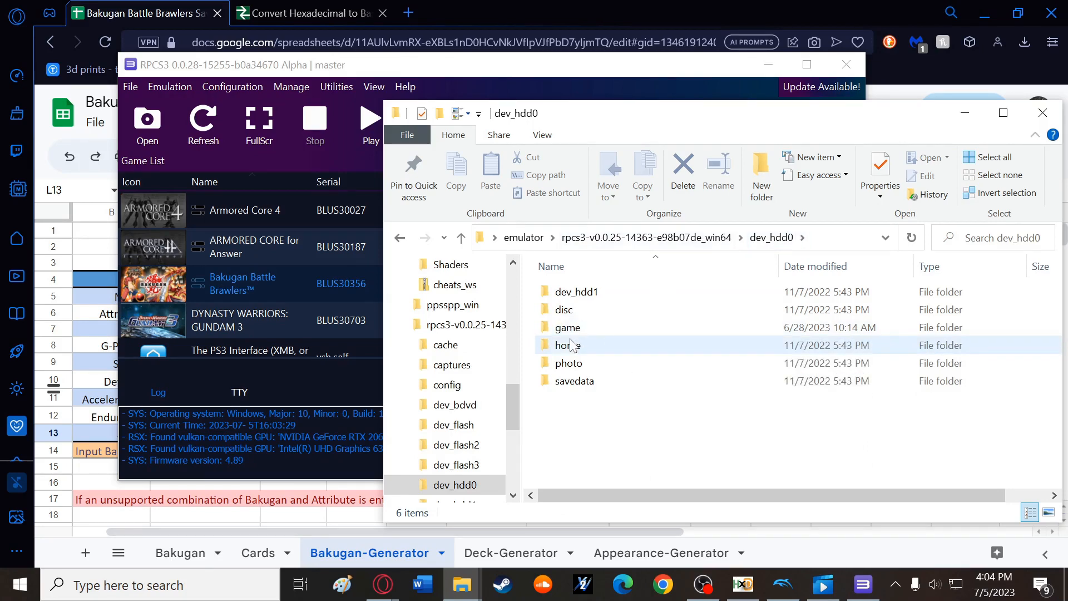
double_click(568, 344)
double_click(591, 294)
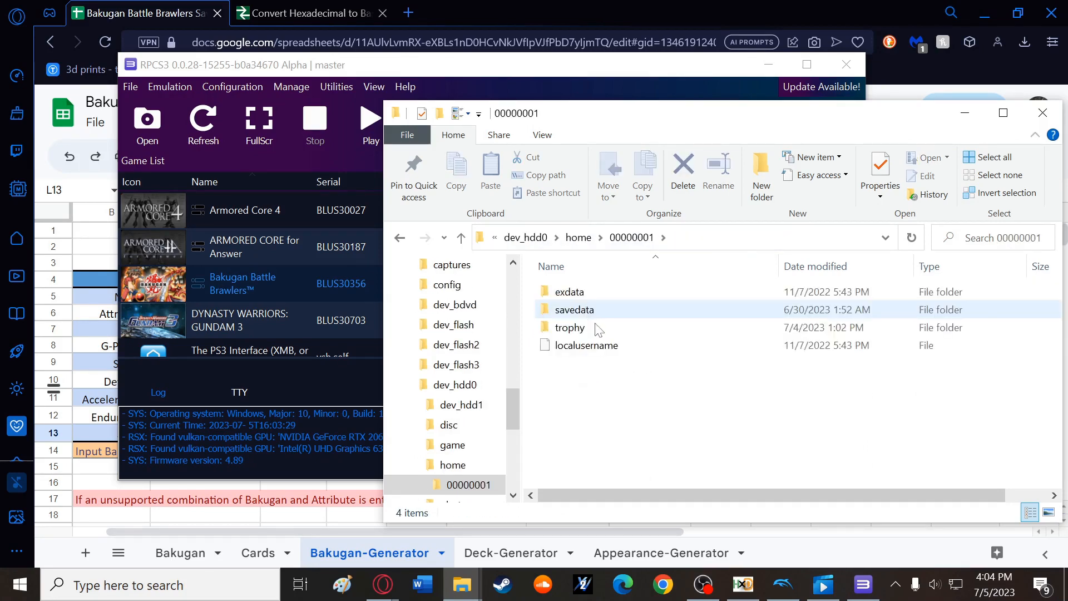
double_click(591, 307)
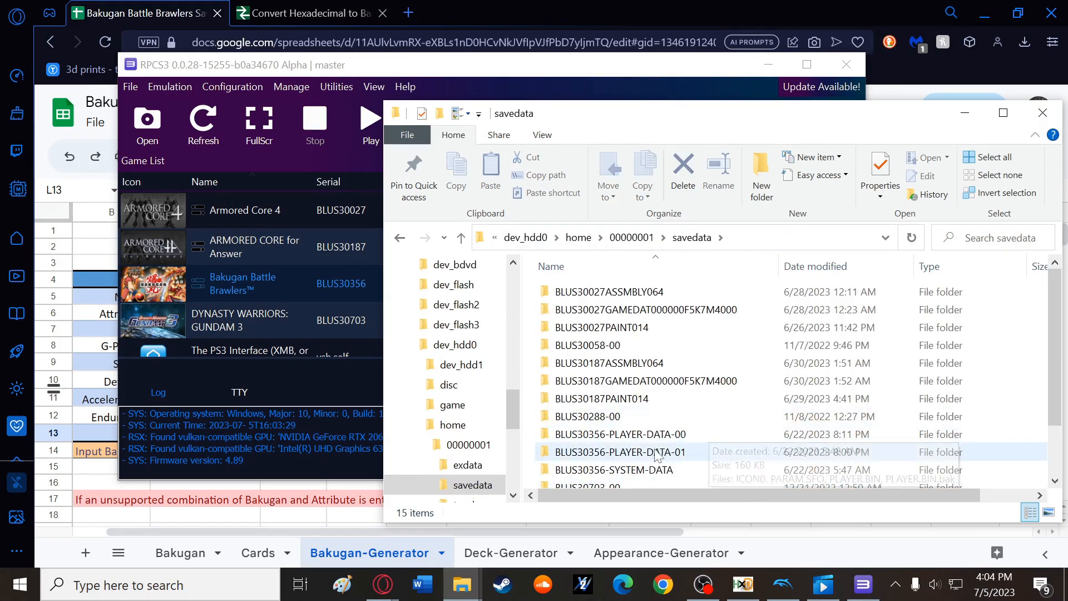
scroll(662, 443, "down", 1)
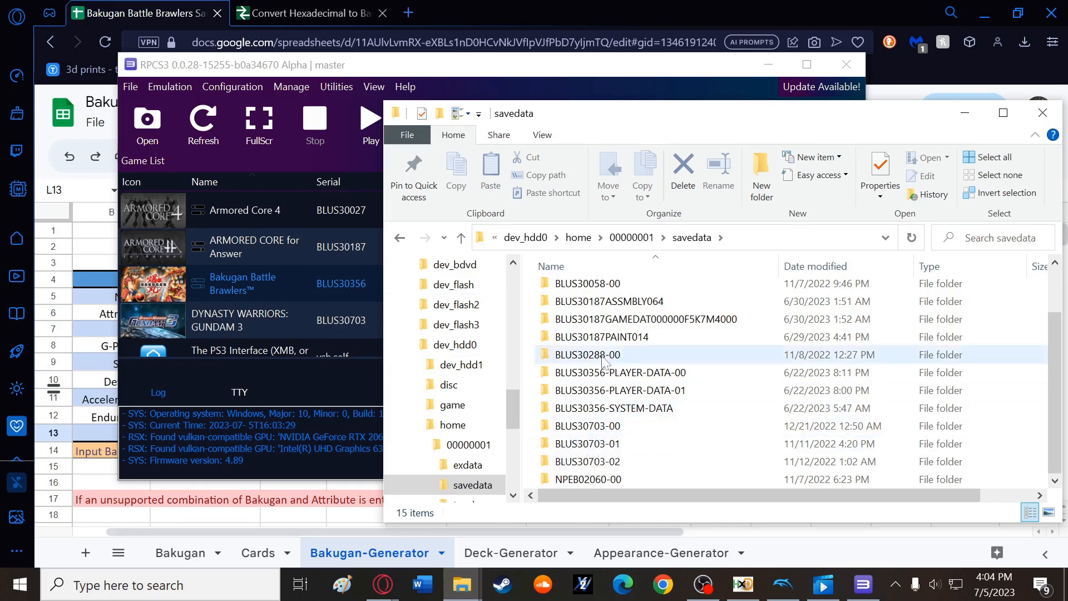
left_click(613, 377)
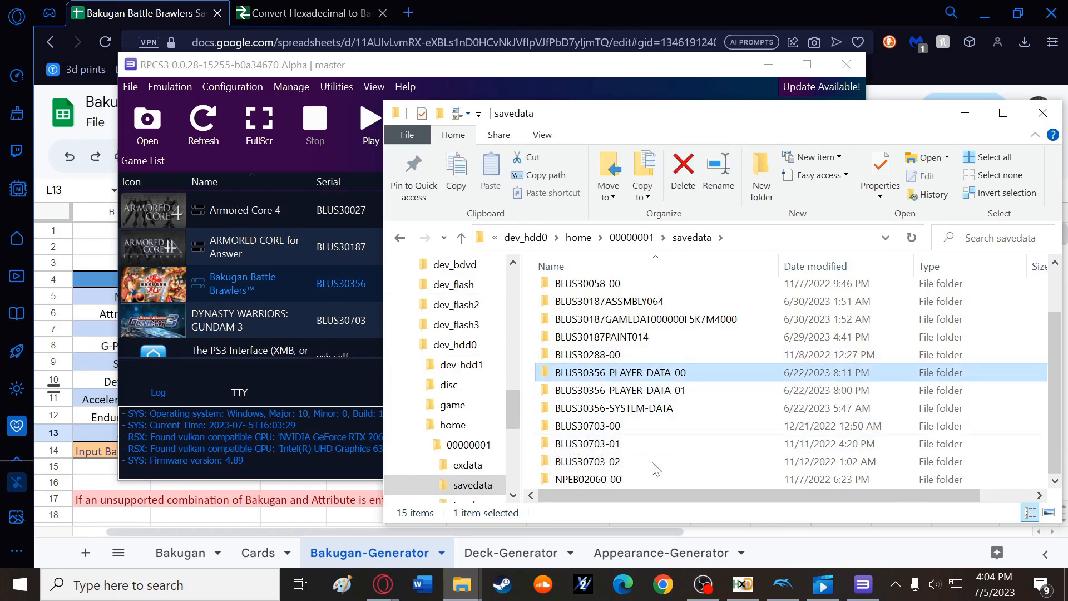
double_click(685, 379)
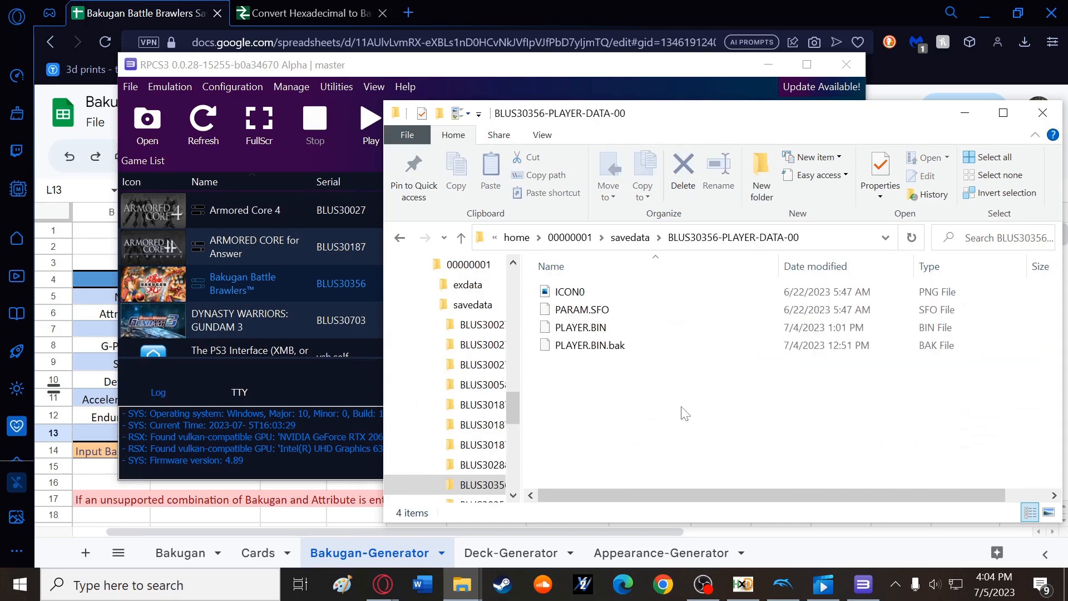
- Open PLAYER.BIN from the BLUS30356-PLAYER-DATA-00 folder in HxD and maximize the editor window
left_click(581, 333)
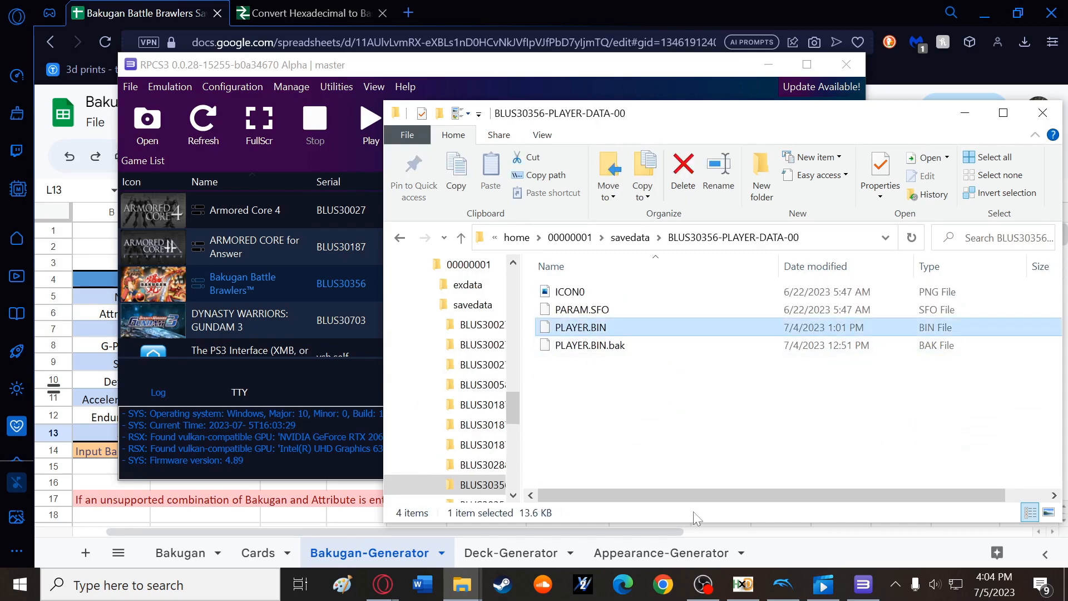
left_click(743, 585)
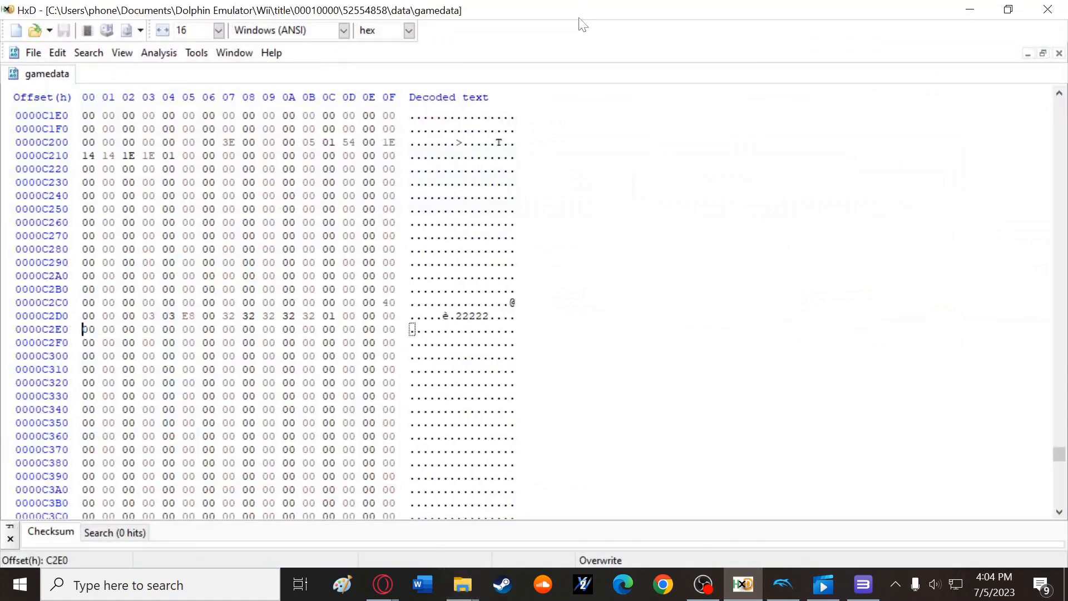
left_click(1009, 8)
left_click(1045, 387)
left_click_drag(535, 332, 278, 314)
left_click_drag(378, 53, 501, 0)
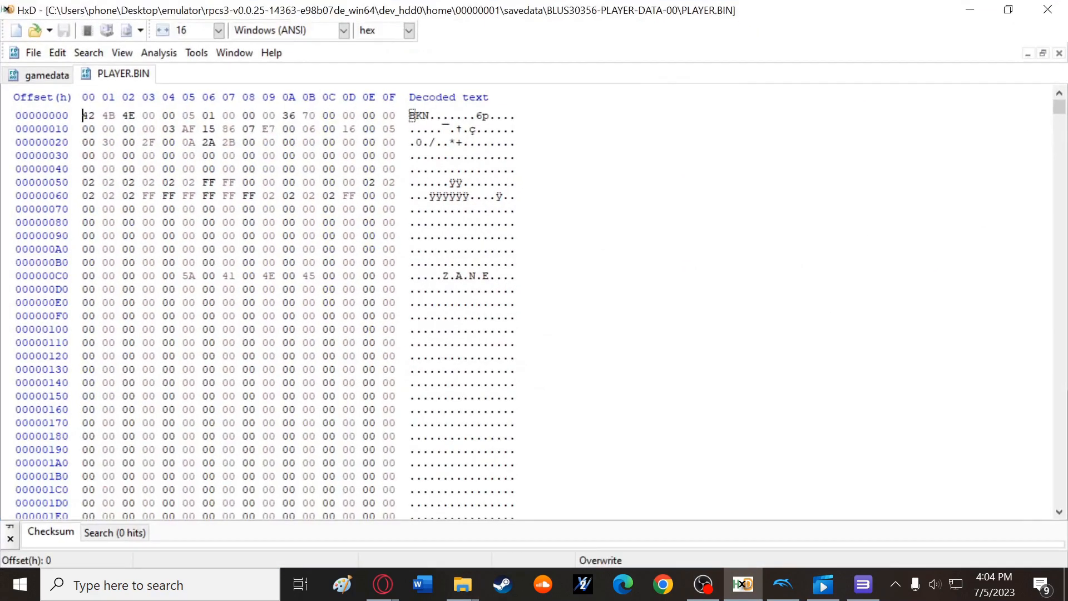
- Return to the spreadsheet and look up the PS3 start location for the Bakugan hex string
left_click(969, 10)
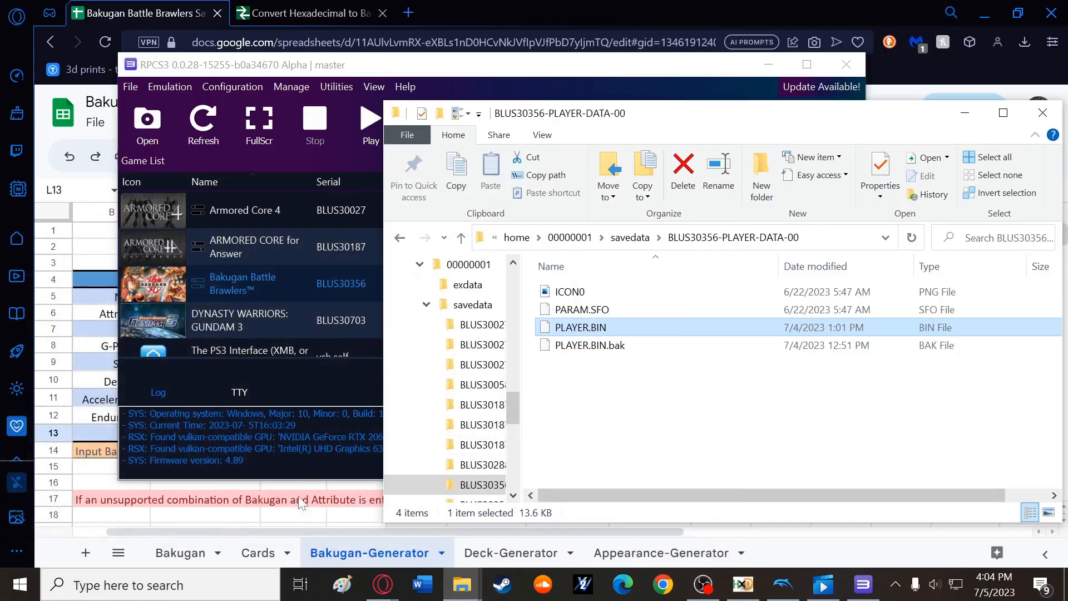
left_click(136, 515)
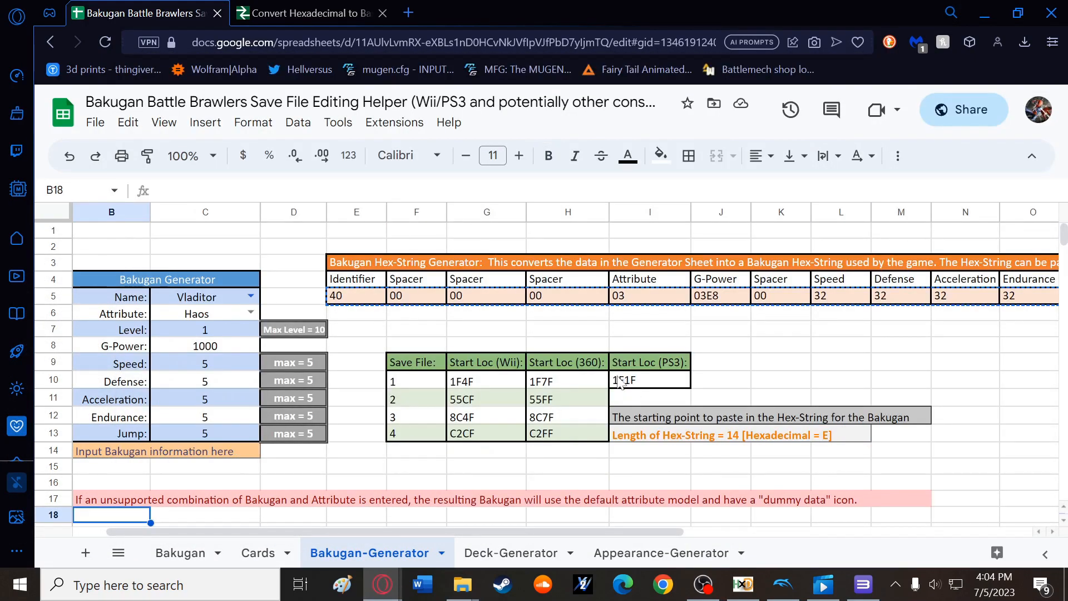
left_click(619, 383)
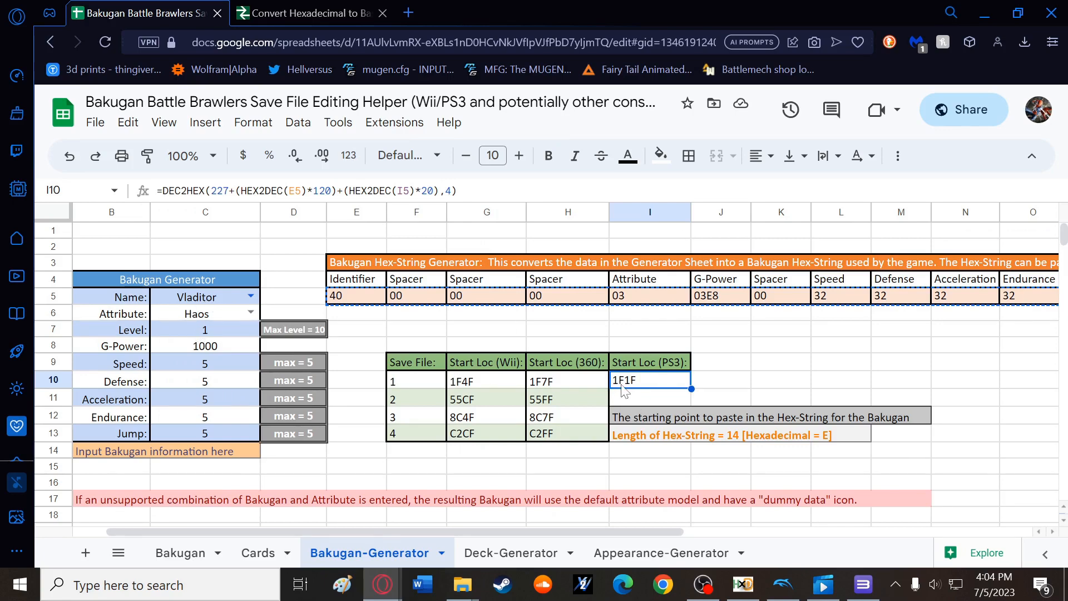
- Switch to HxD and go to hex offset 1F1F, relative to the beginning, in PLAYER.BIN
left_click(743, 584)
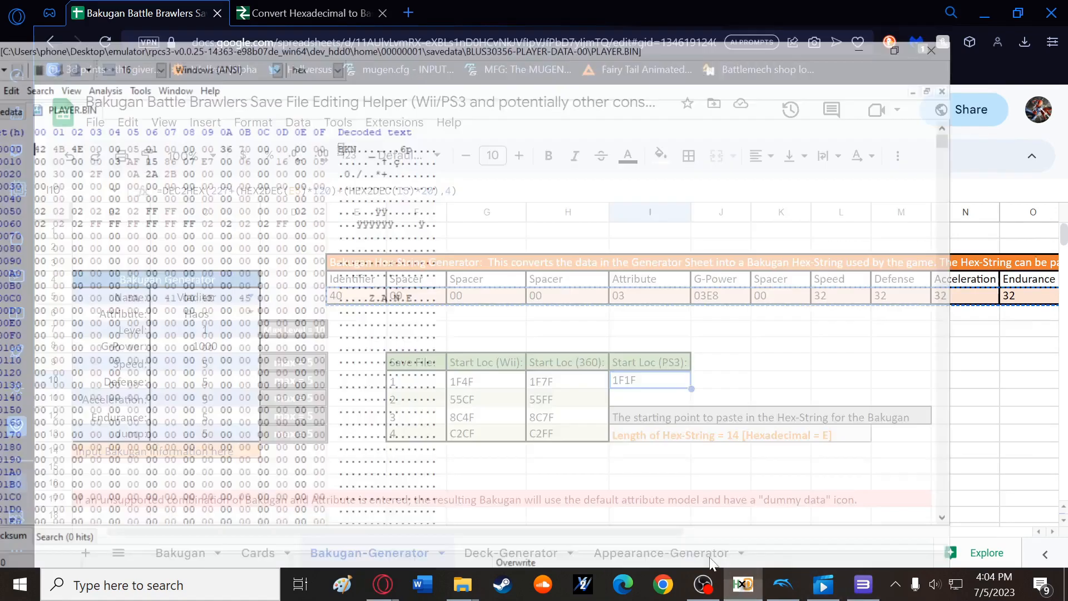
left_click(76, 52)
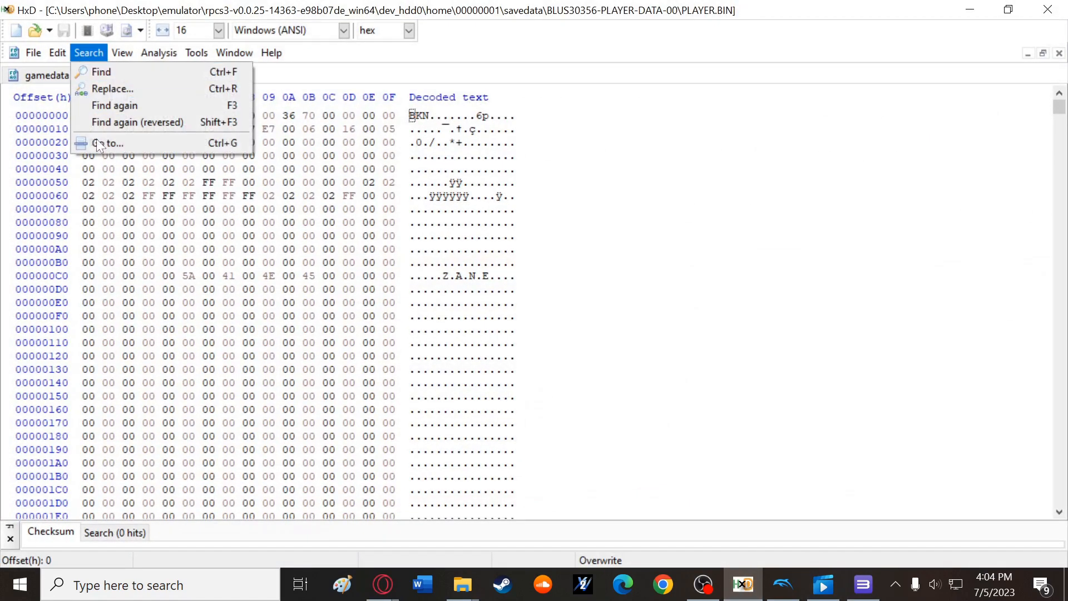
left_click(95, 139)
type("1F1F")
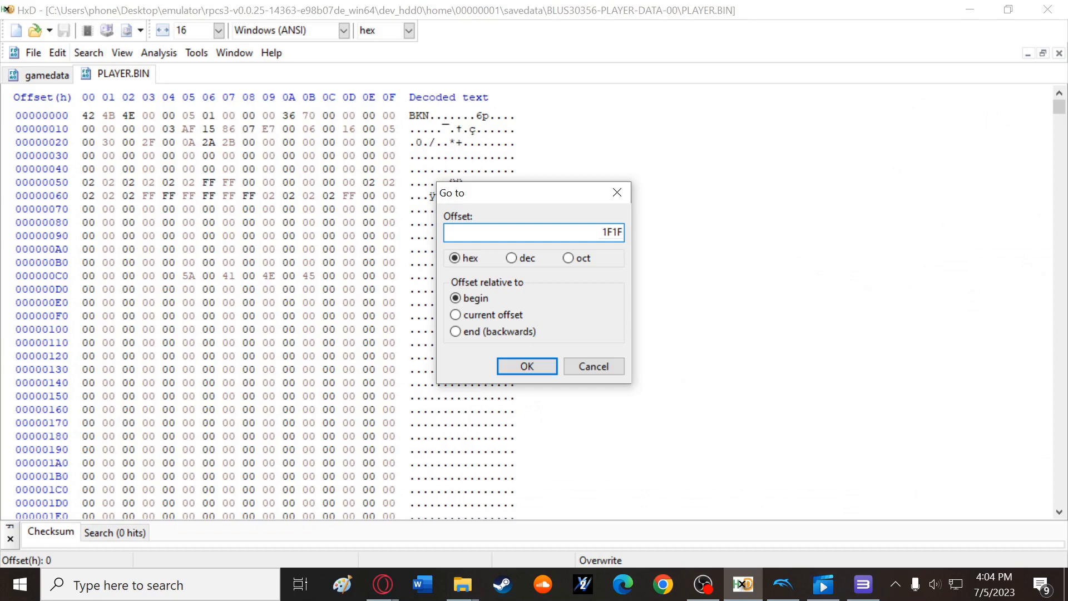
key("Return")
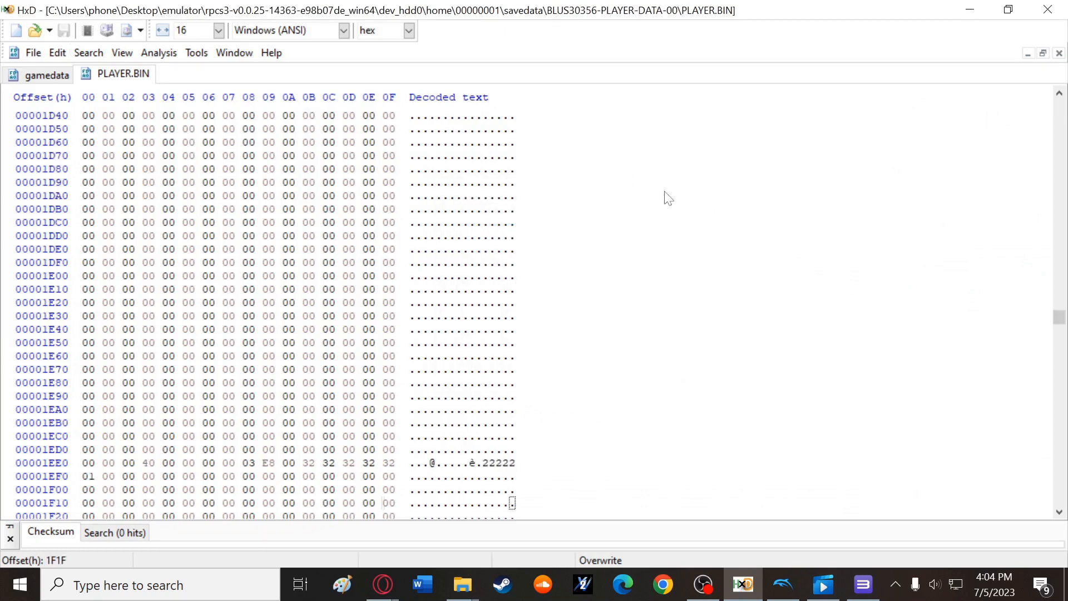
- Overwrite block 1F1F-1F2C with the copied Bakugan hex string, save PLAYER.BIN, and minimize HxD
scroll(745, 292, "down", 4)
left_click_drag(385, 342, 336, 356)
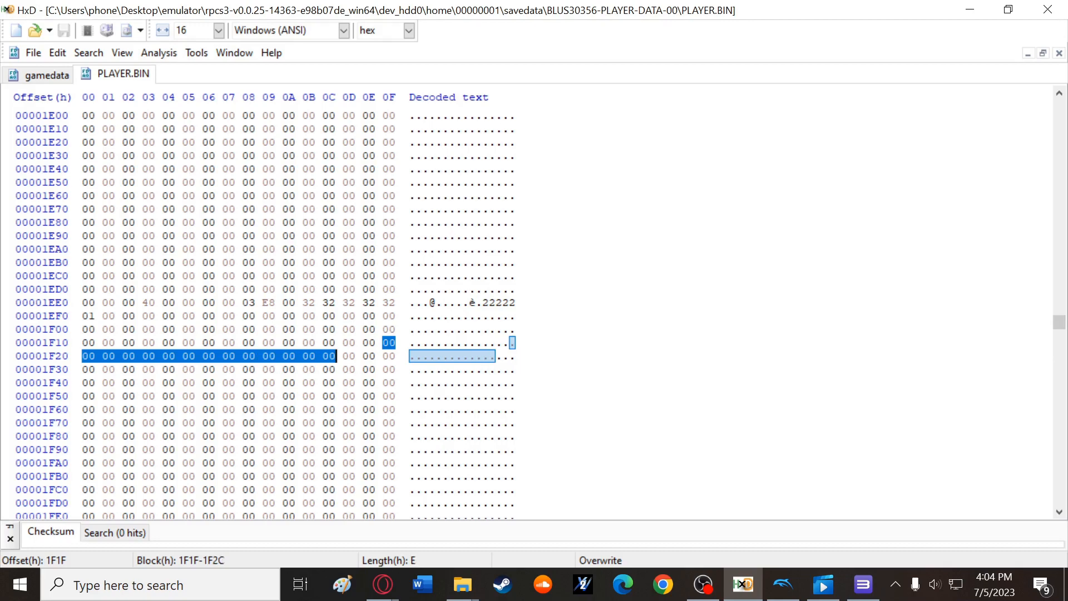
key("ctrl+v")
key("ctrl+s")
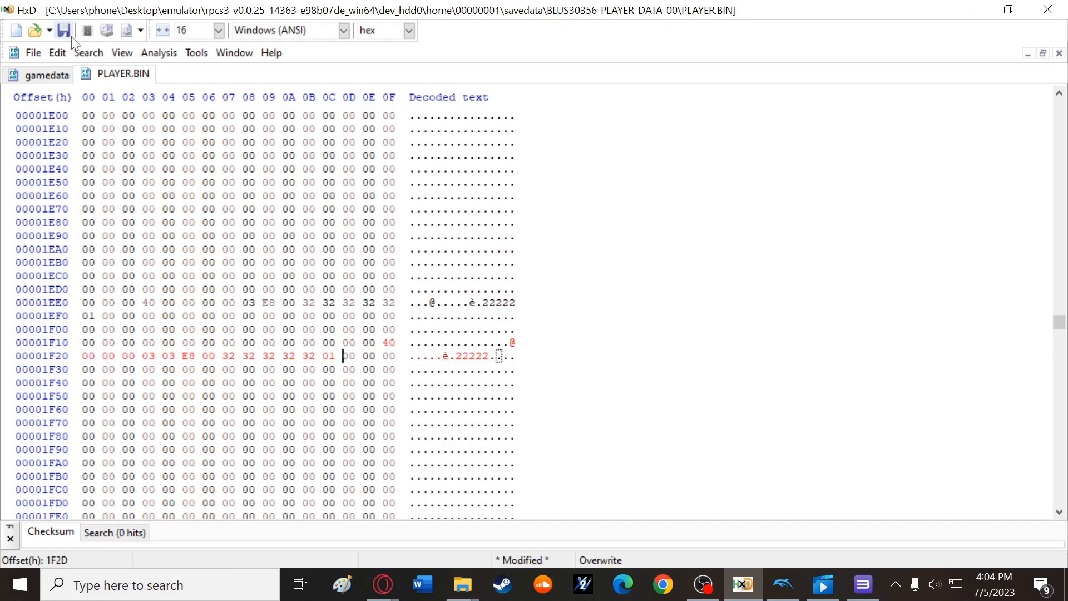
left_click(970, 9)
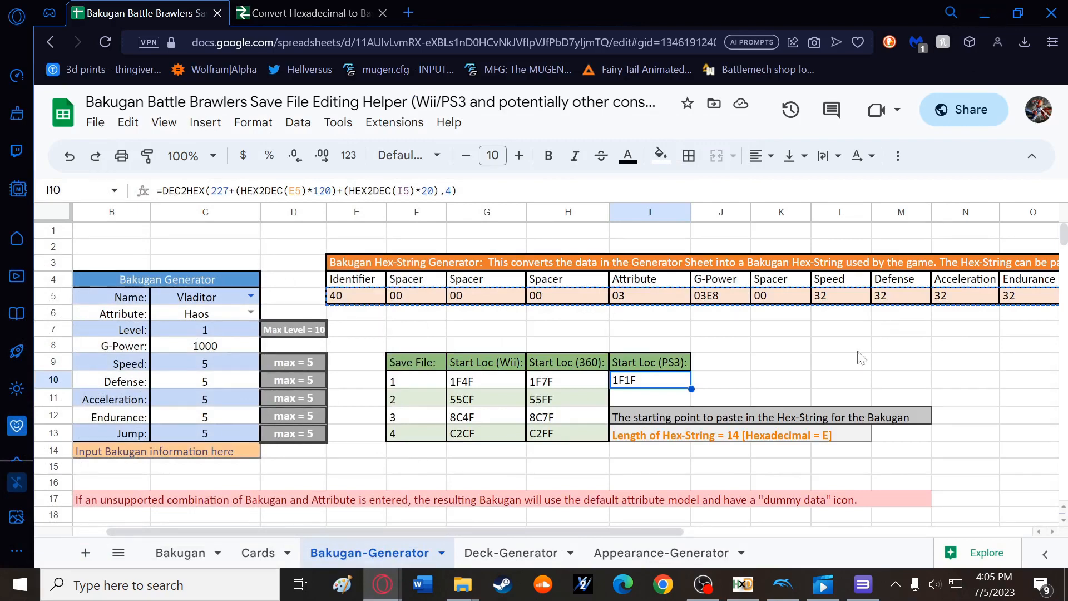
- Open the Deck-Generator sheet and examine its Bakugan, gate card and ability card sections and the generated deck hex string
left_click(525, 554)
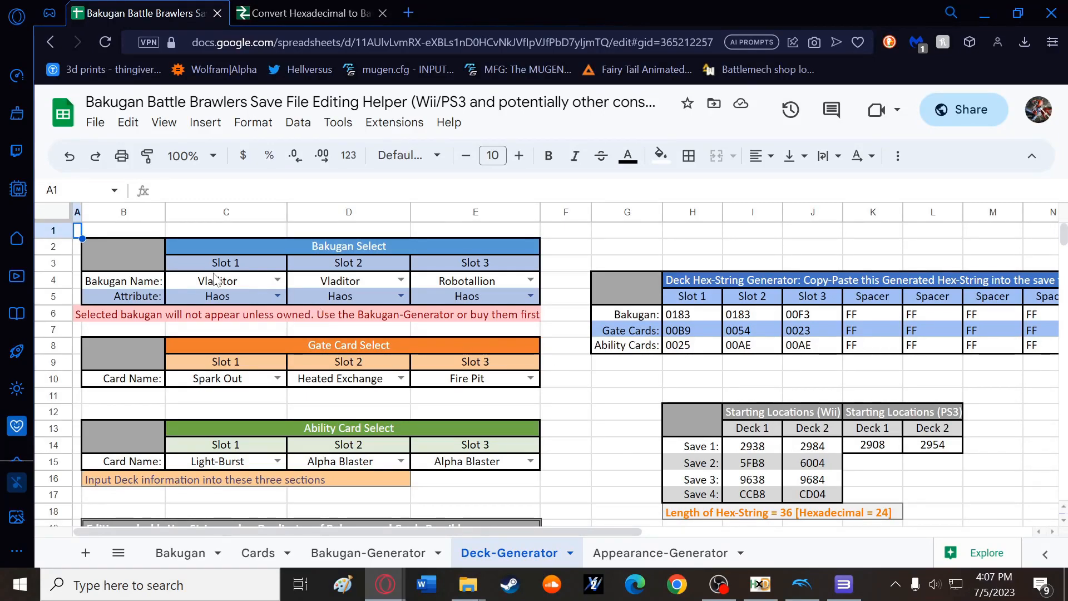
left_click_drag(217, 263, 482, 300)
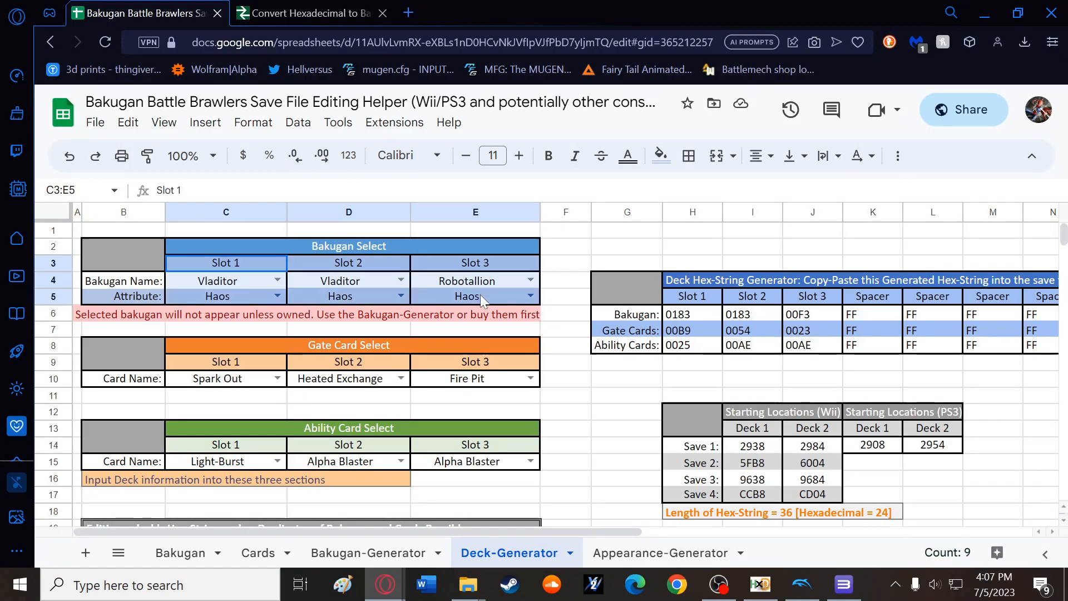
left_click_drag(237, 384, 482, 392)
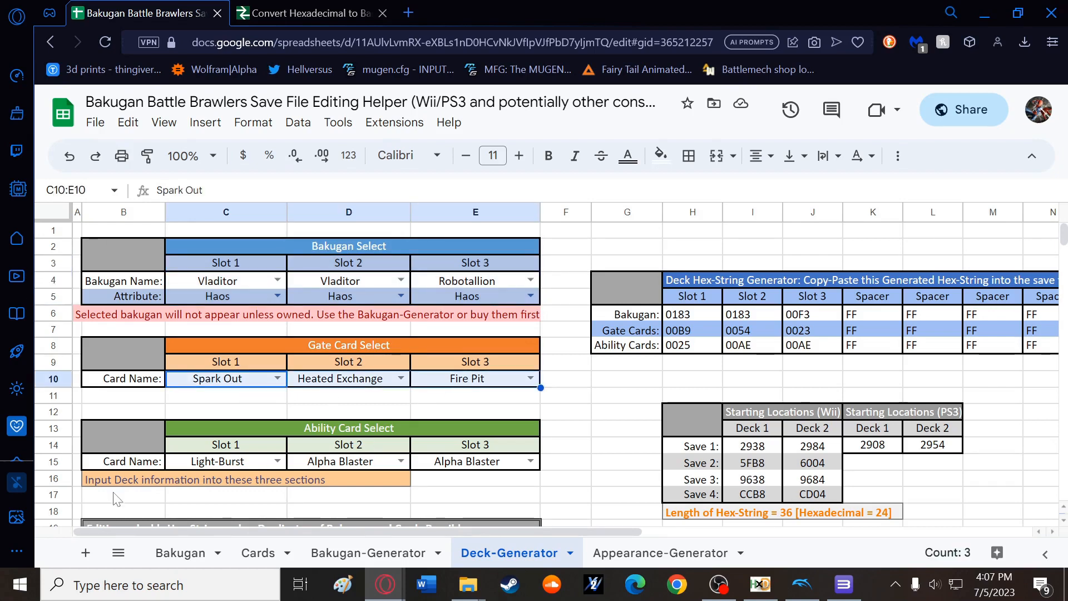
left_click_drag(222, 461, 479, 467)
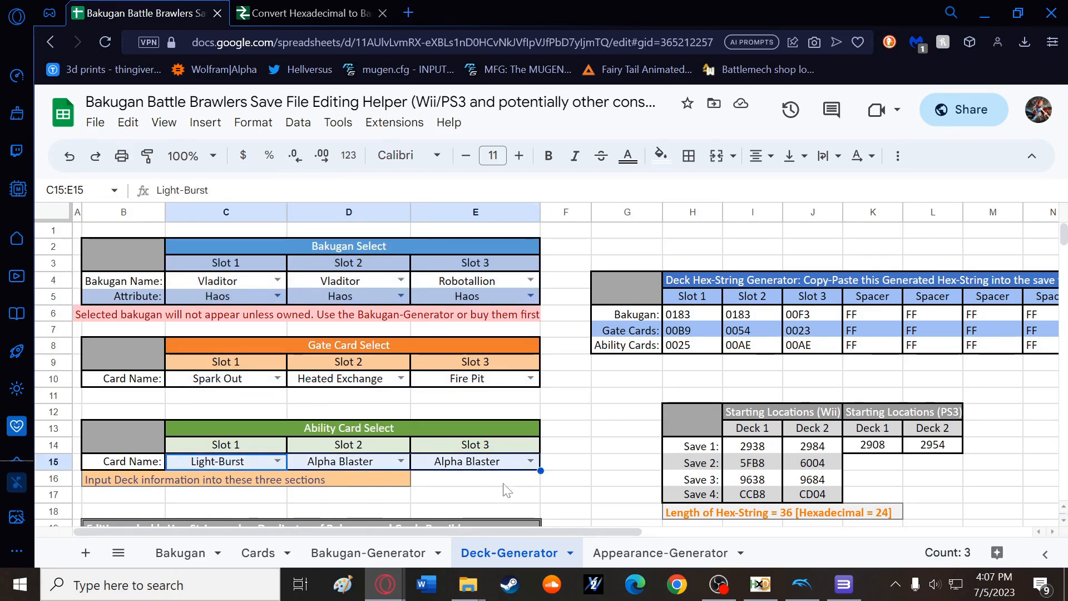
left_click_drag(470, 529, 626, 526)
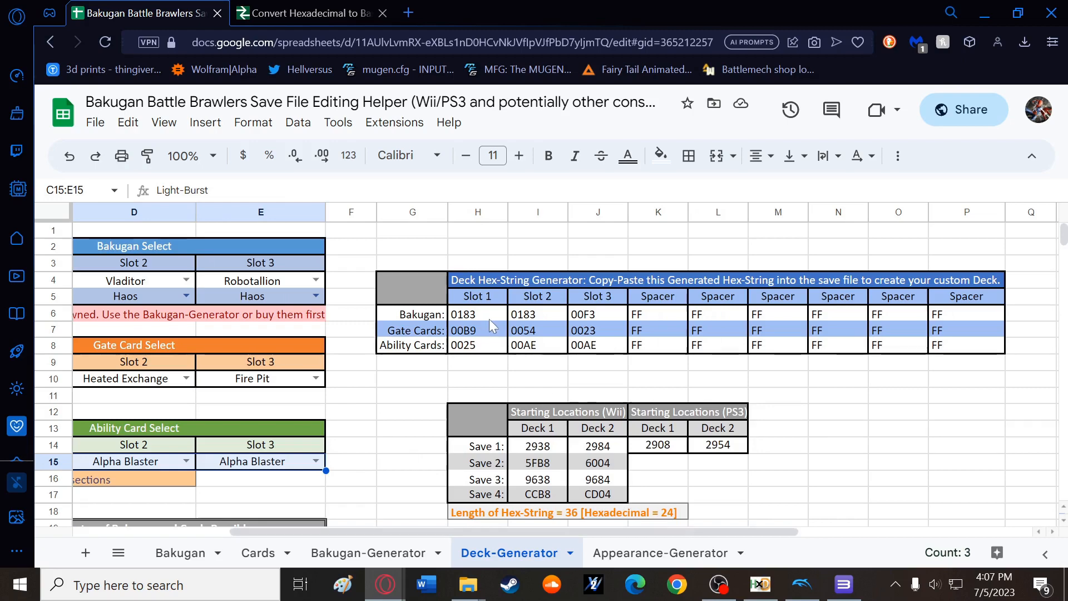
left_click_drag(489, 318, 957, 352)
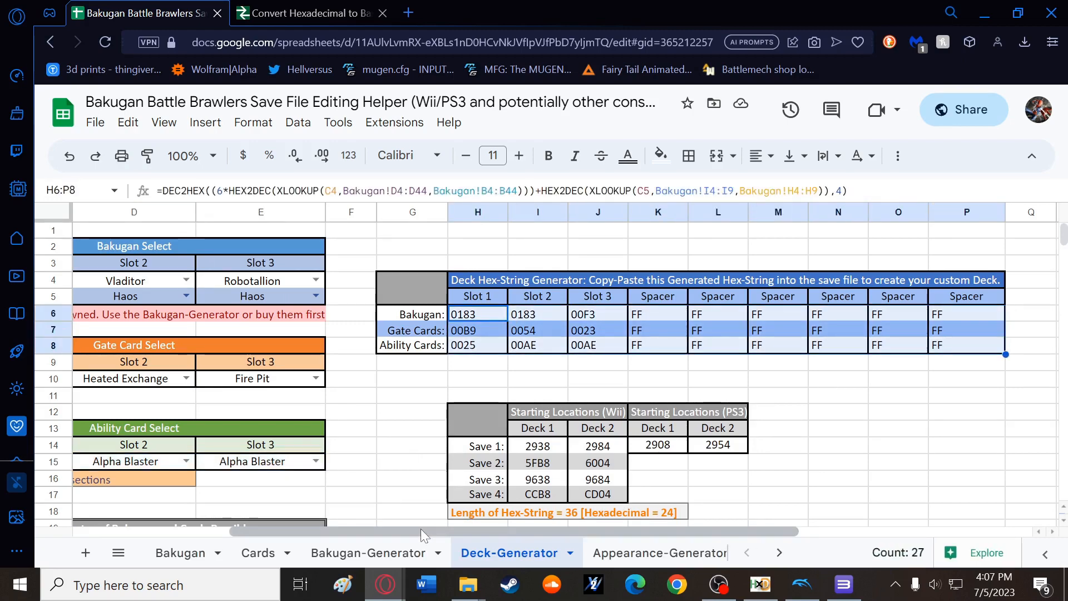
left_click_drag(420, 528, 258, 513)
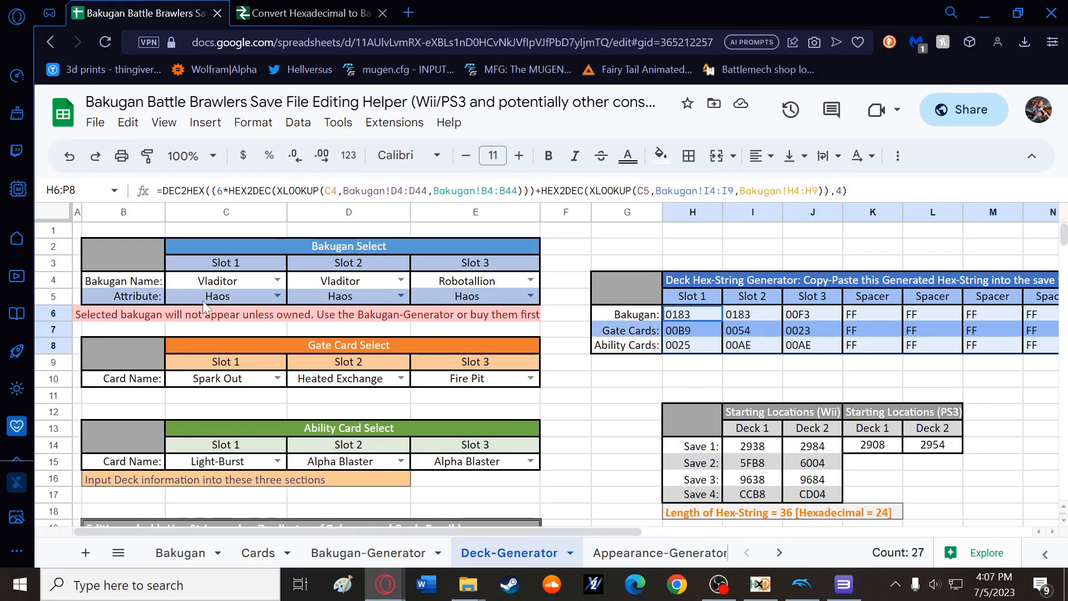
- Review the example deck's first two Bakugan slots, its three gate cards, and the first ability card
left_click_drag(218, 280, 345, 300)
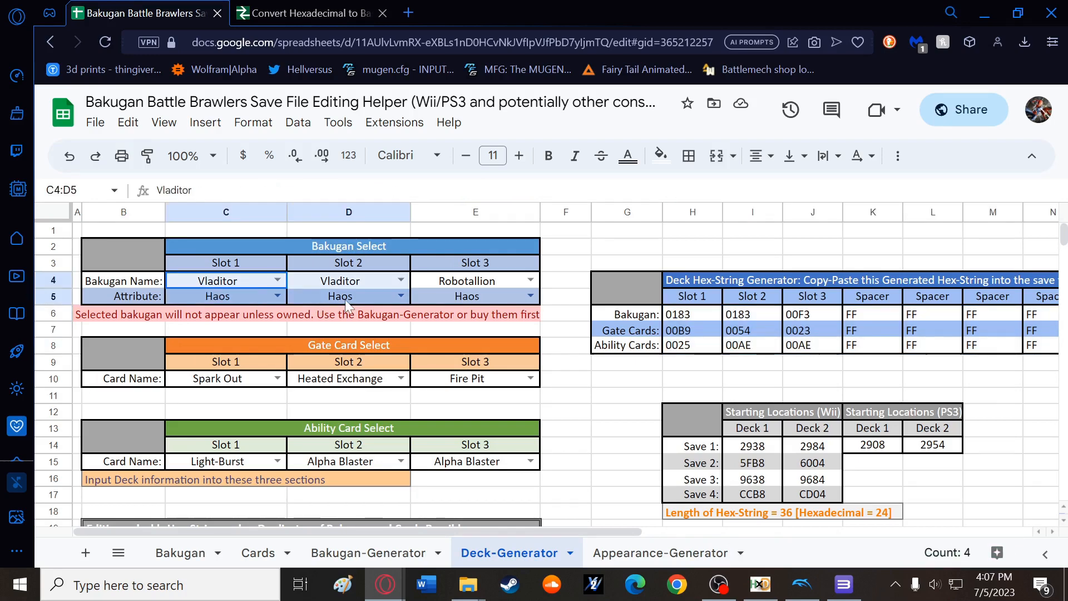
left_click(199, 384)
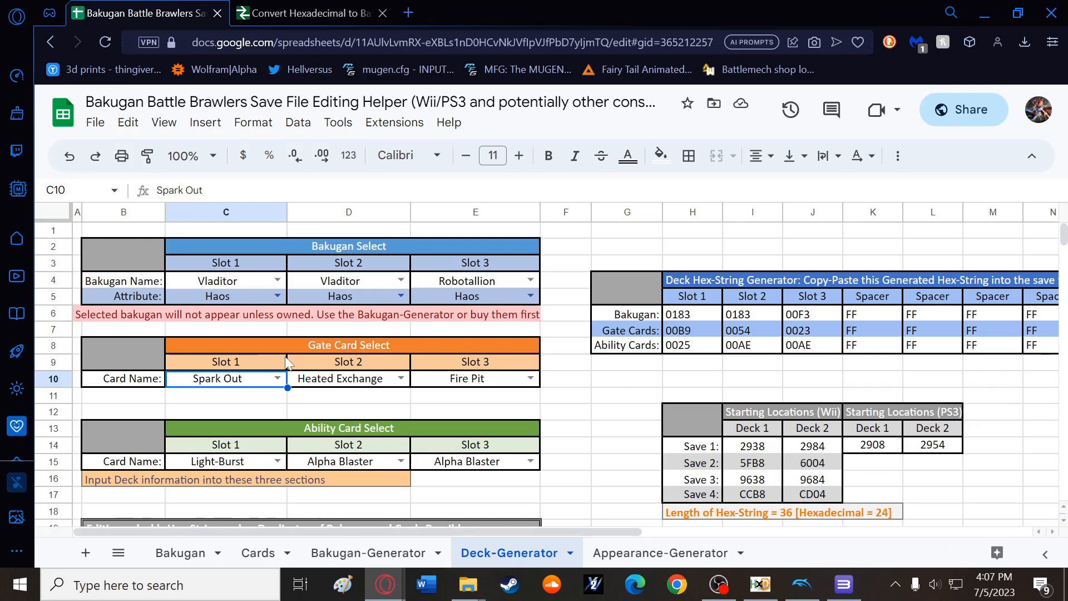
left_click(357, 383)
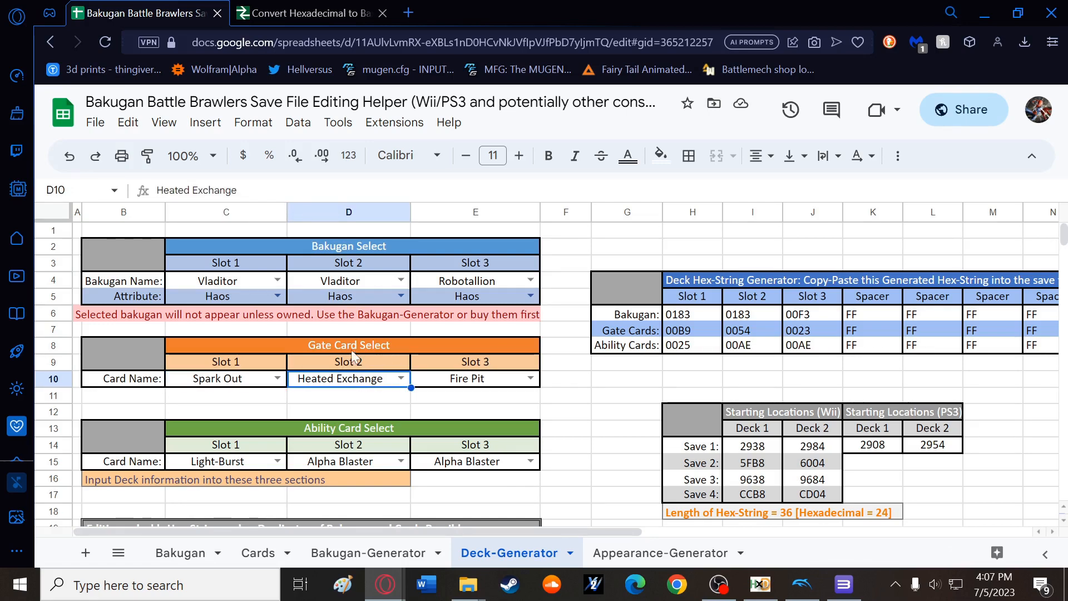
left_click(459, 383)
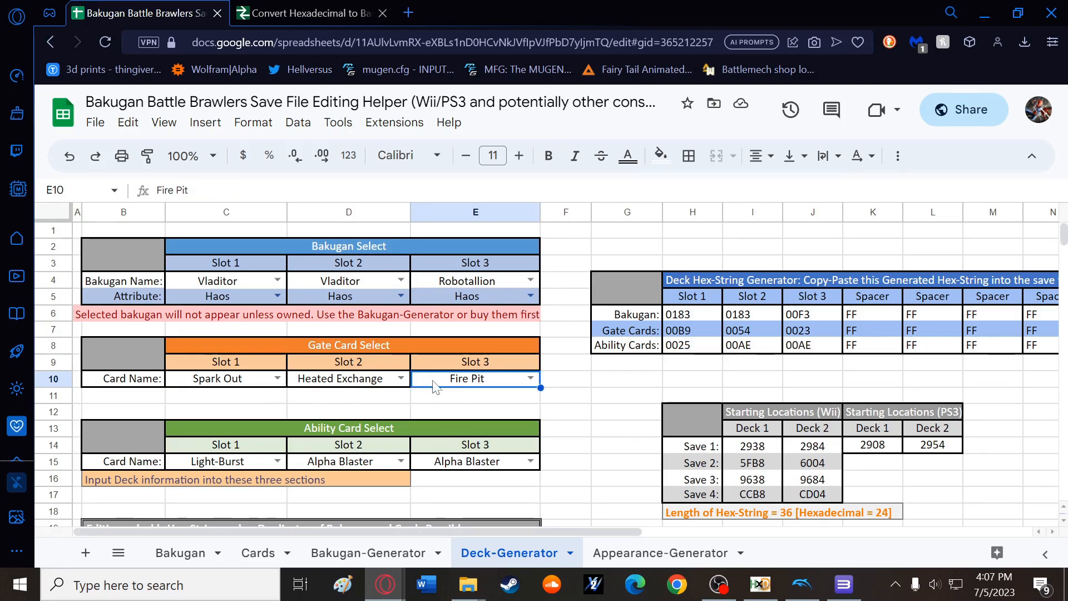
left_click(241, 469)
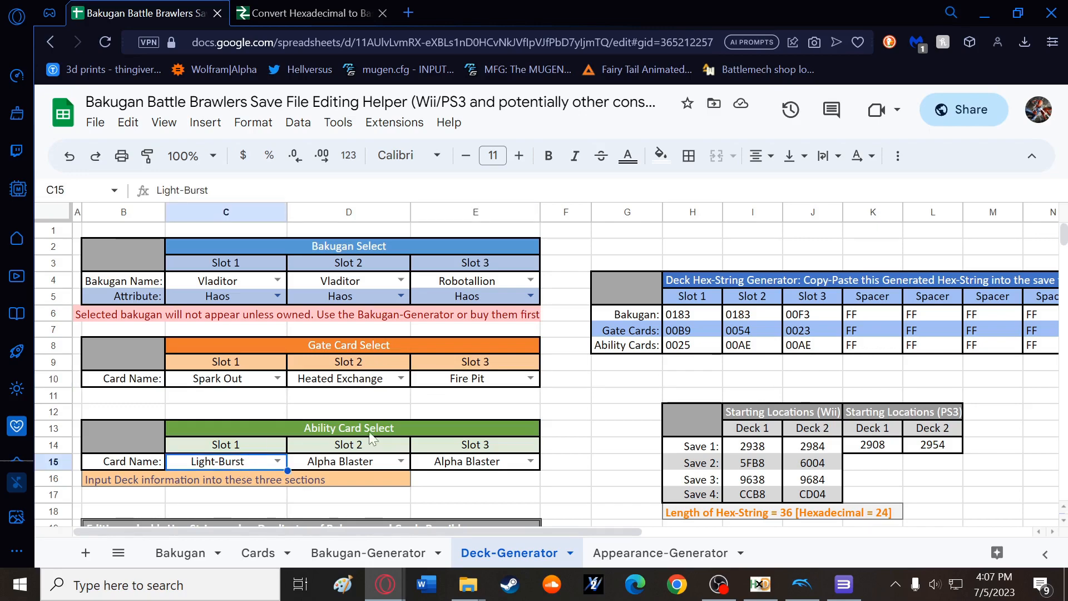
- Read the notes below the deck sections about duplicate Bakugan and cards and about ability cards in gate card slots
scroll(531, 411, "down", 3)
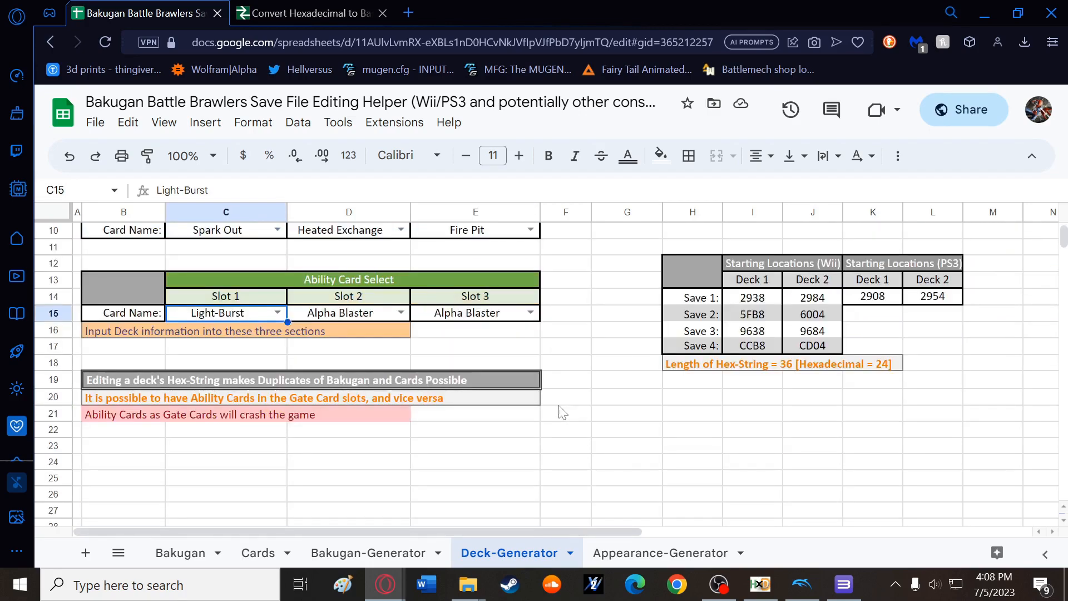
scroll(199, 432, "up", 2)
scroll(199, 432, "up", 2)
scroll(107, 448, "down", 3)
left_click_drag(105, 421, 339, 418)
scroll(333, 436, "up", 3)
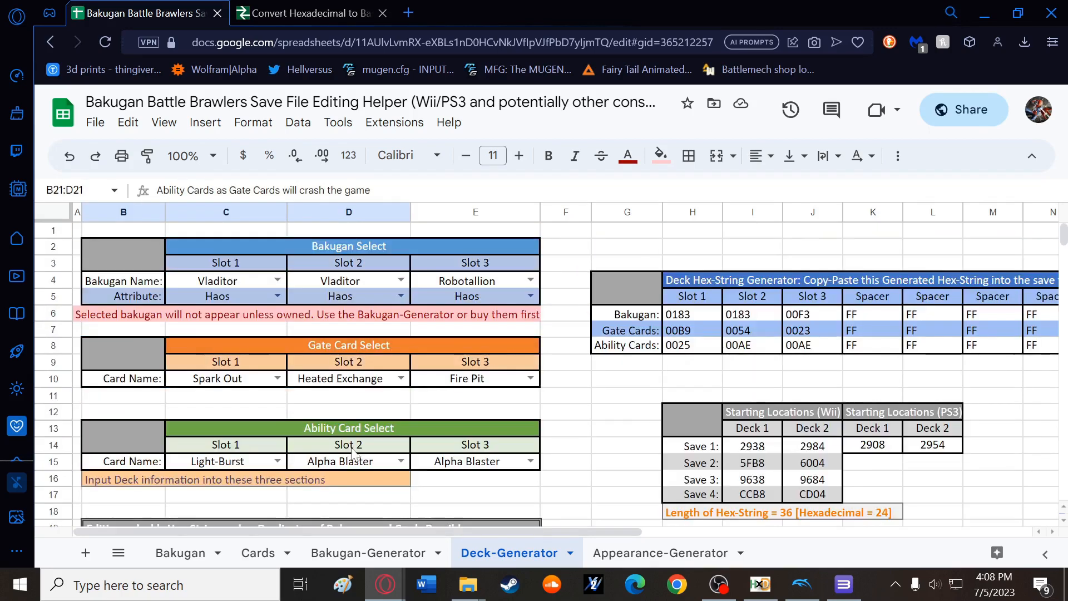
scroll(332, 451, "down", 3)
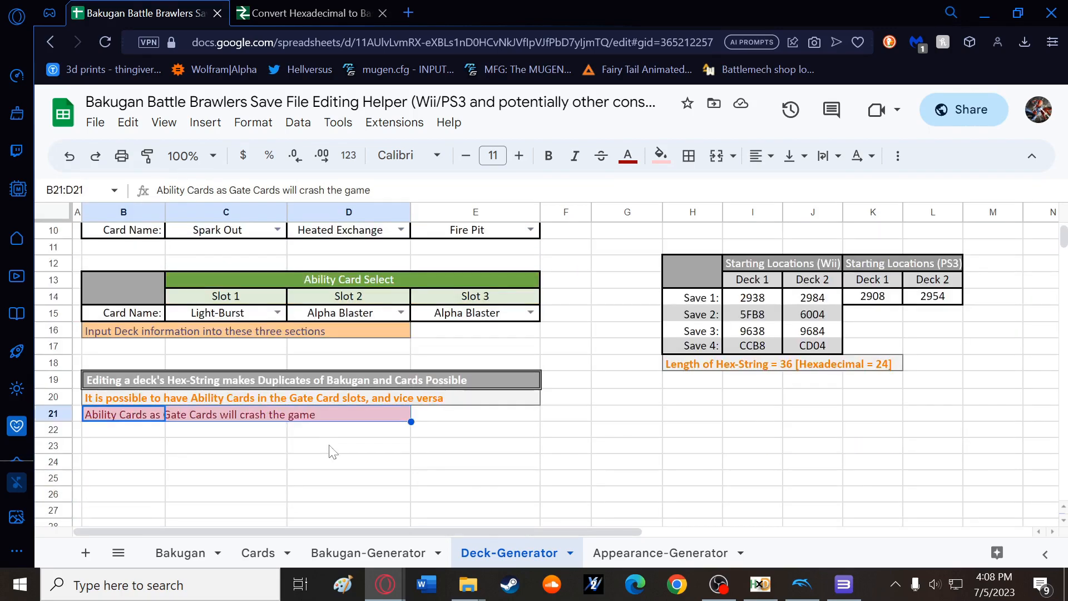
scroll(332, 451, "up", 3)
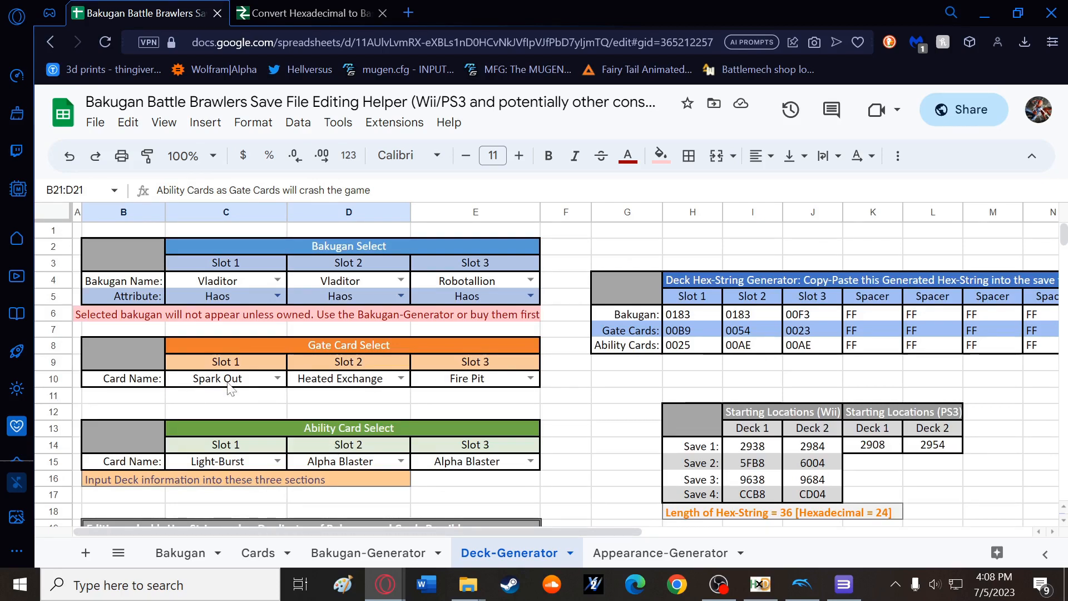
scroll(261, 431, "down", 1)
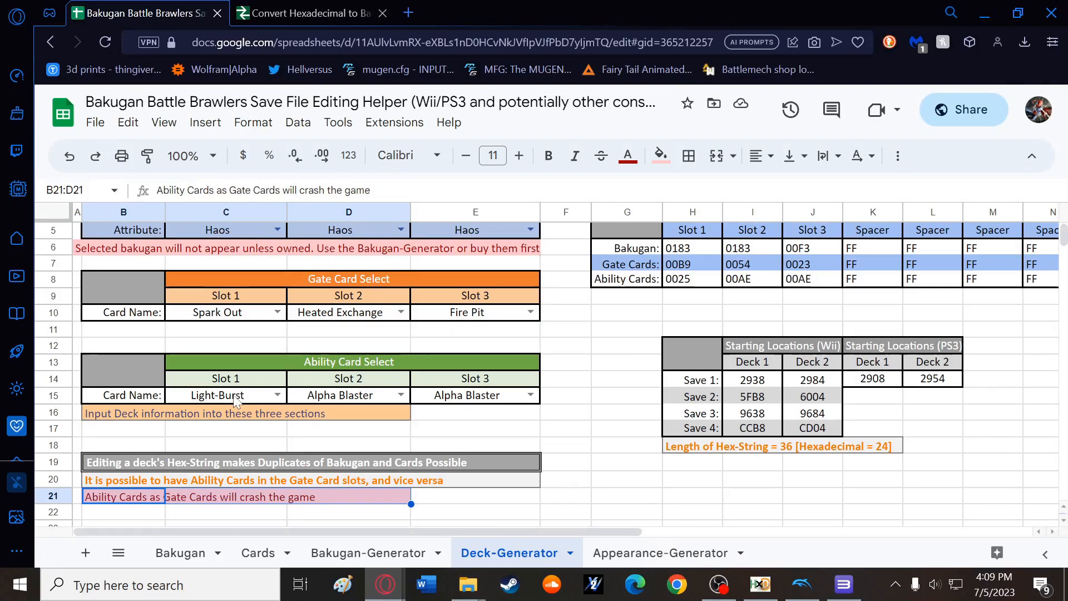
scroll(374, 442, "up", 2)
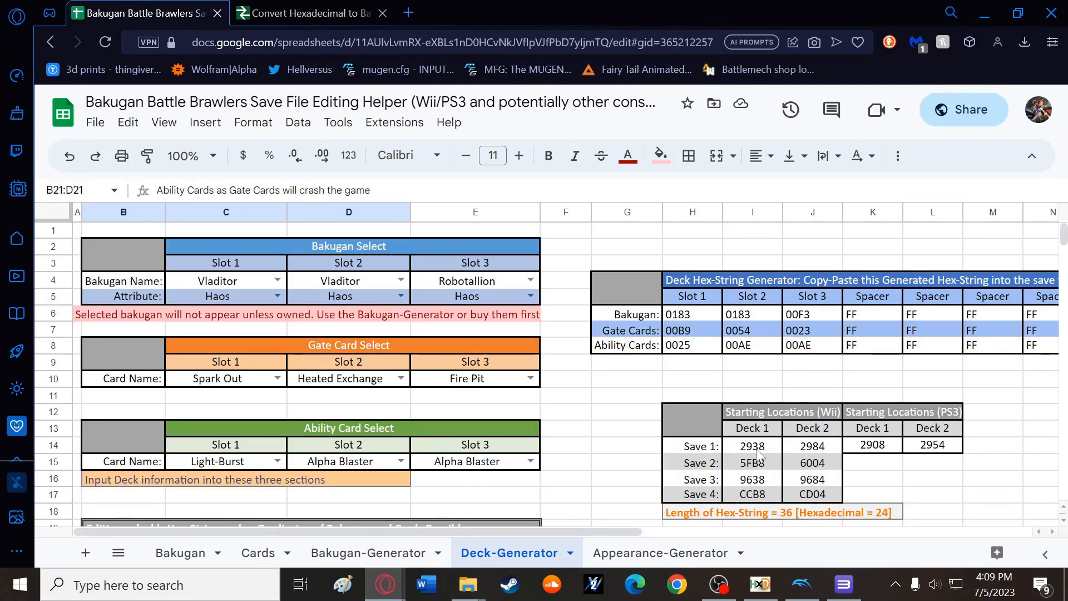
- Look up the Wii starting location for Deck 1 of Save 4
left_click_drag(754, 447, 814, 498)
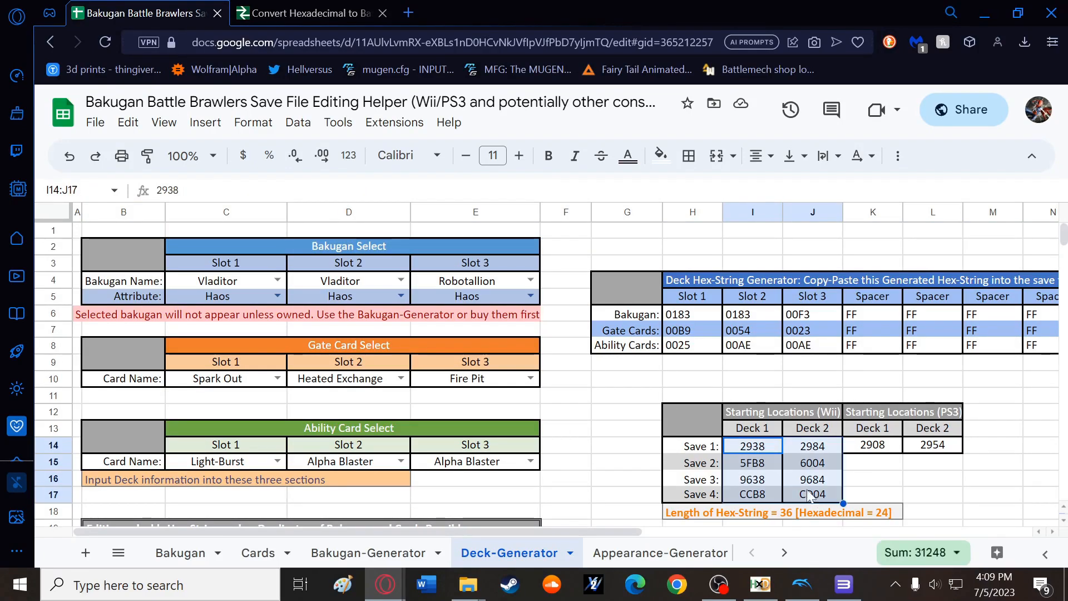
left_click_drag(757, 495, 812, 501)
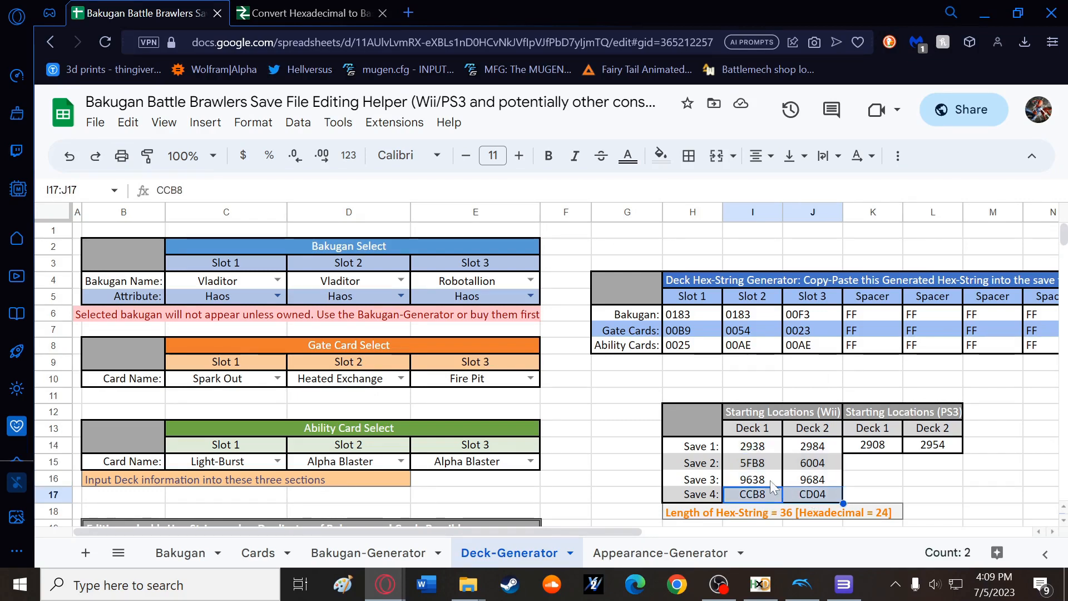
left_click(757, 499)
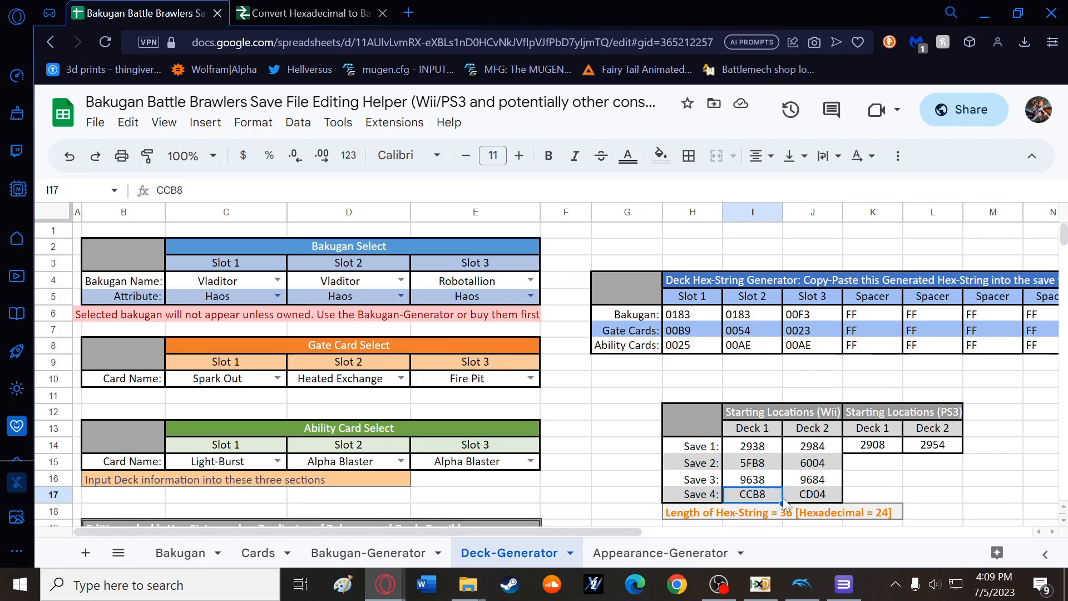
- Switch to the gamedata file in HxD and go to hex offset CCF8
left_click(843, 584)
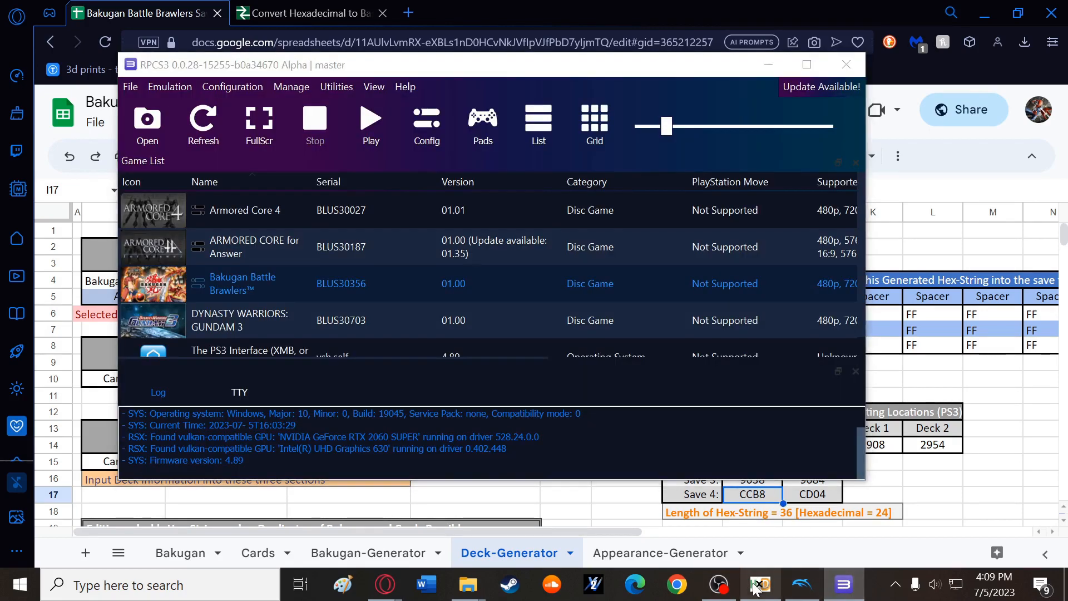
left_click(760, 584)
left_click(47, 73)
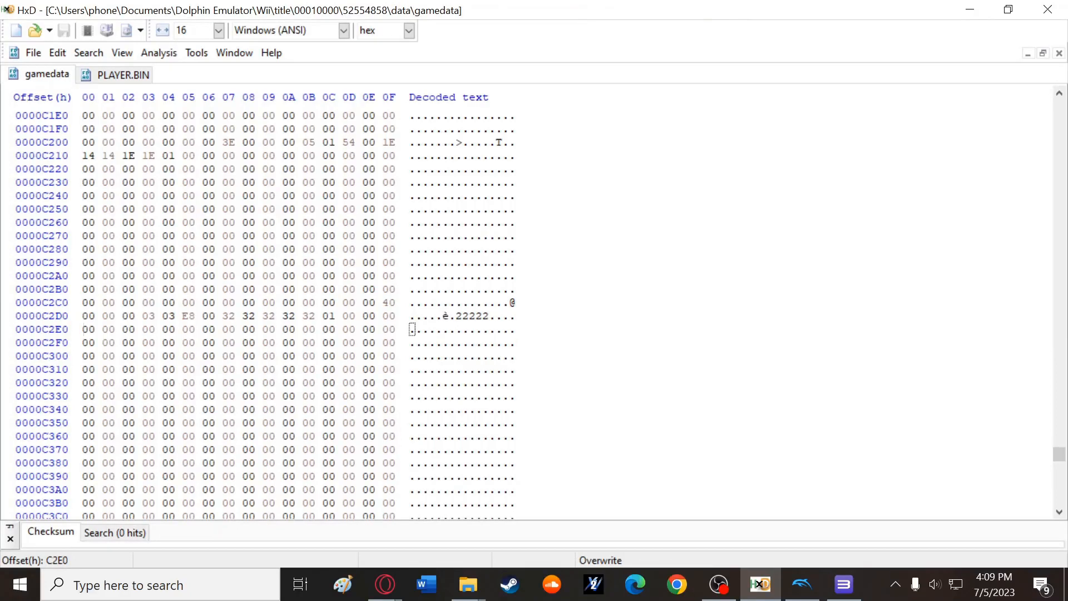
left_click(89, 52)
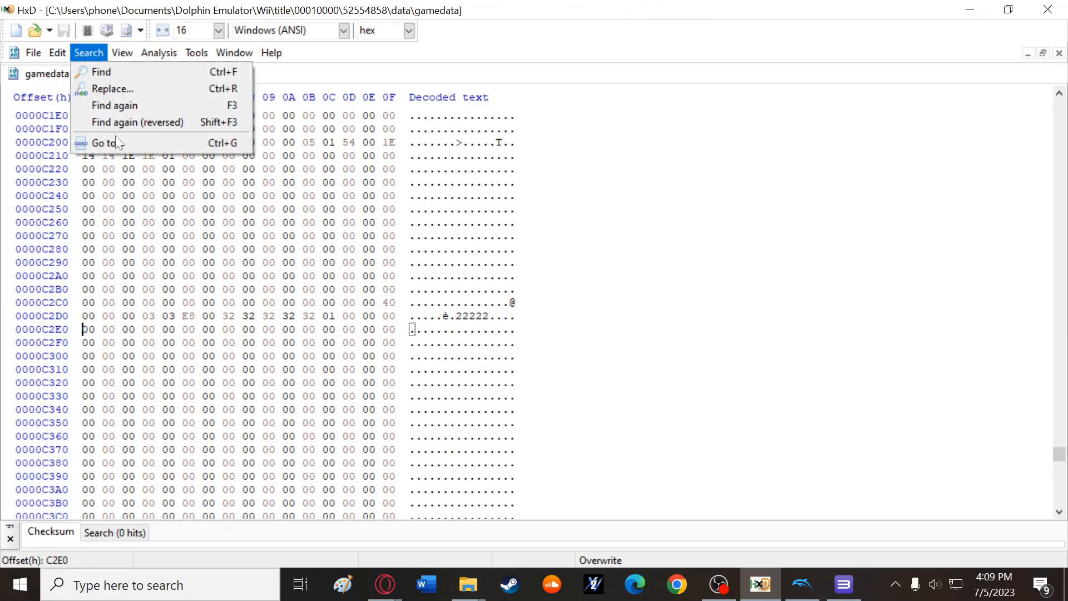
left_click(161, 143)
type("cc")
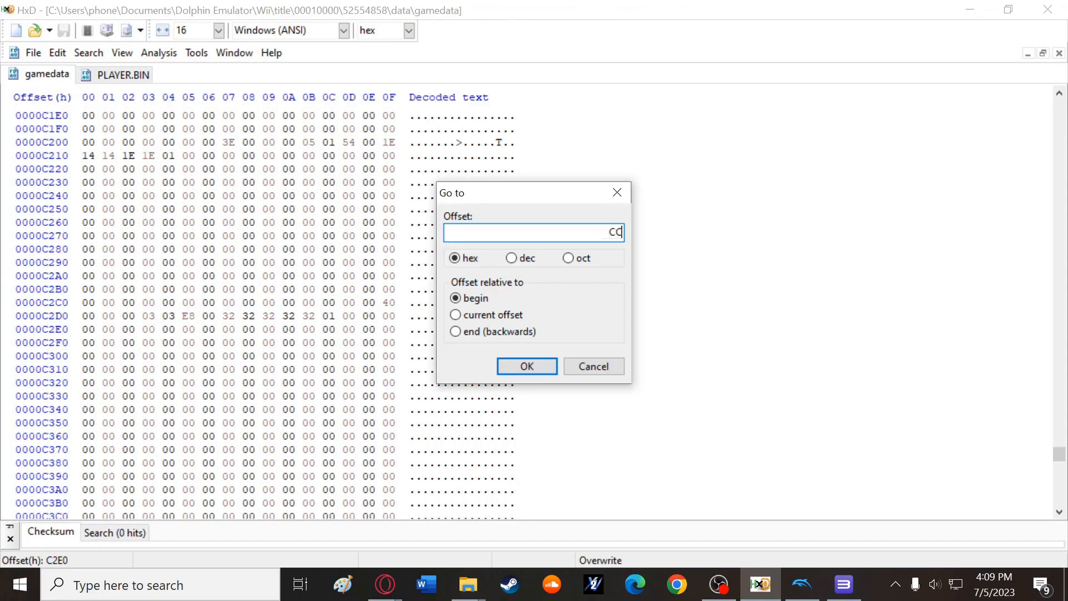
type("f8")
key("Return")
scroll(531, 311, "down", 2)
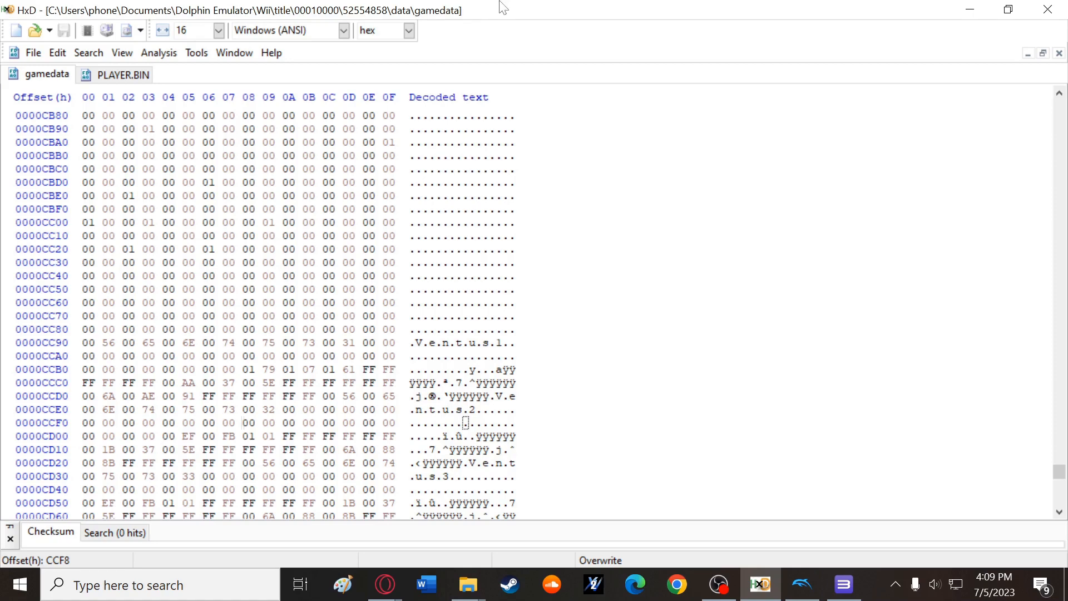
- Select block CCB8-CCDB, hex length 24, in the gamedata file
left_click_drag(500, 2, 565, 0)
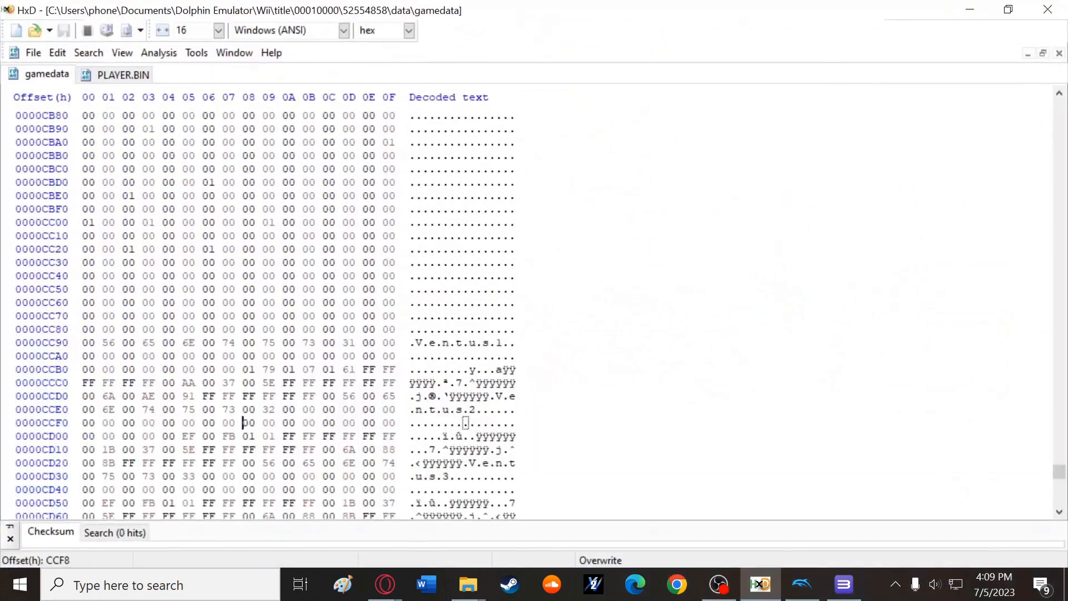
left_click(245, 370)
left_click_drag(243, 369, 316, 396)
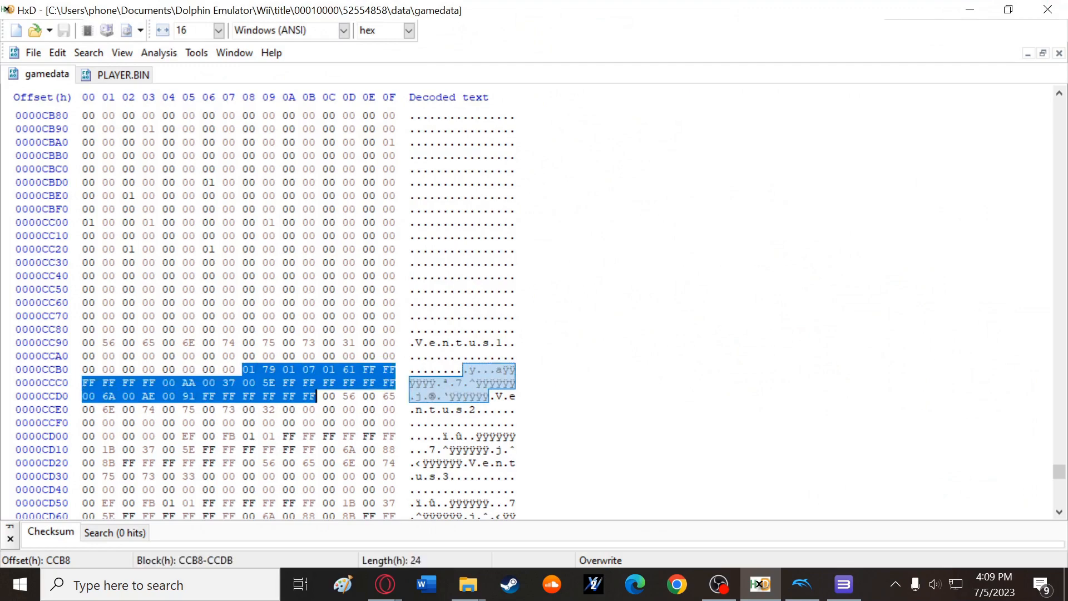
- Copy the generated deck hex string, H6:P8, from the spreadsheet and paste it over the selected block in gamedata in HxD
left_click(969, 9)
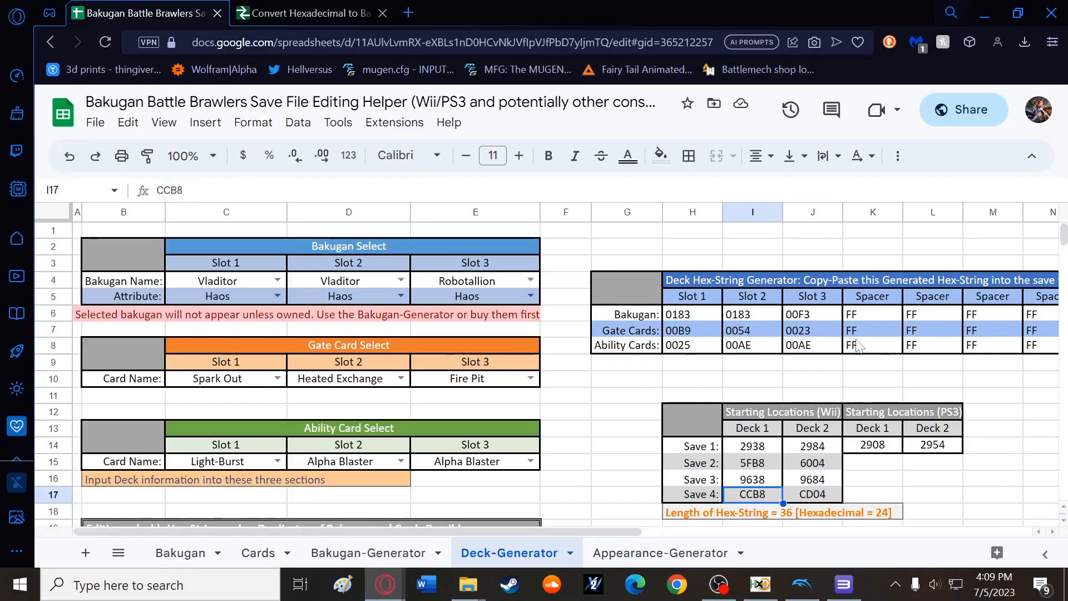
left_click(951, 12)
left_click(943, 132)
left_click_drag(676, 314, 834, 347)
key("ctrl+c")
left_click(760, 583)
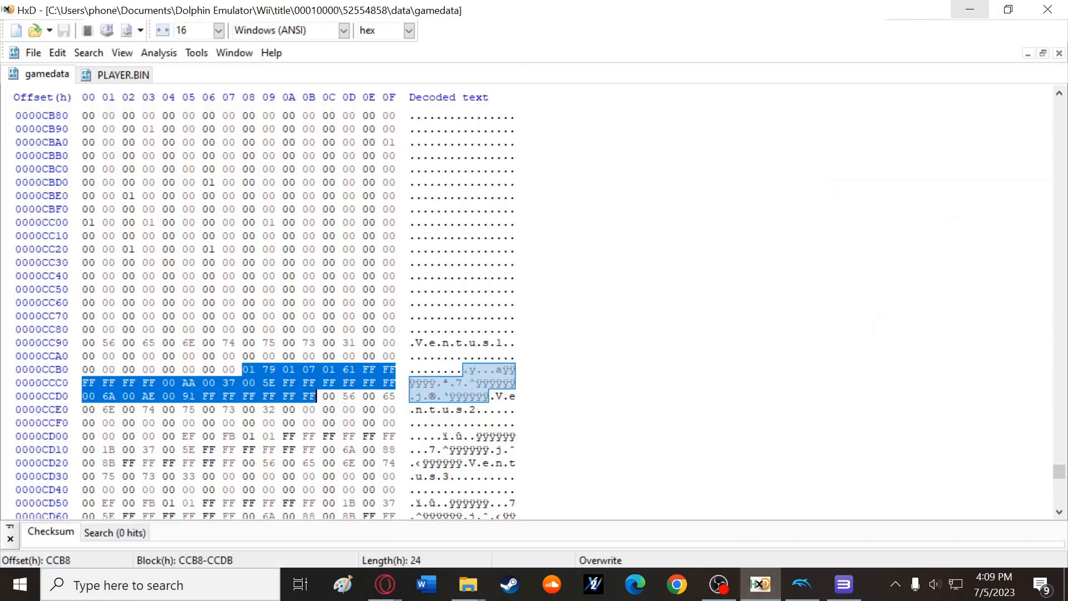
key("ctrl+v")
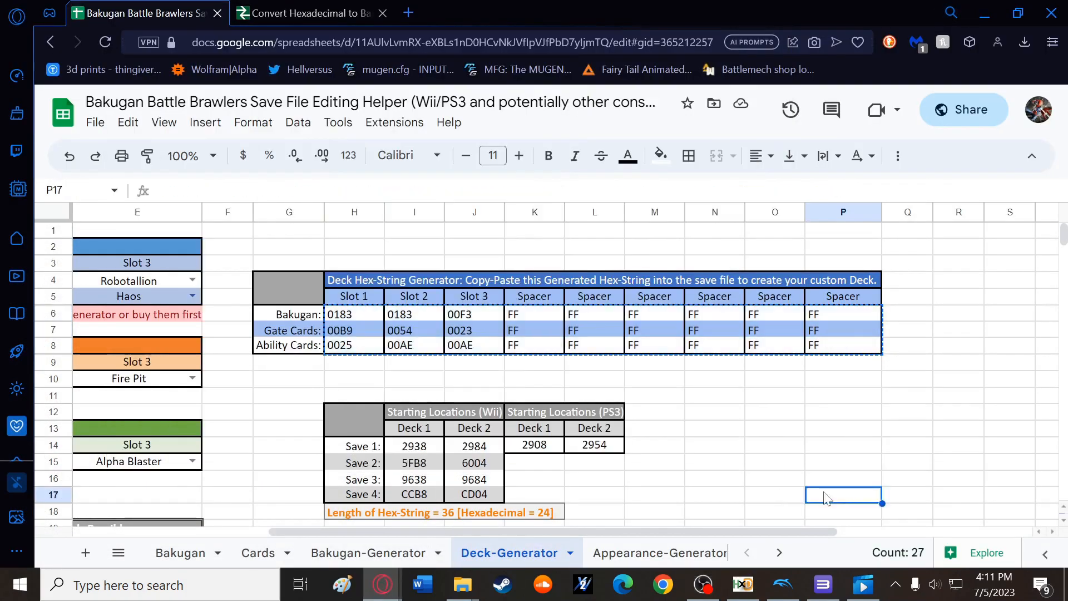
- Look up the PS3 starting location for Deck 1 and go to hex offset 2908 in PLAYER.BIN in HxD
left_click(548, 444)
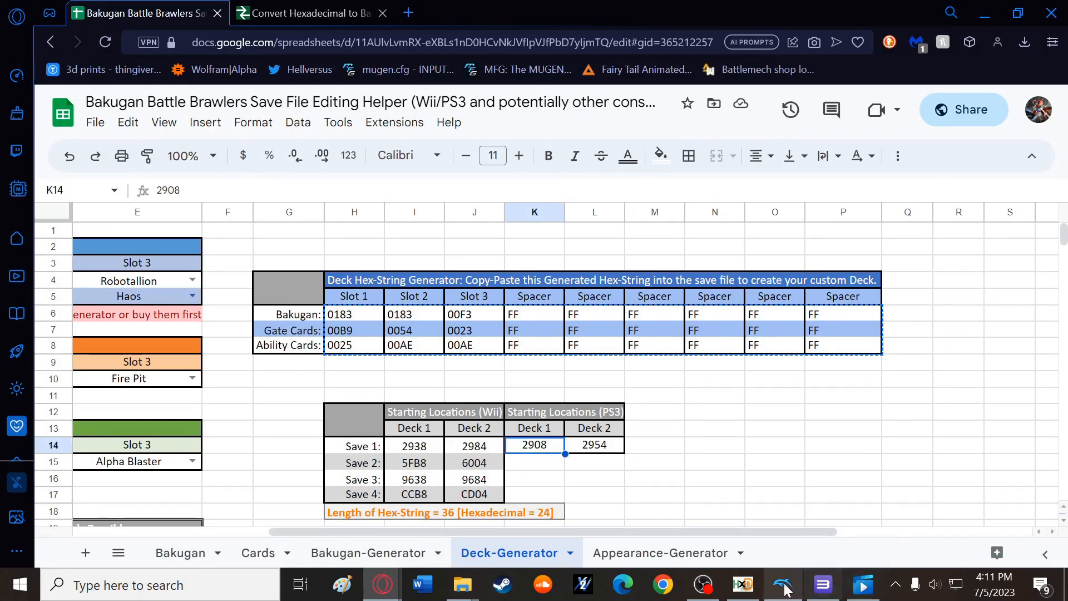
left_click(744, 584)
left_click(127, 77)
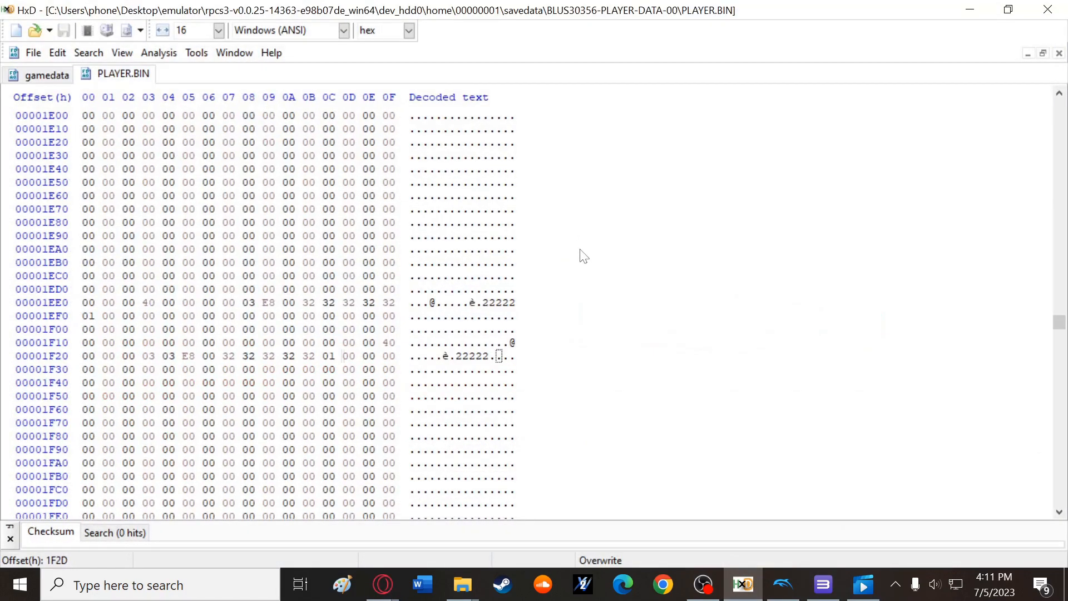
left_click(89, 53)
left_click(168, 136)
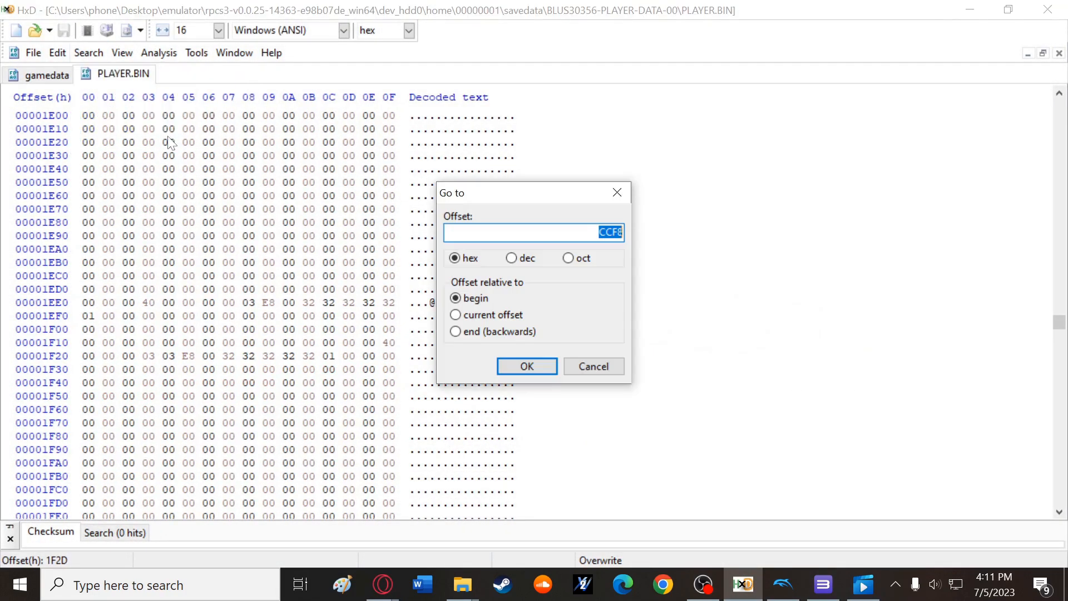
type("2908")
key("Return")
scroll(262, 306, "down", 3)
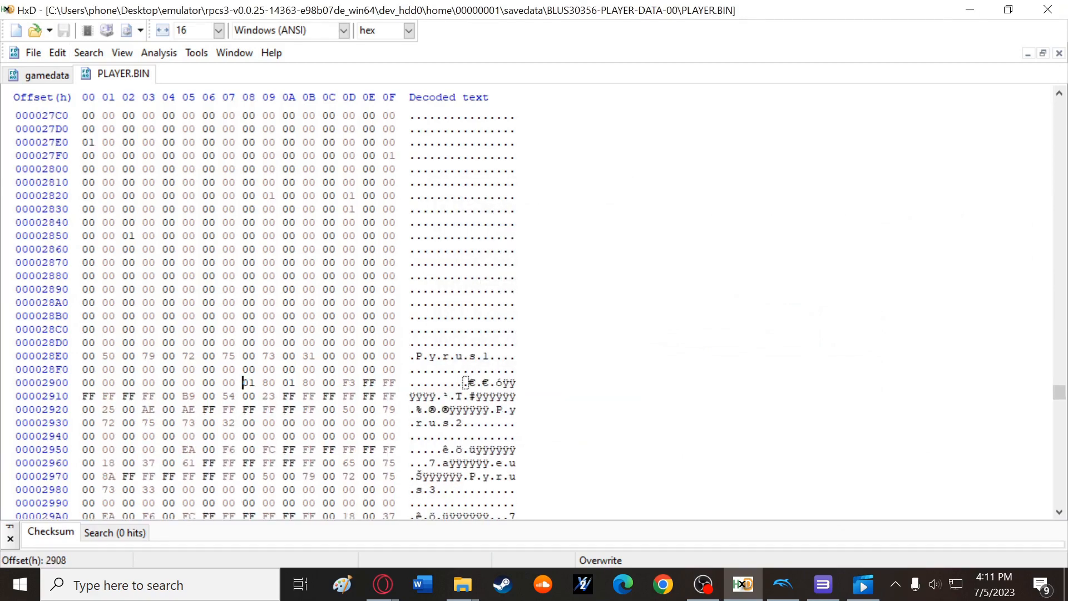
- Overwrite block 2908-292B in PLAYER.BIN with the copied deck hex string and save the file
left_click_drag(243, 382, 316, 409)
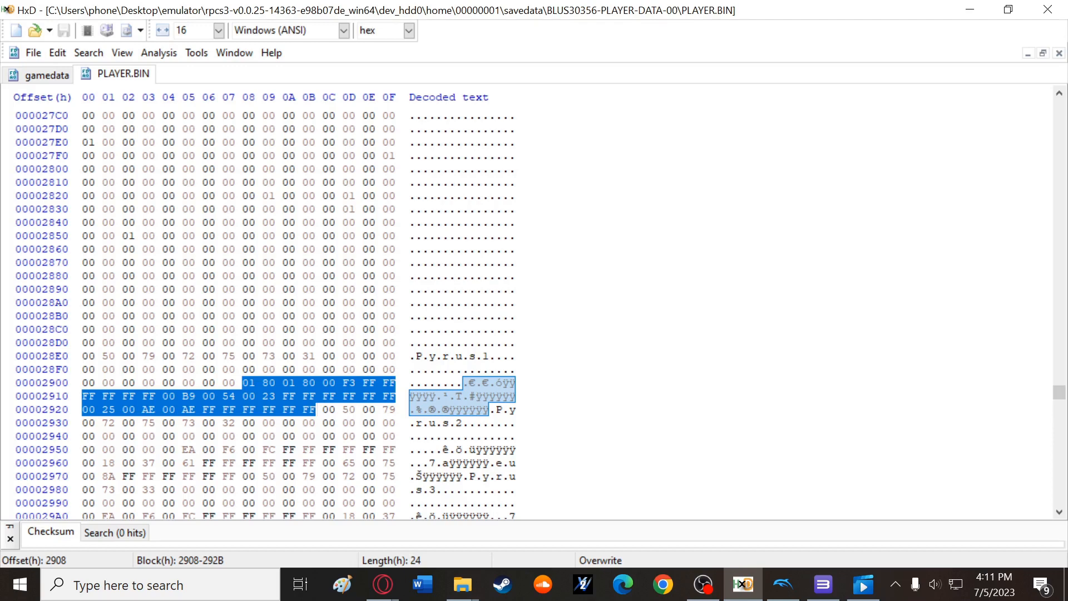
key("ctrl+v")
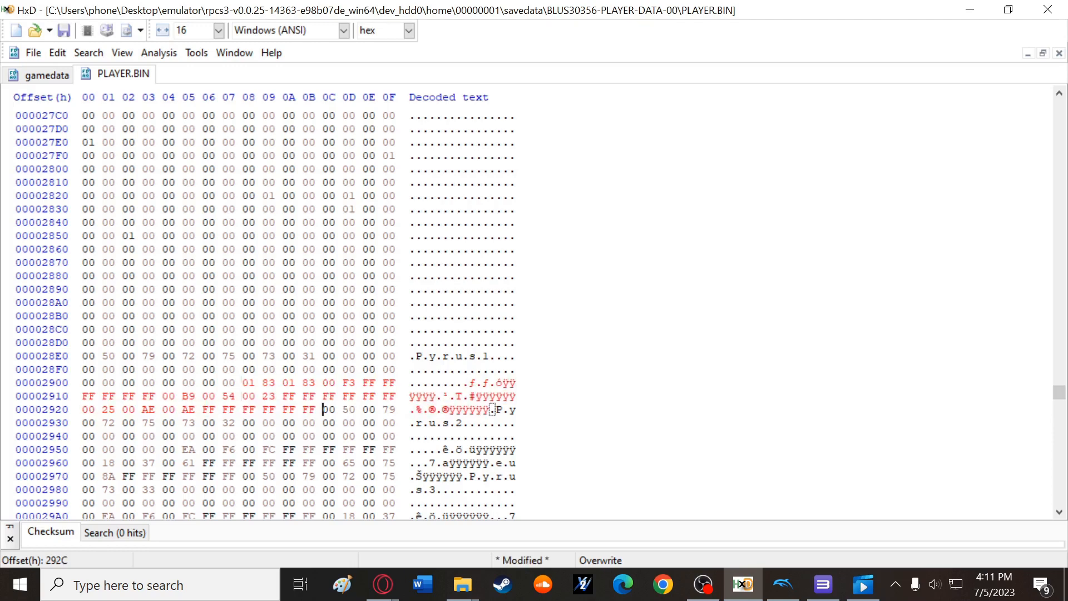
left_click(65, 30)
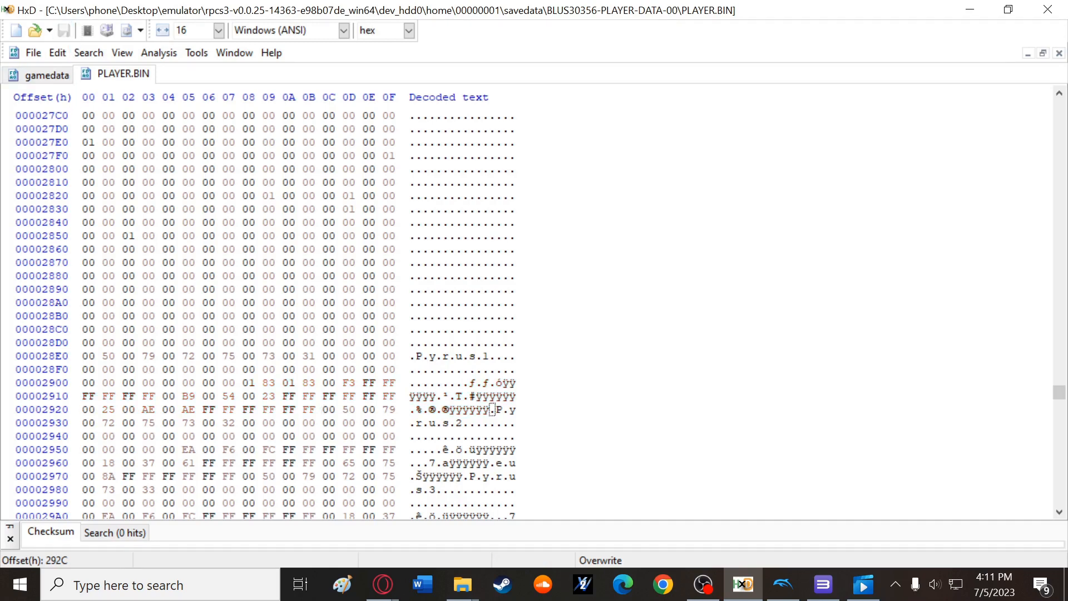
- Check the length of the pasted deck block in PLAYER.BIN against the hex-string length note in the spreadsheet
left_click_drag(320, 410, 245, 383)
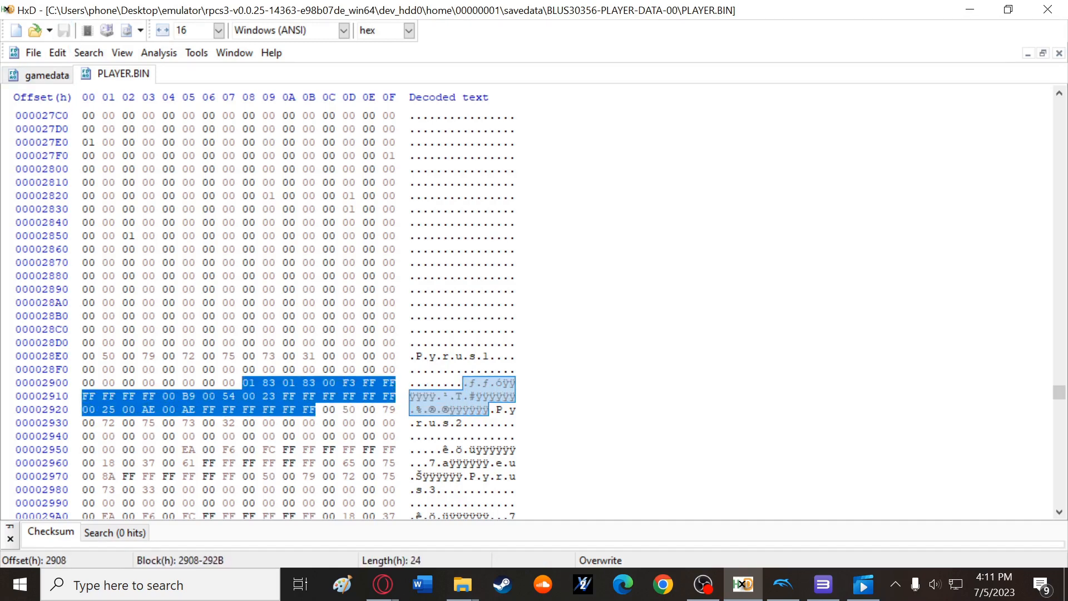
left_click(966, 10)
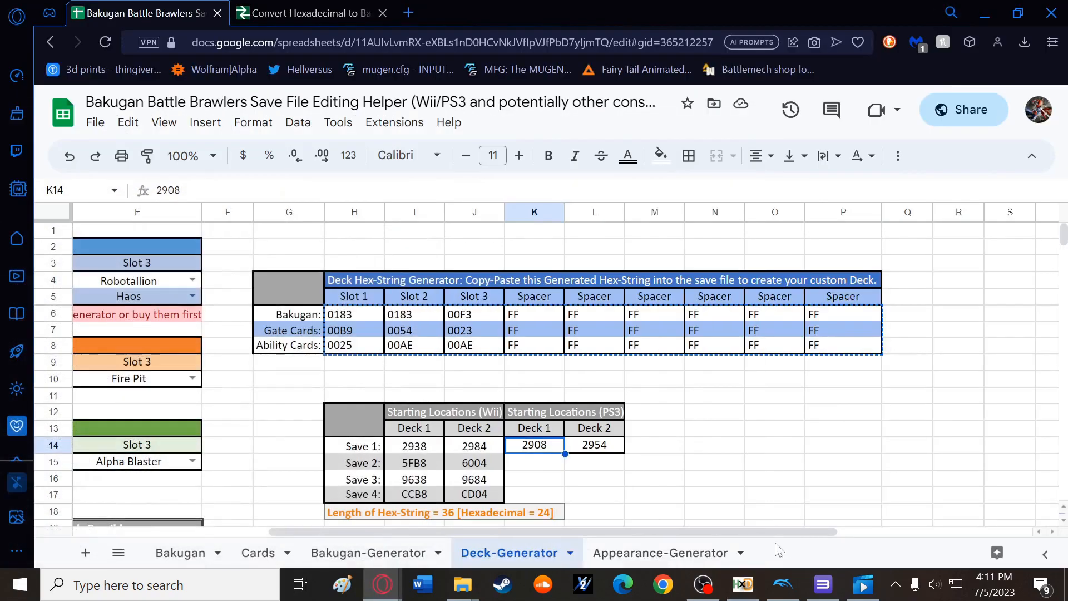
left_click(484, 514)
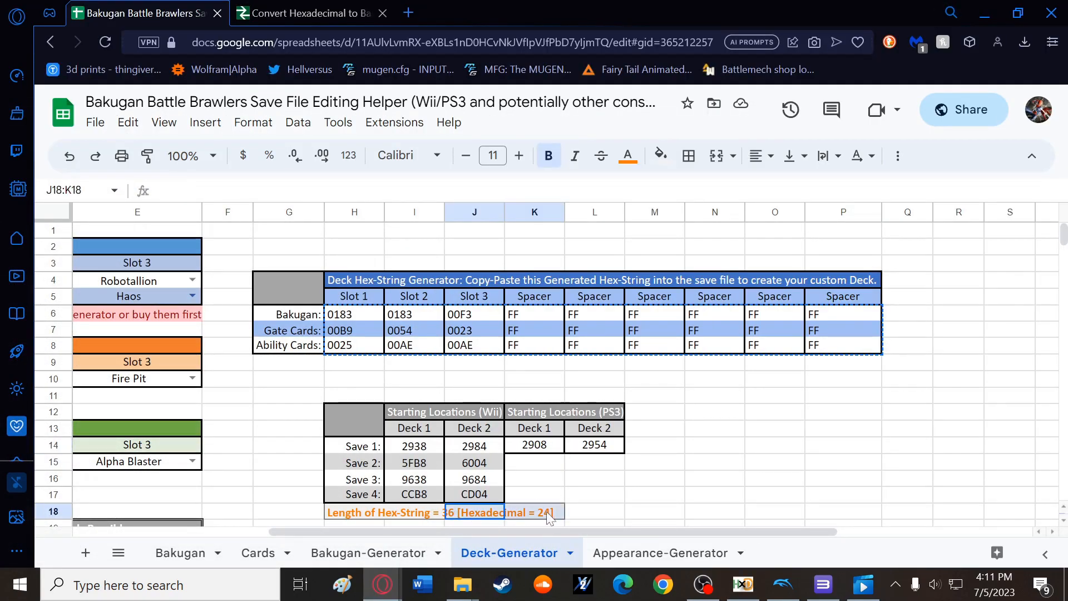
left_click(646, 496)
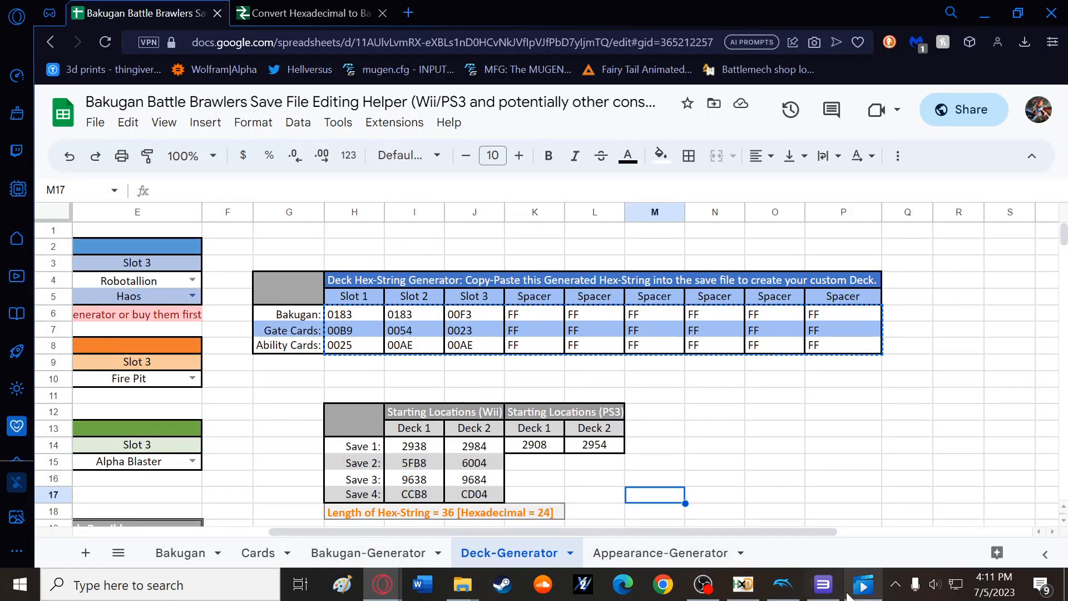
- Open the Appearance-Generator sheet and copy the generated appearance hex string in C10:K14
left_click(610, 554)
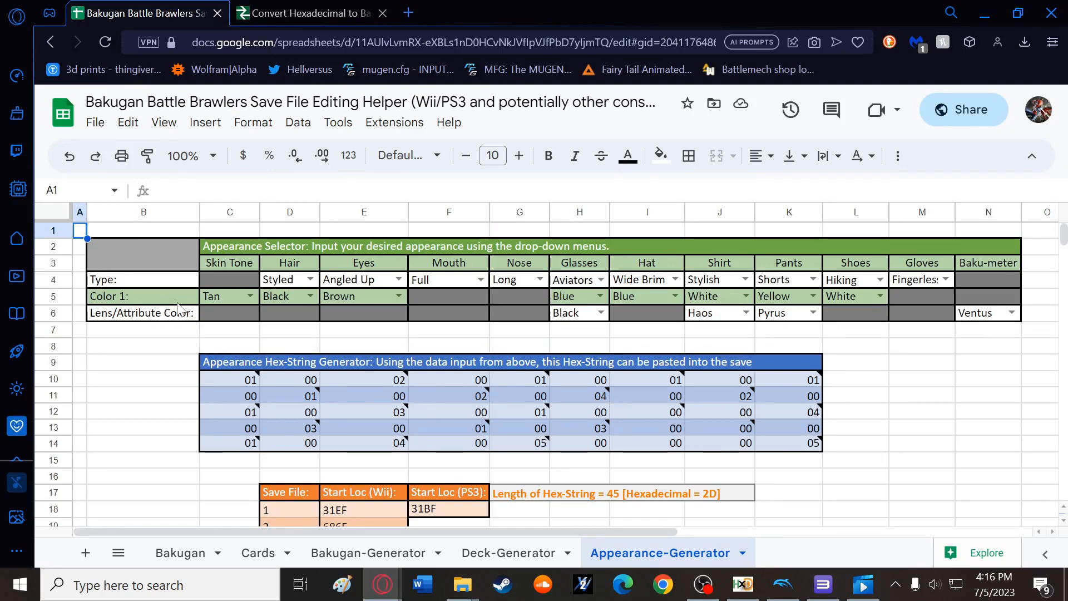
left_click(248, 295)
left_click(336, 297)
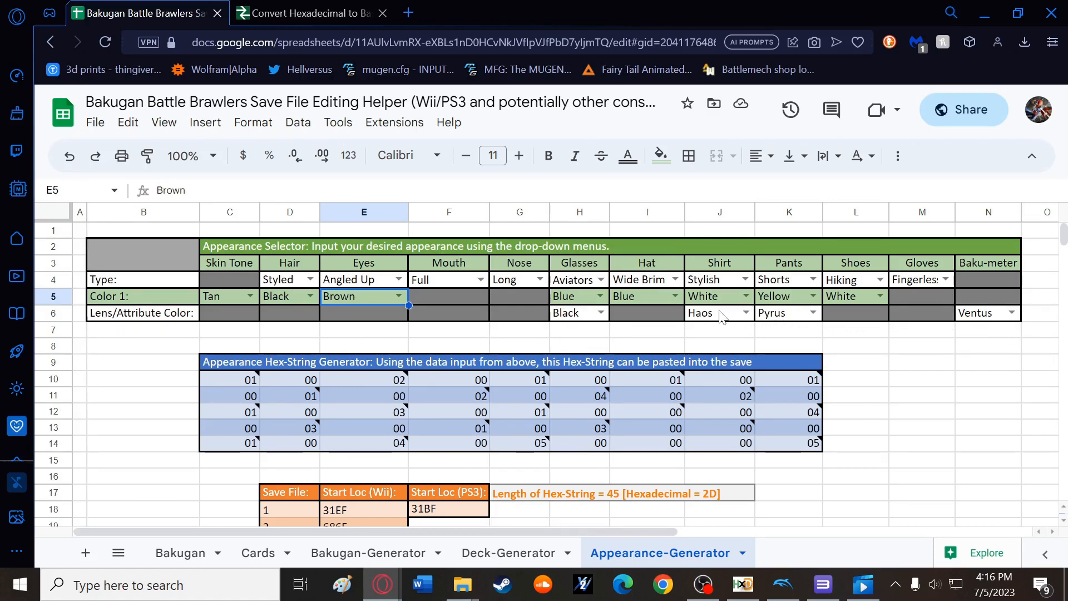
scroll(234, 384, "down", 2)
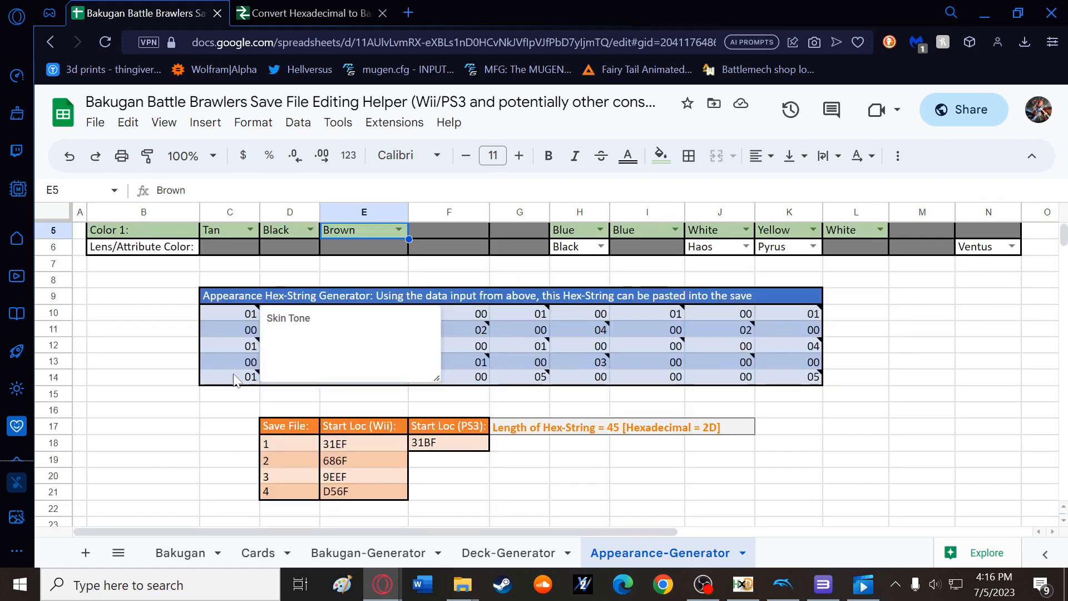
left_click_drag(228, 314, 795, 384)
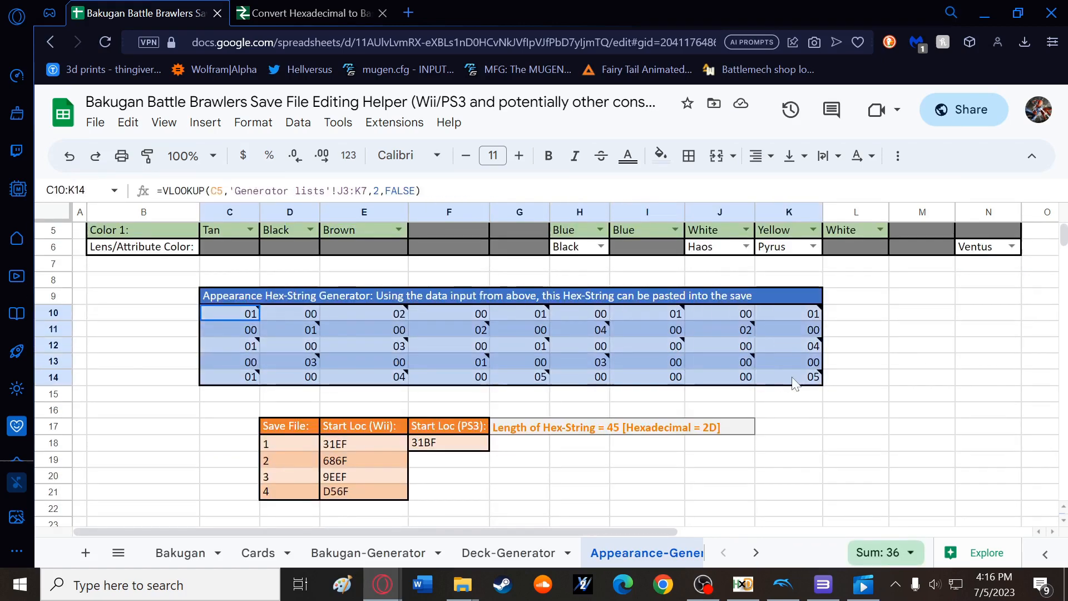
key("ctrl+c")
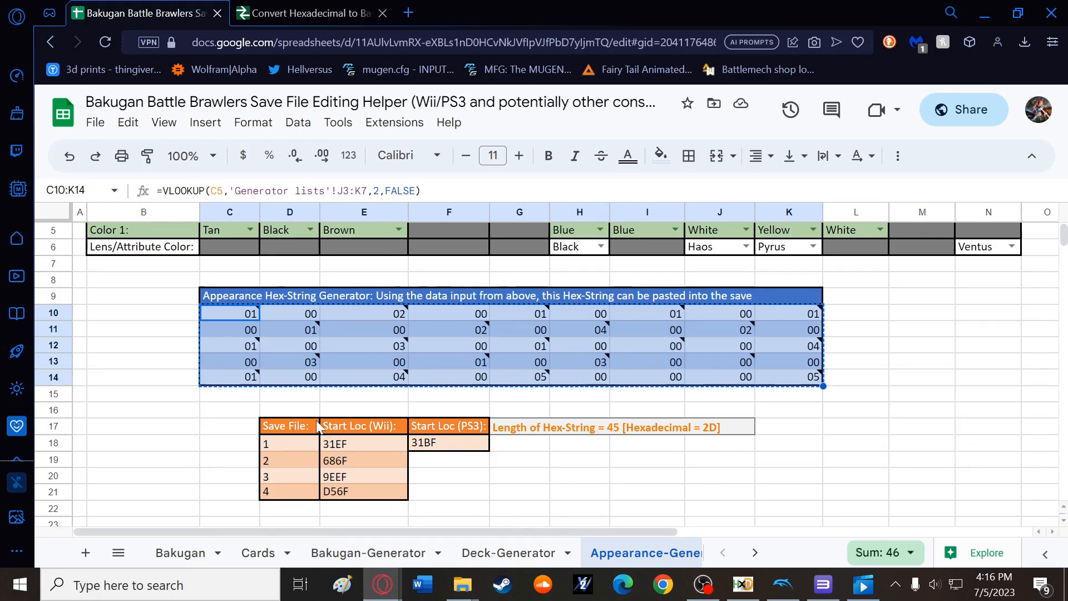
- Look up the Wii appearance start location for save file 4 and go to hex offset D56F in gamedata in HxD
scroll(334, 450, "down", 3)
left_click(277, 345)
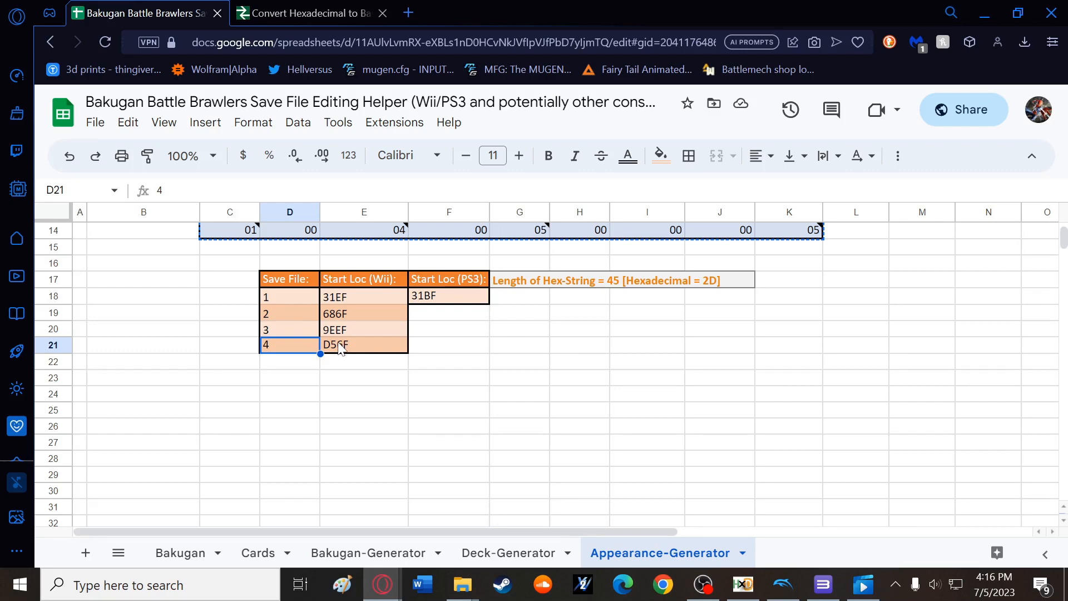
left_click(742, 584)
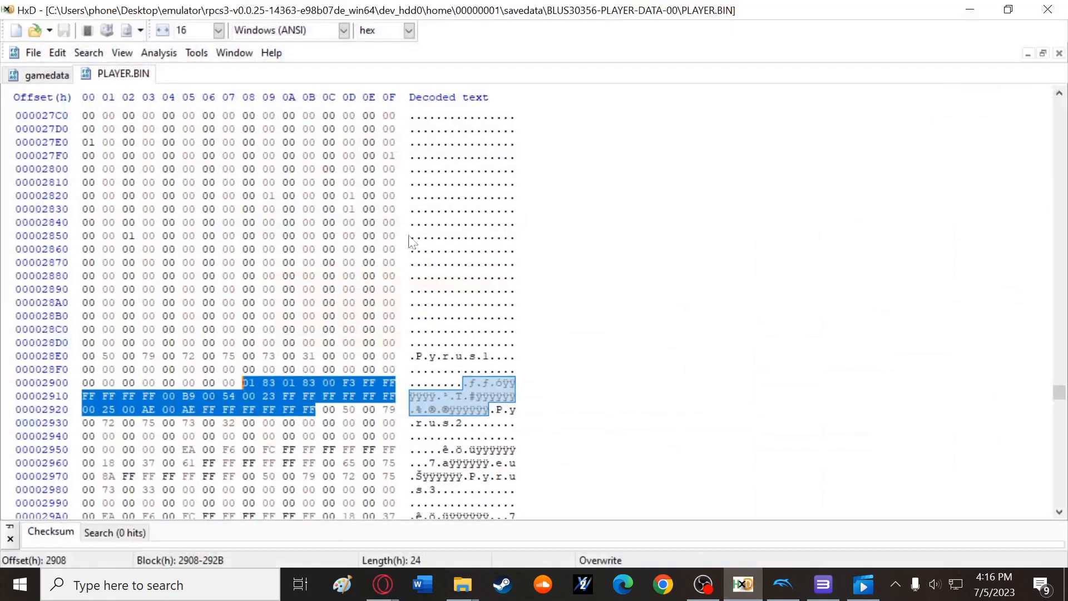
left_click(45, 75)
left_click(82, 51)
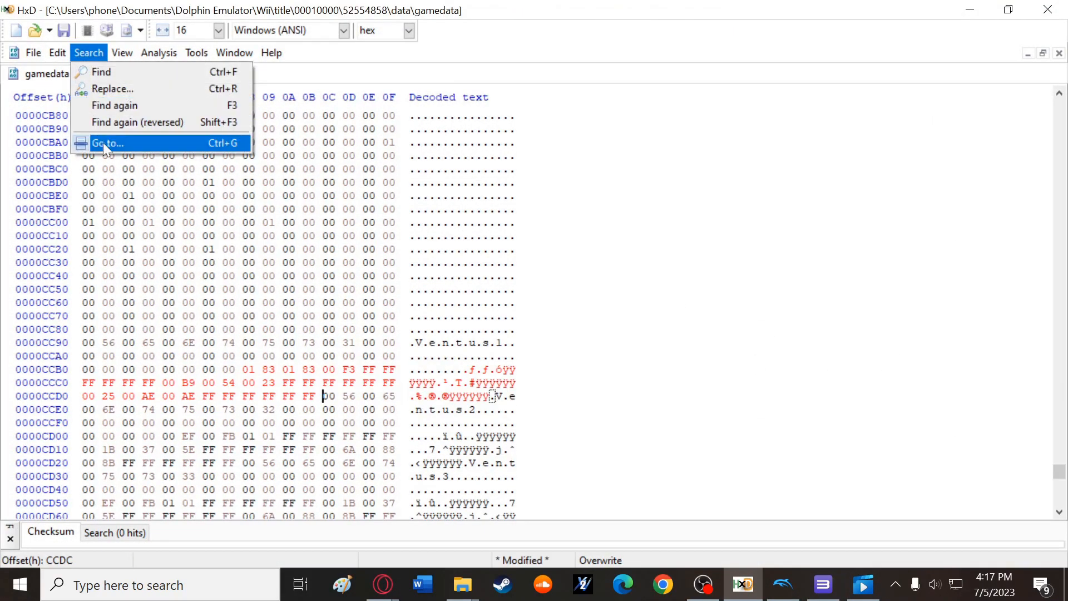
left_click(103, 142)
type("D56F")
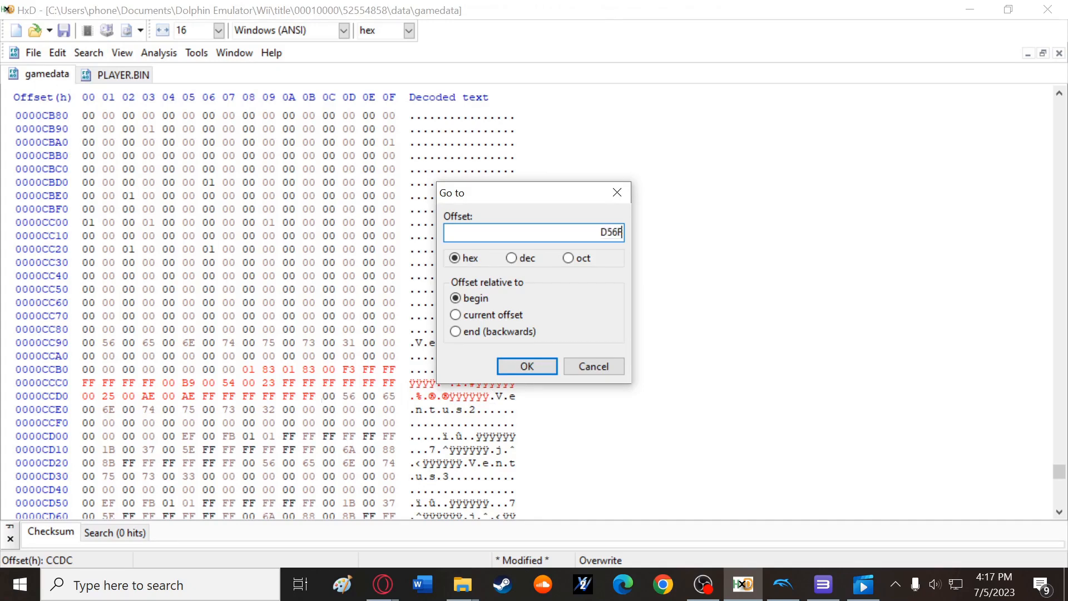
key("Return")
scroll(261, 306, "down", 6)
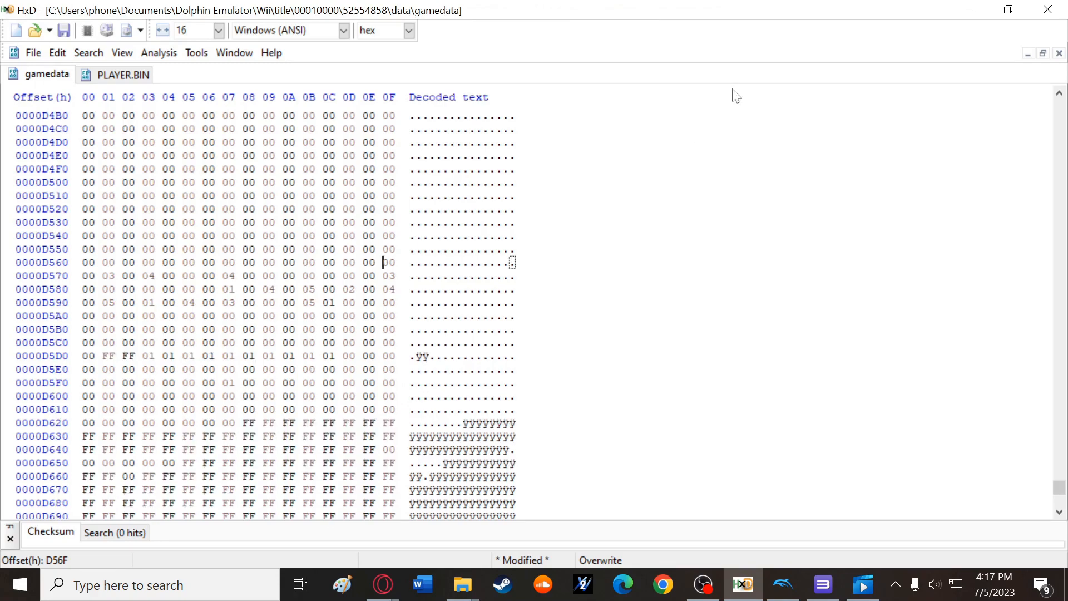
- Check the appearance string's length, overwrite block D56F-D59B in gamedata with the copied string, and save the file
left_click(970, 10)
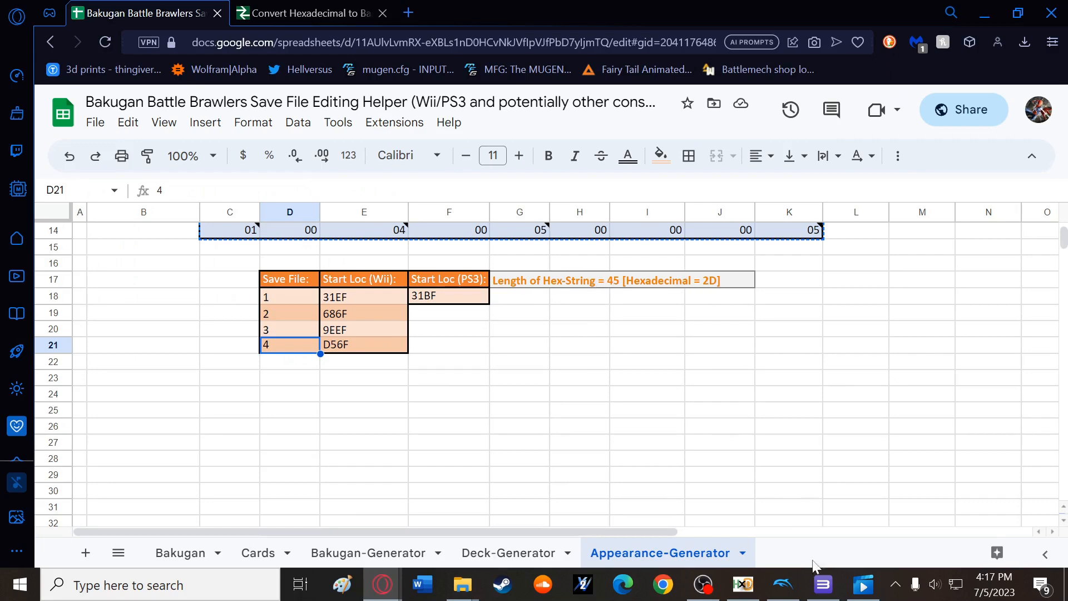
left_click(736, 591)
left_click_drag(384, 263, 315, 303)
key("ctrl+v")
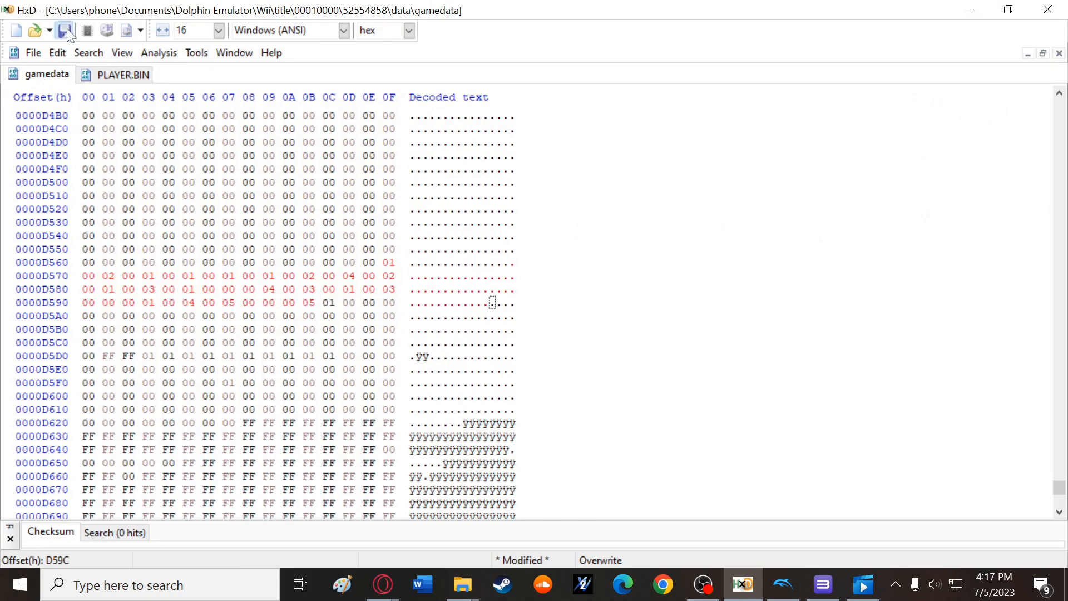
left_click(67, 28)
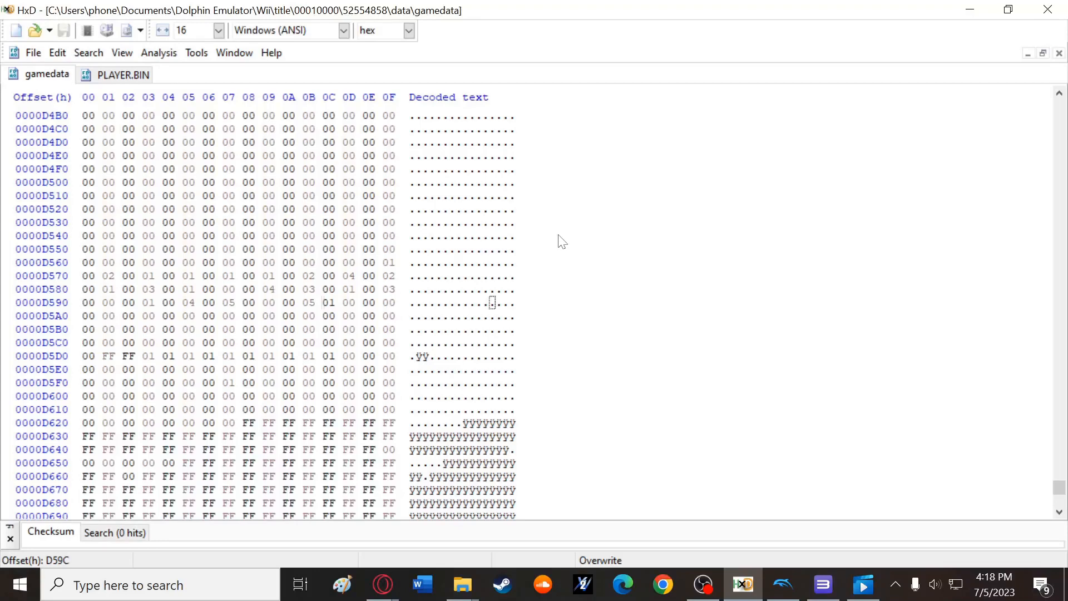
- Bring up PLAYER.BIN, then look up the PS3 appearance start location in the spreadsheet
left_click(117, 74)
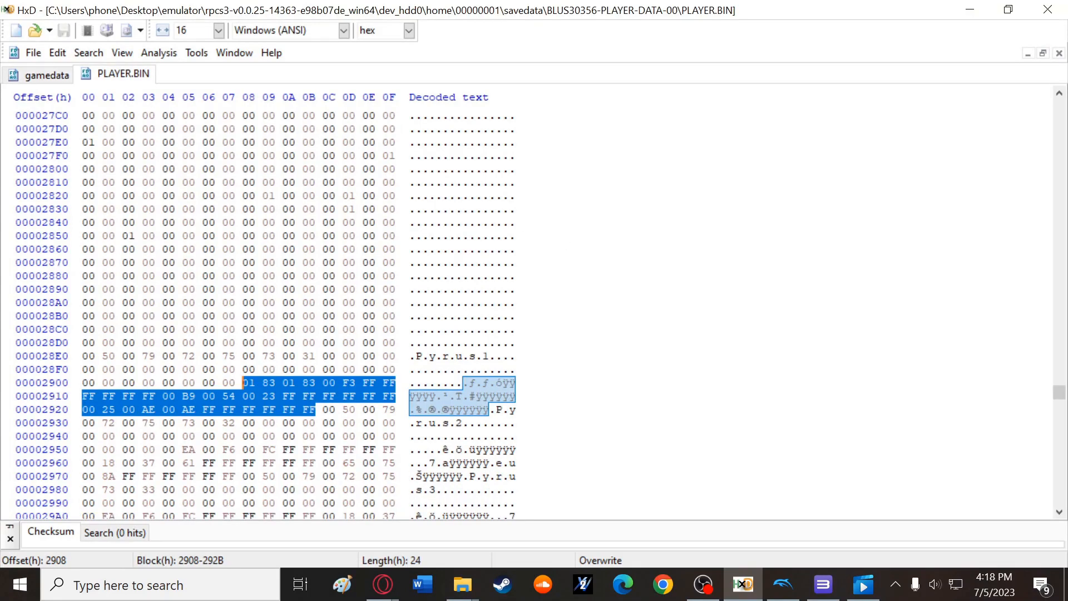
left_click(382, 584)
left_click(806, 515)
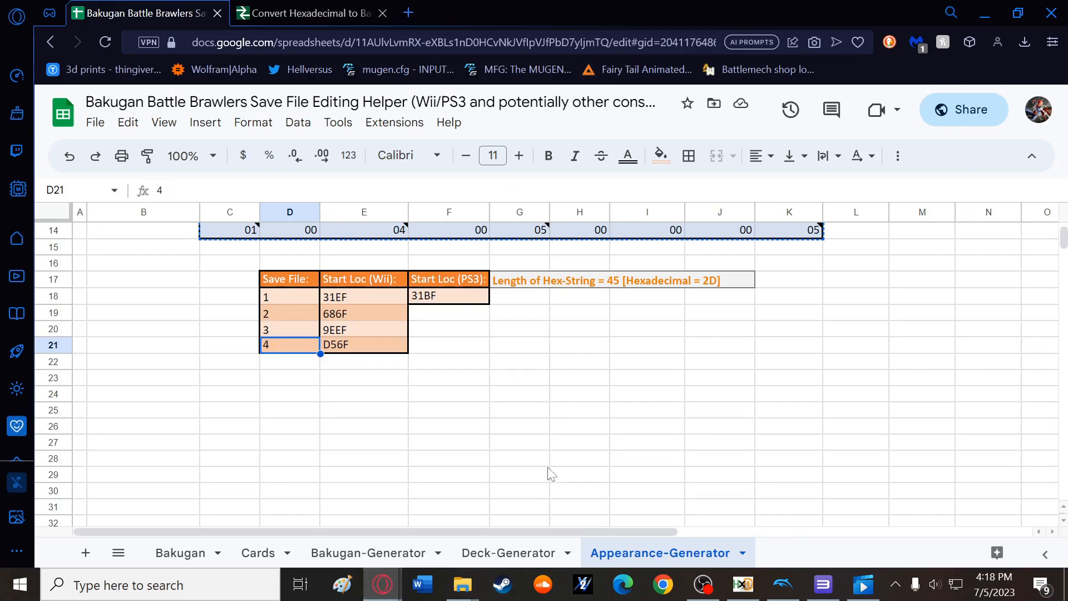
left_click(473, 293)
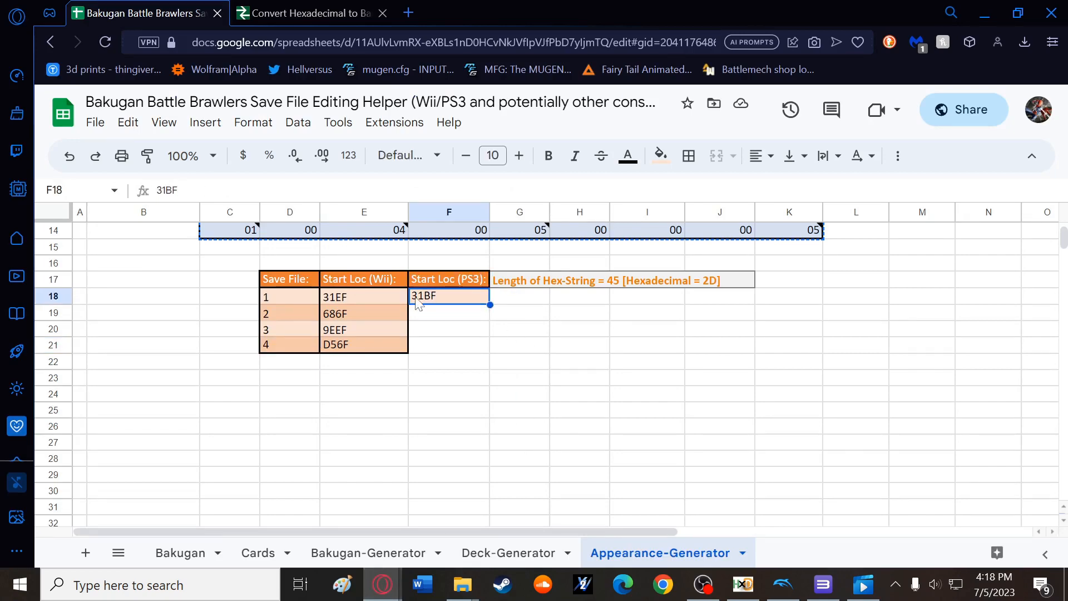
- Go to hex offset 31BF in PLAYER.BIN in HxD and select block 31BF-31EB, hex length 2D
left_click(742, 584)
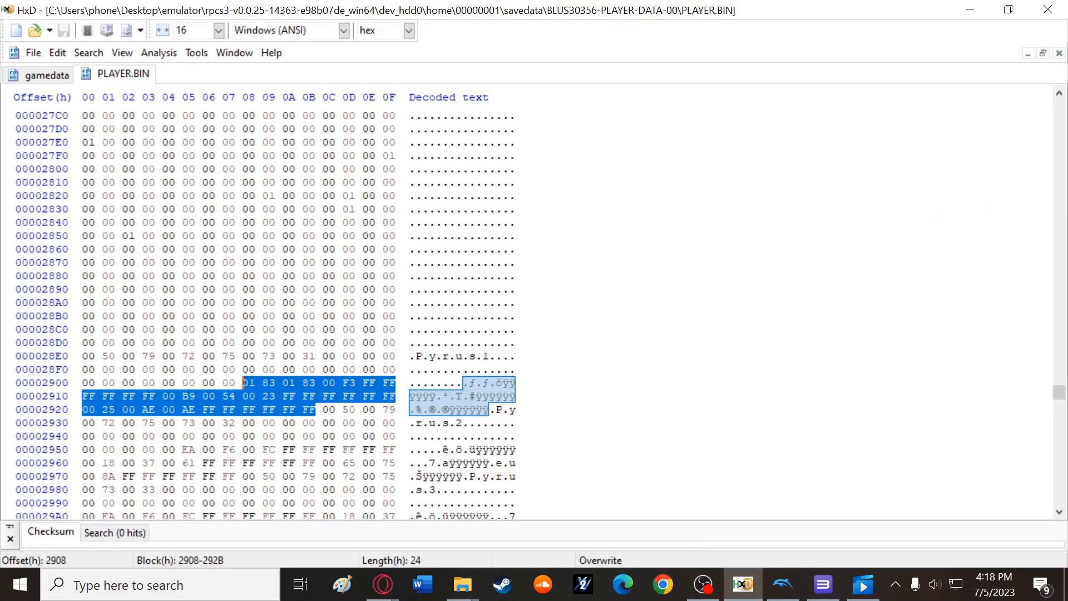
left_click(88, 52)
left_click(133, 143)
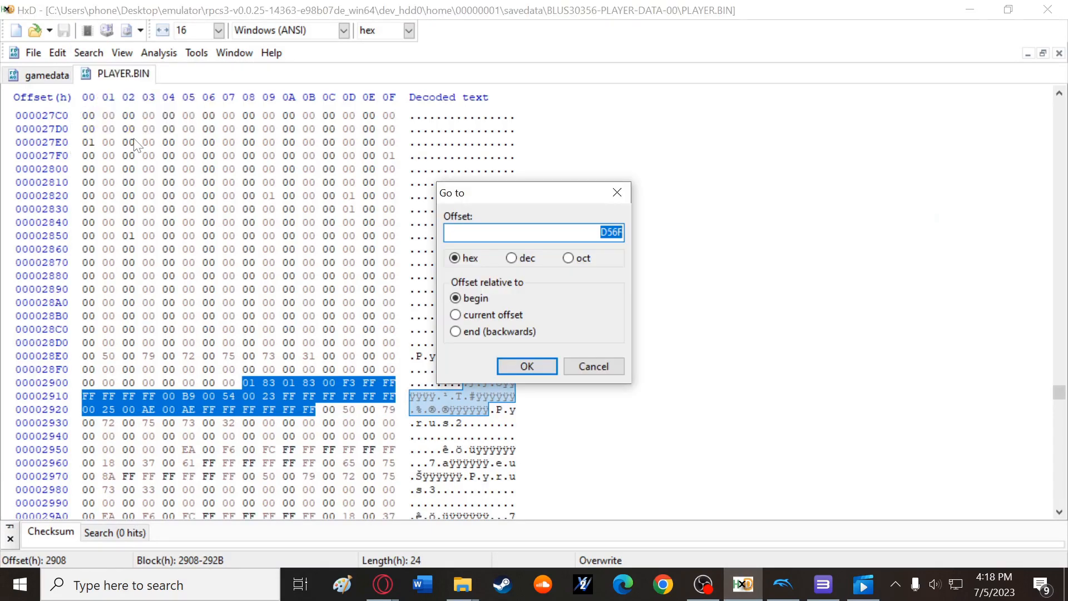
type("31BF")
key("Return")
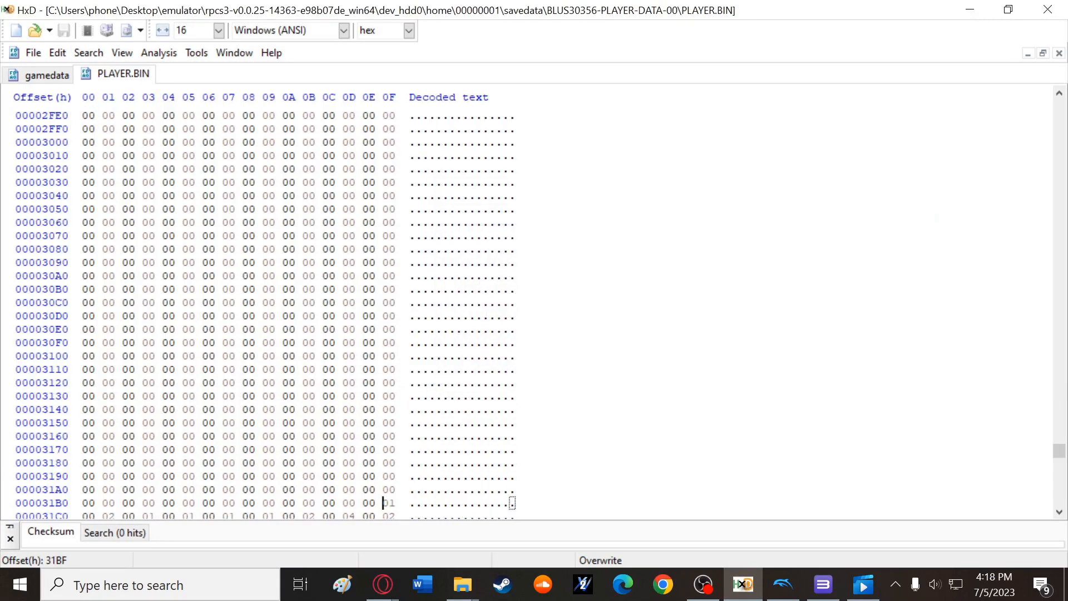
scroll(256, 306, "down", 3)
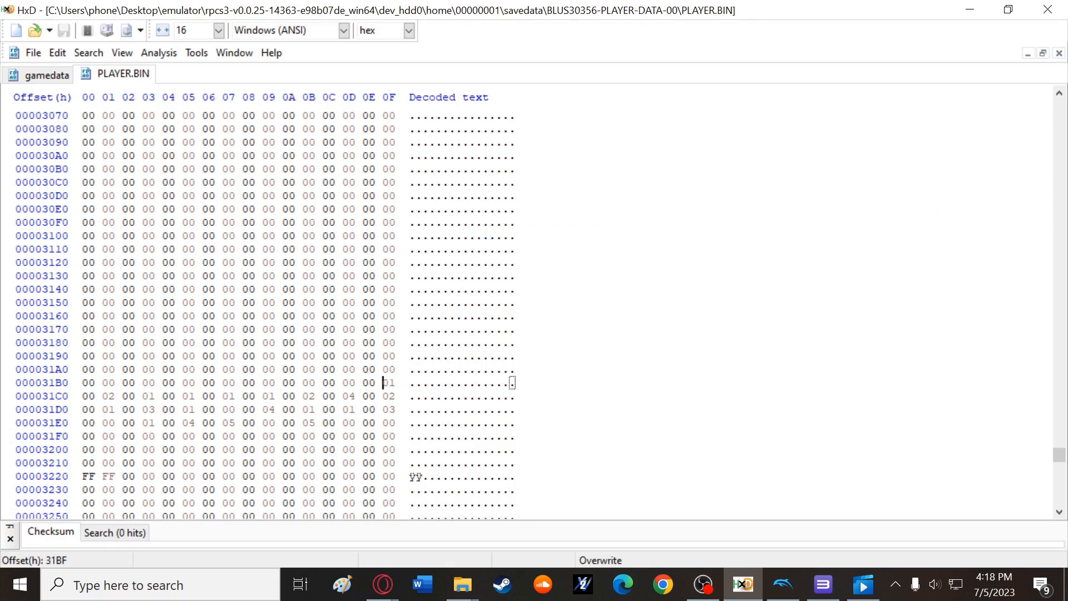
left_click_drag(385, 383, 316, 423)
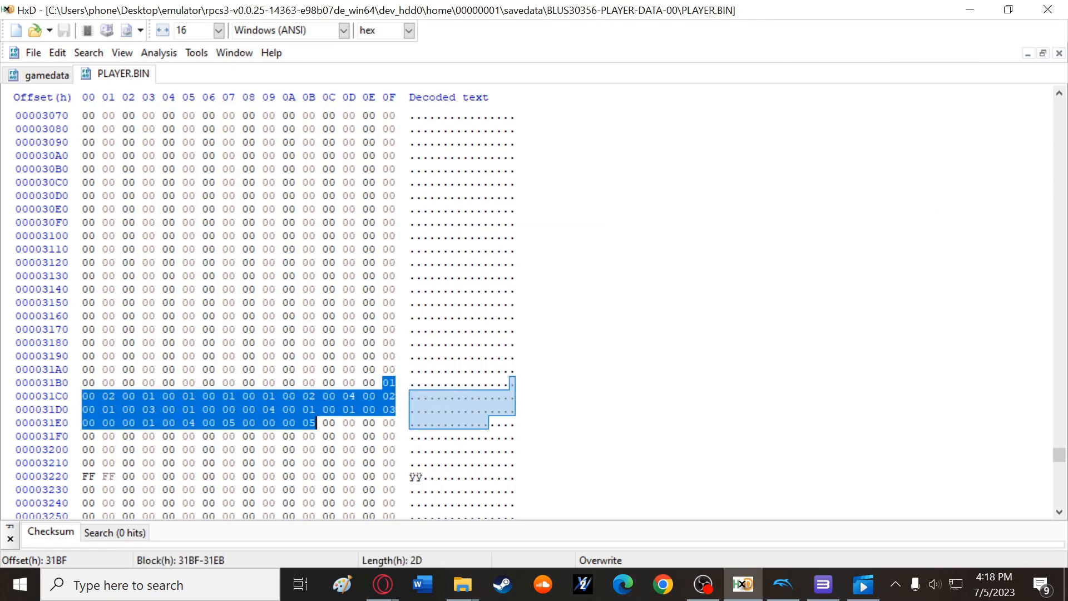
- Overwrite block 31BF-31EB in PLAYER.BIN with the copied appearance string, save the file, and minimize HxD
key("ctrl+v")
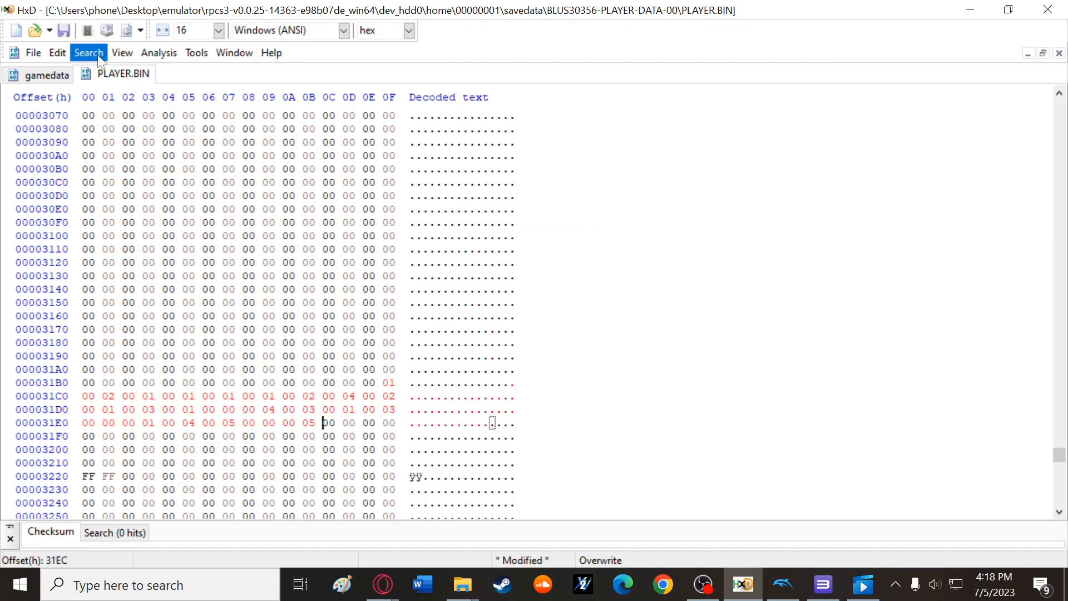
left_click(64, 32)
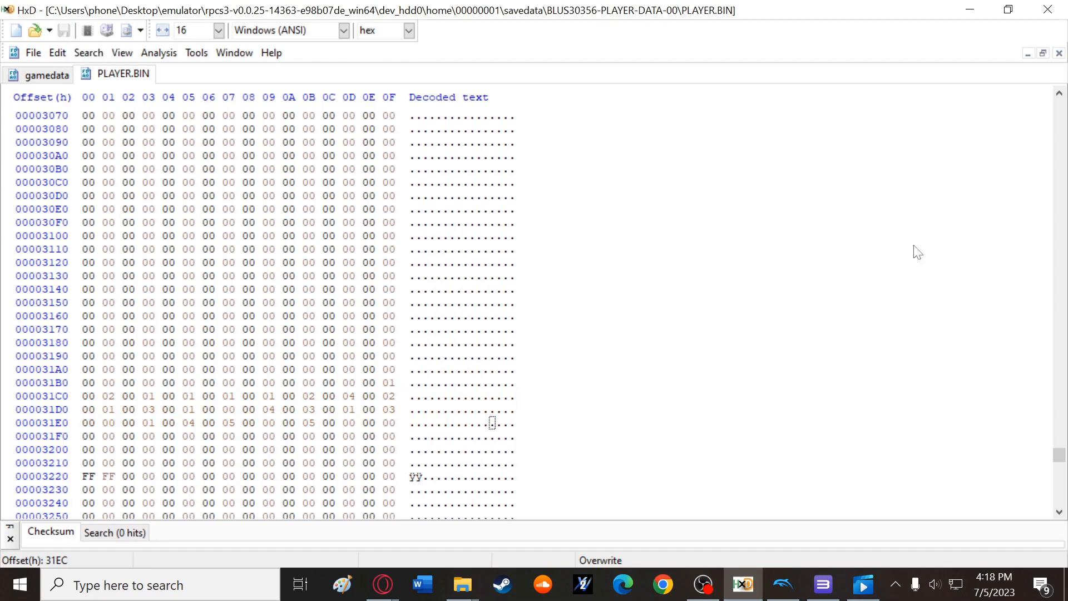
left_click(962, 7)
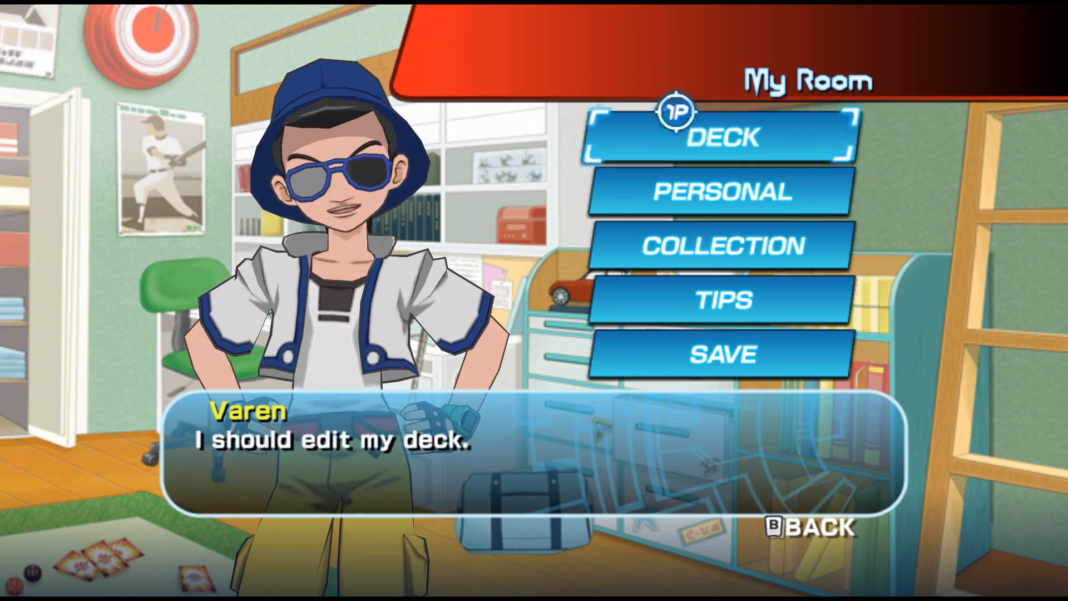
- Check deck 1 in the Wii game's My Room and the Bakugan available for selection in the PS3 battle
left_click(628, 150)
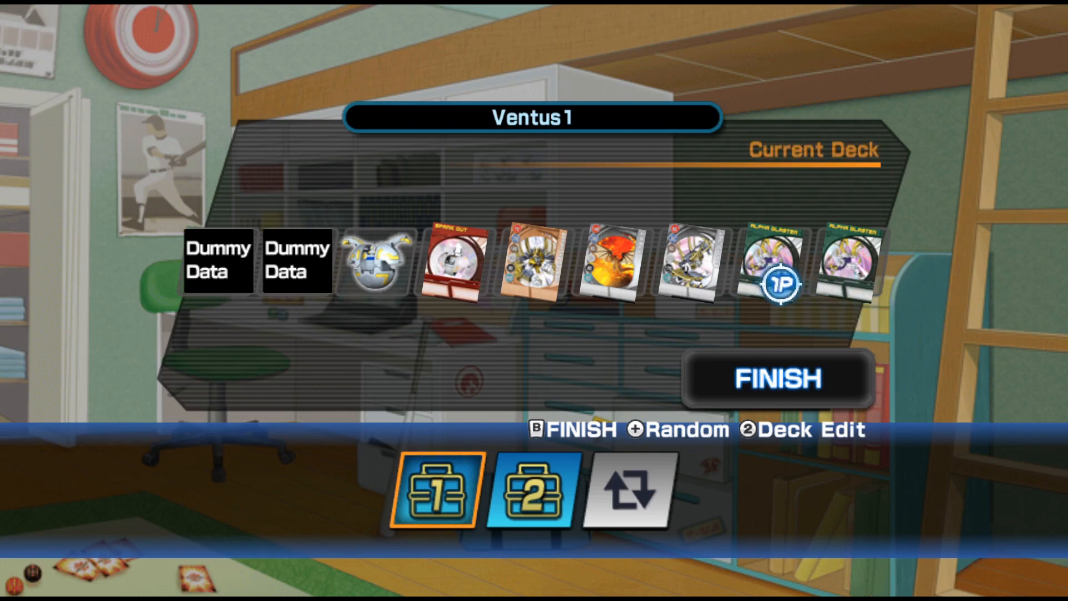
left_click(409, 464)
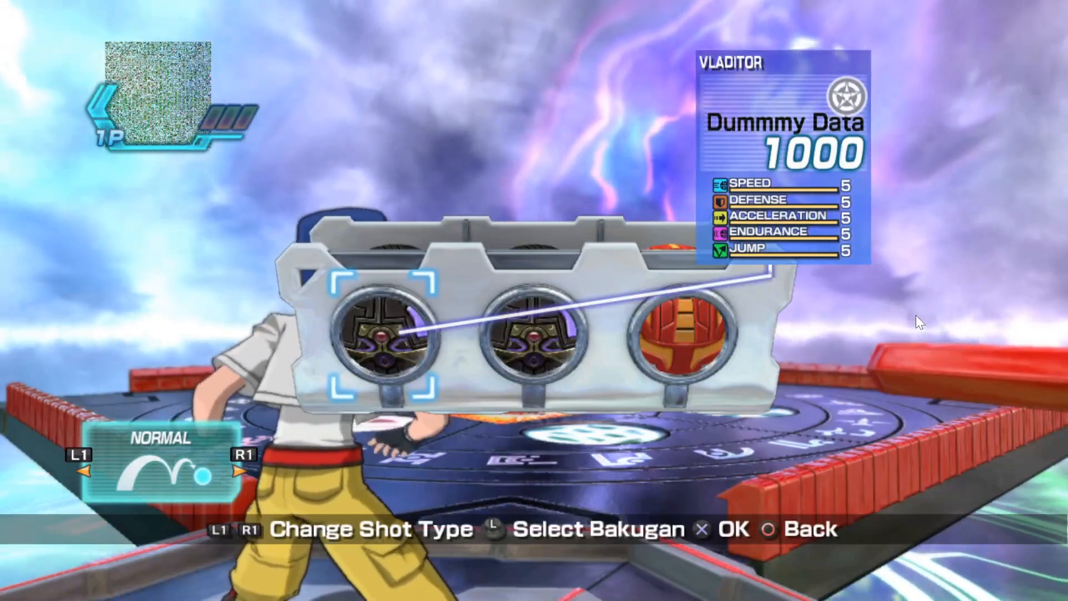
key("Right")
key("Left")
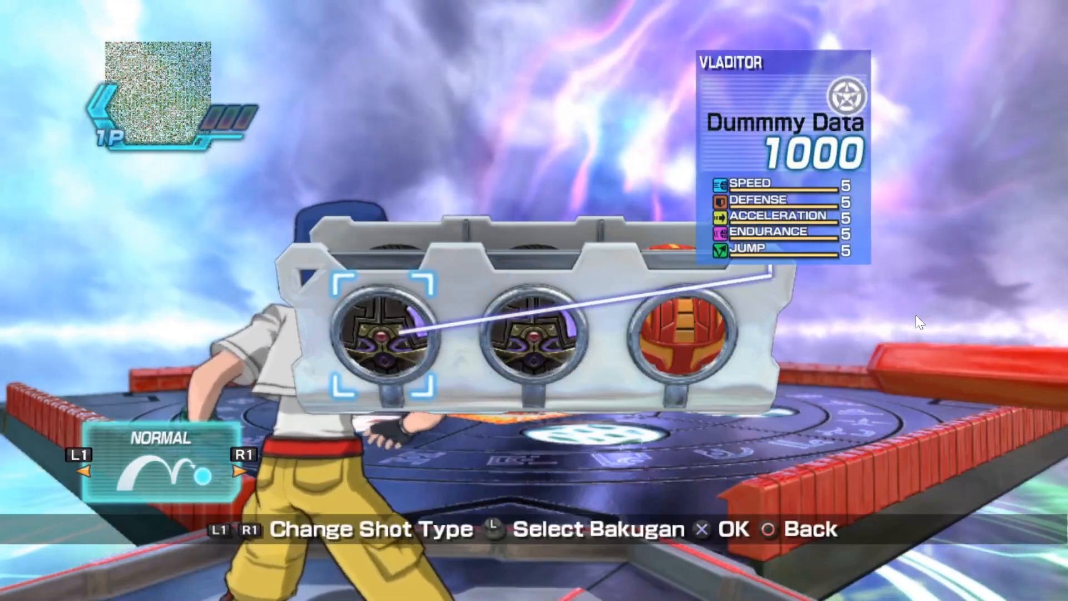
key("Right")
key("Left")
key("Right")
key("Right")
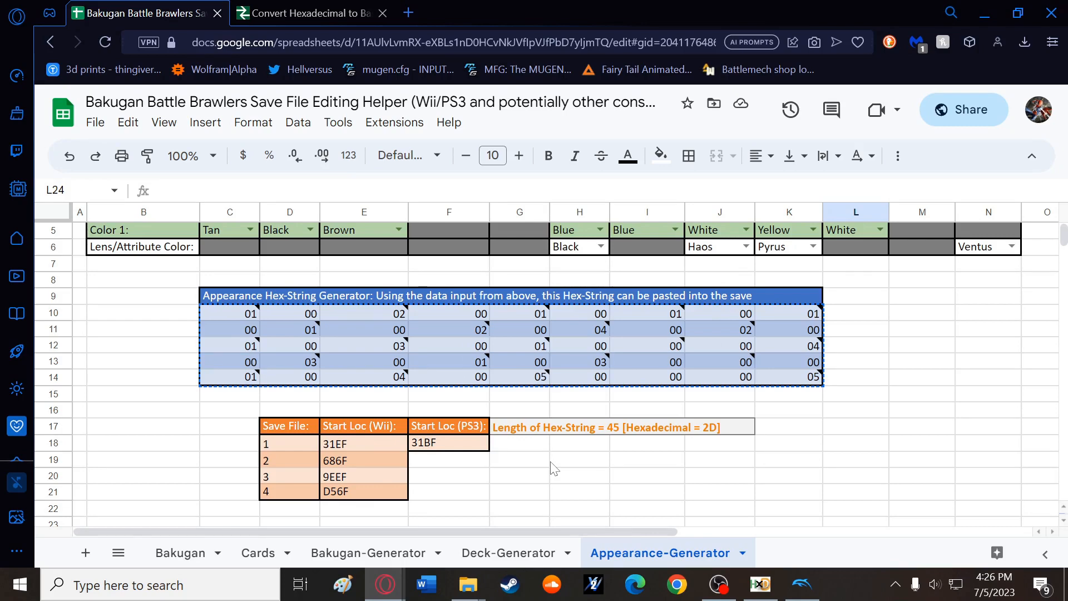
- Switch to the save editing spreadsheet and review the Wii and PS3 appearance start locations for save file 1
left_click(482, 466)
left_click(466, 444)
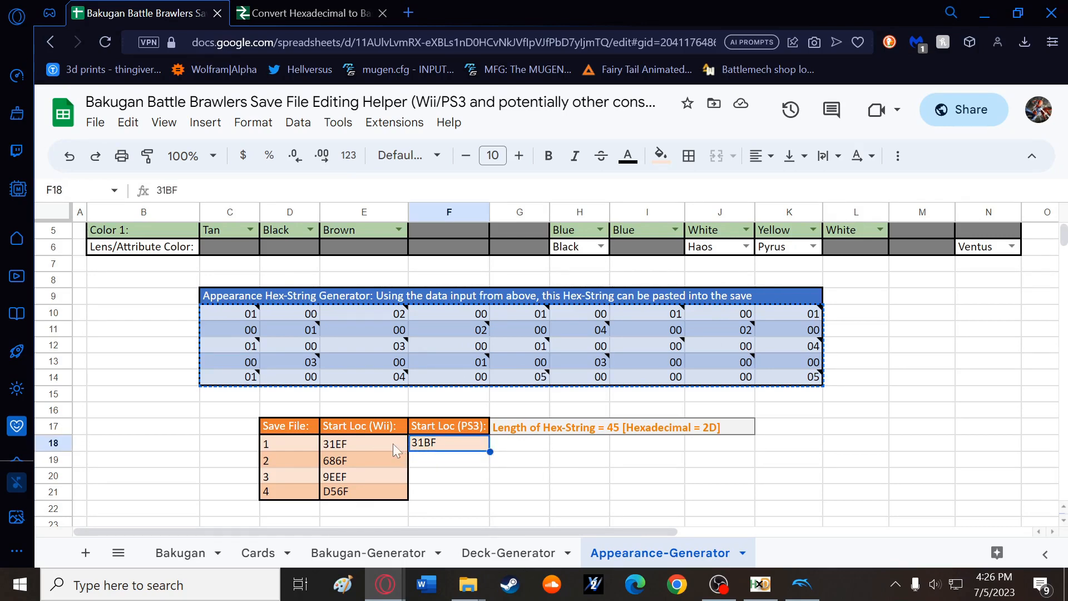
scroll(402, 442, "up", 2)
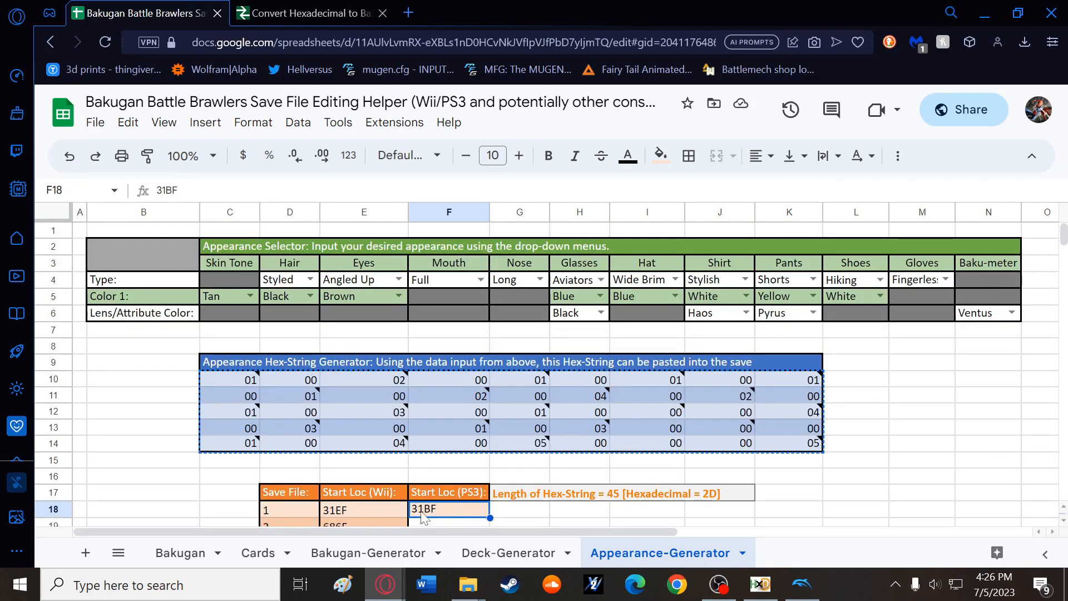
left_click(372, 510)
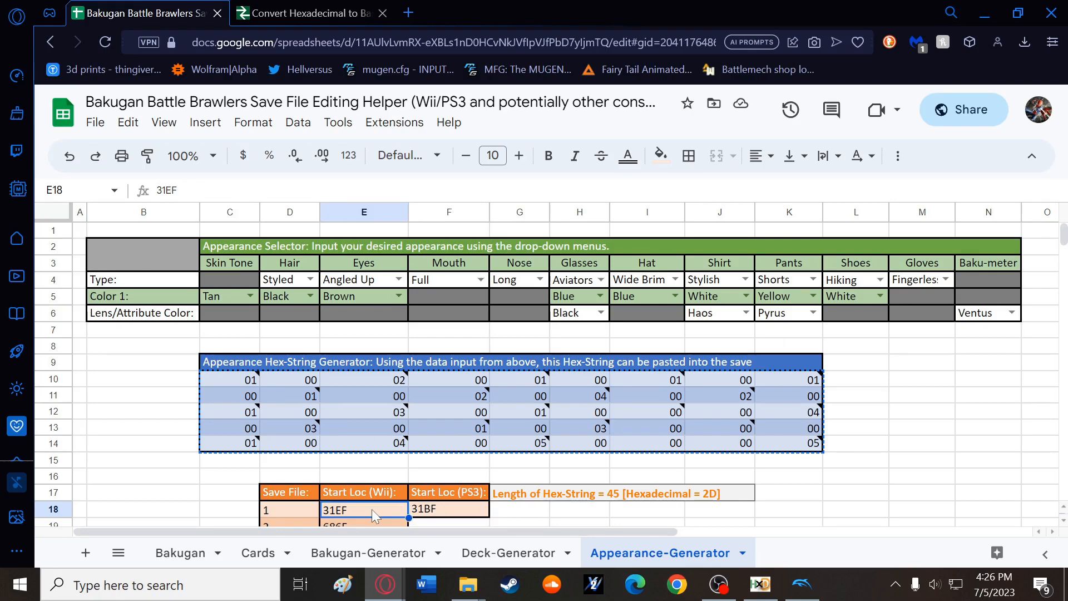
scroll(364, 504, "down", 2)
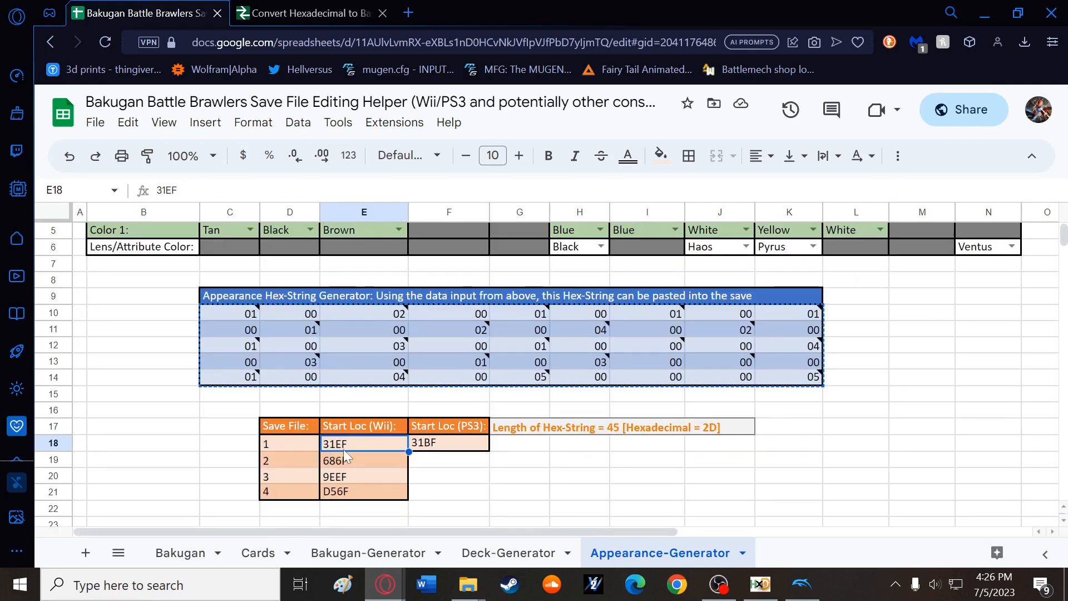
left_click(439, 447)
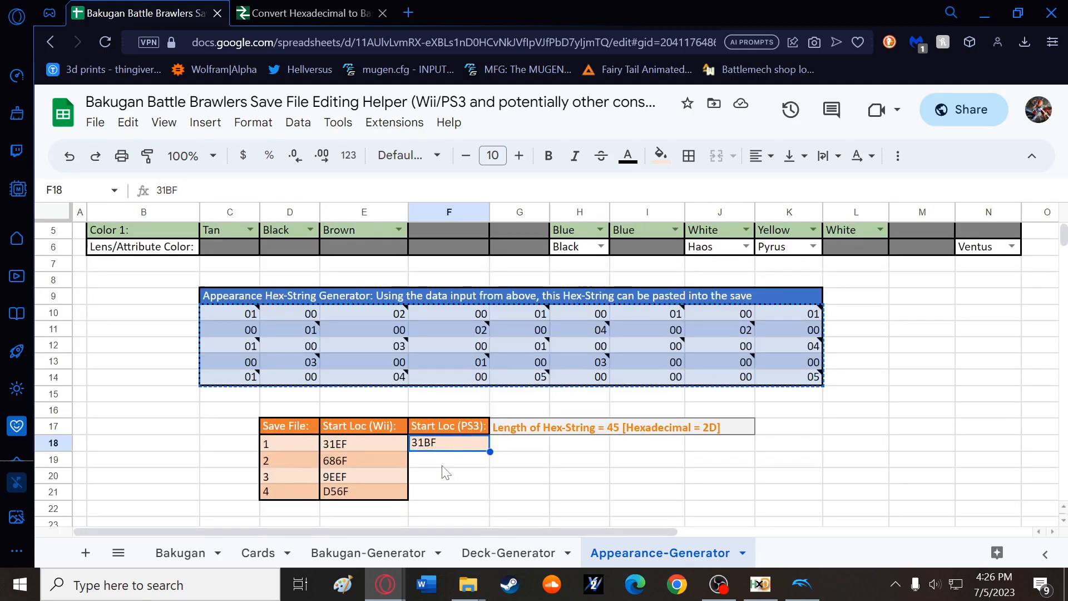
- Examine the gold and silver card location columns in the Cards sheet
left_click(258, 553)
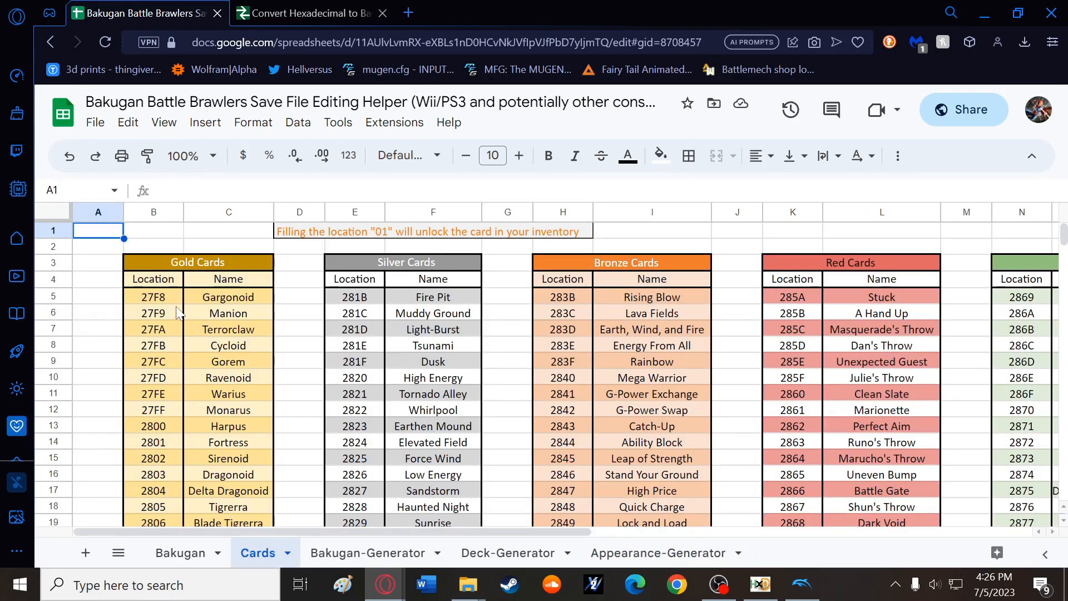
left_click_drag(151, 283, 158, 334)
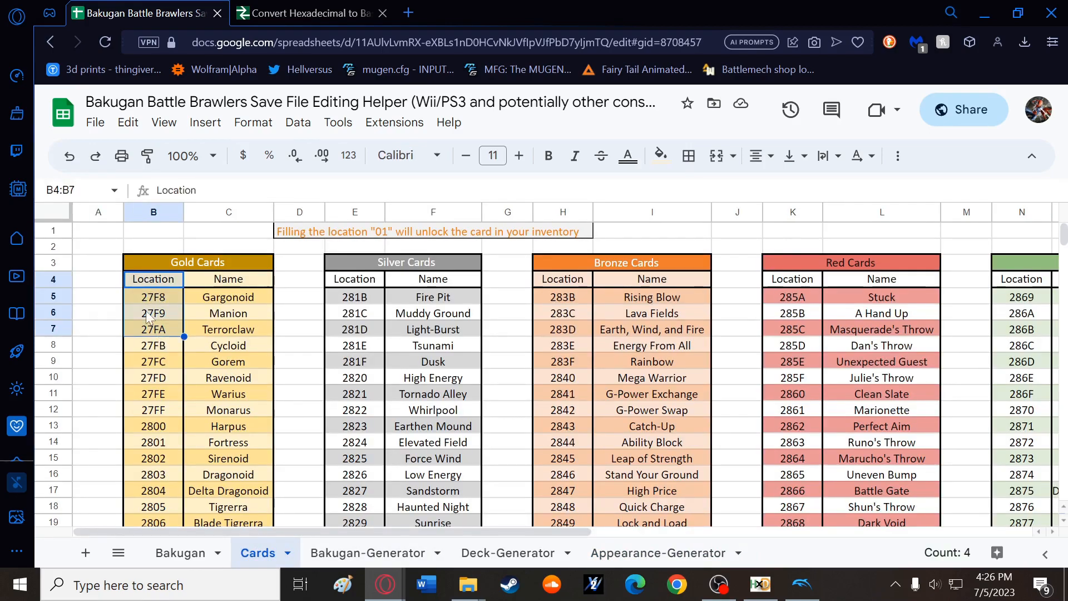
left_click_drag(149, 297, 144, 491)
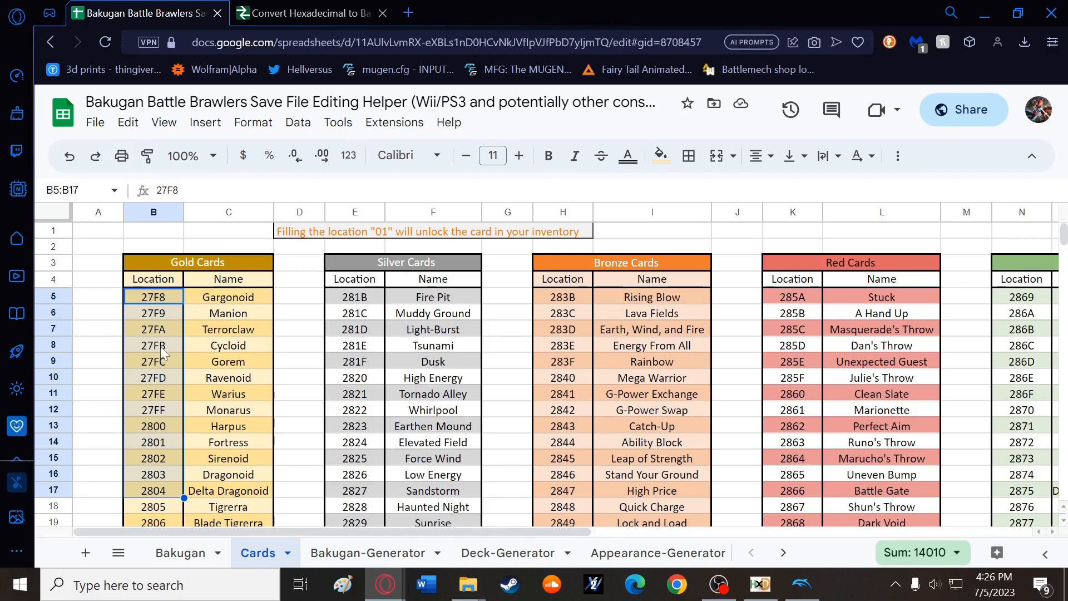
scroll(288, 412, "down", 7)
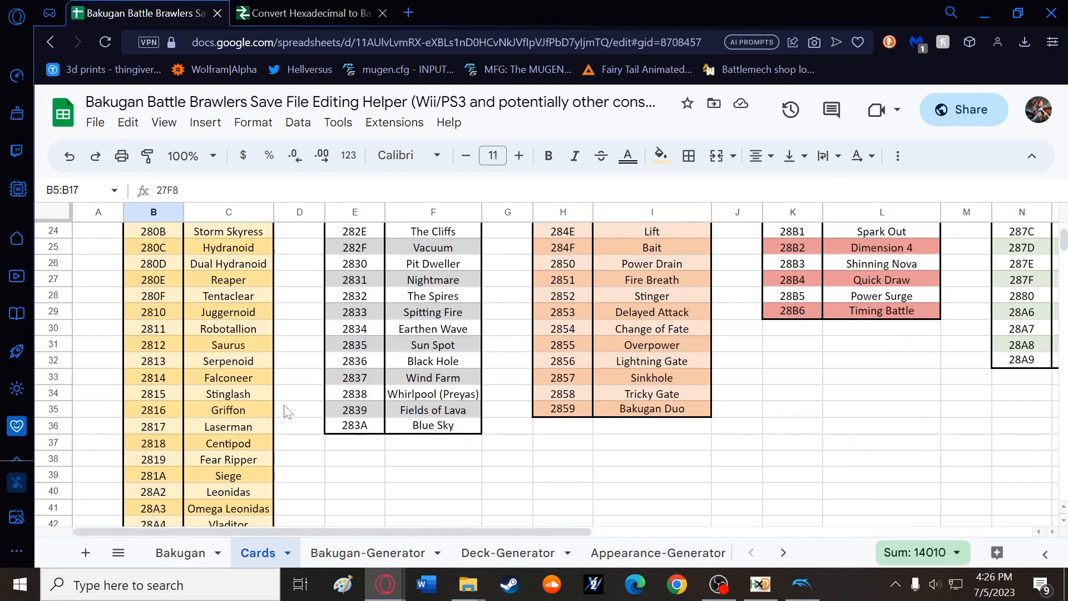
scroll(182, 343, "up", 3)
left_click_drag(144, 280, 151, 523)
scroll(328, 345, "up", 5)
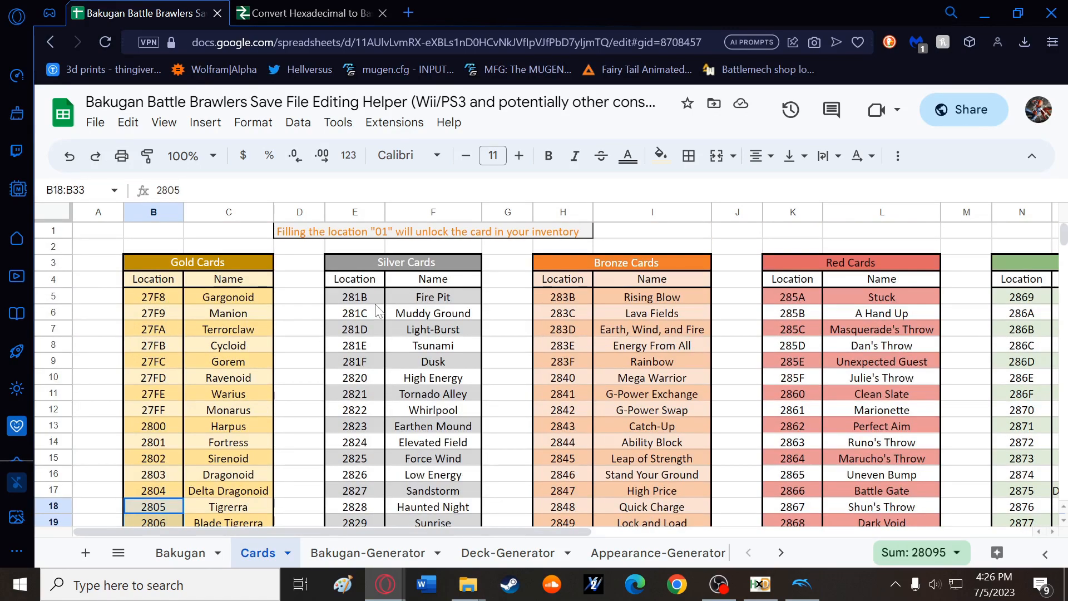
left_click_drag(361, 299, 356, 328)
scroll(382, 505, "up", 9)
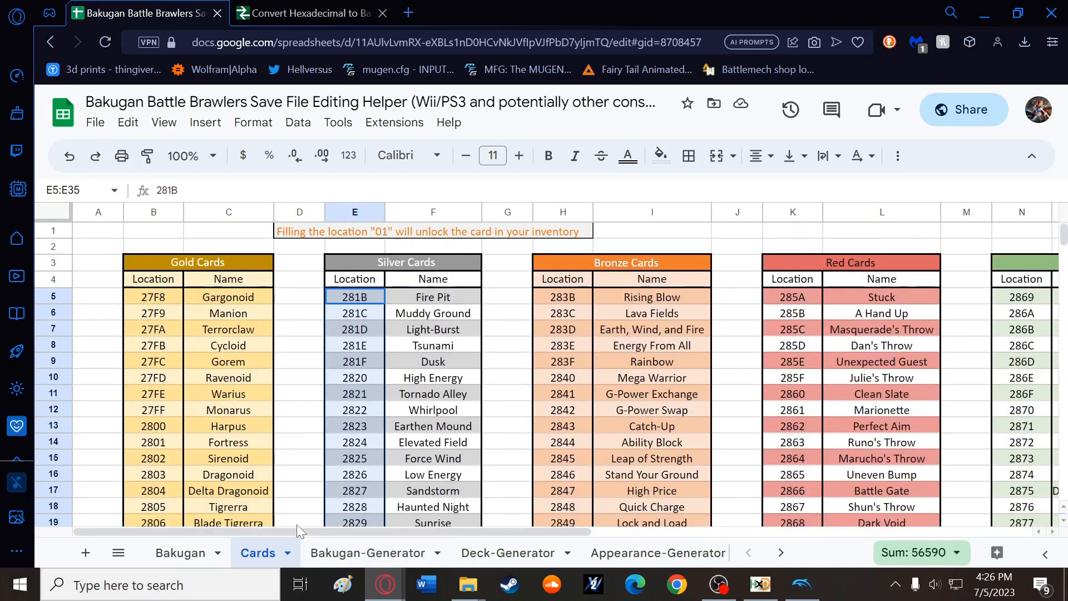
- Examine the Wii and 360 start locations for save files 1 to 4 in the Bakugan-Generator sheet
left_click(384, 553)
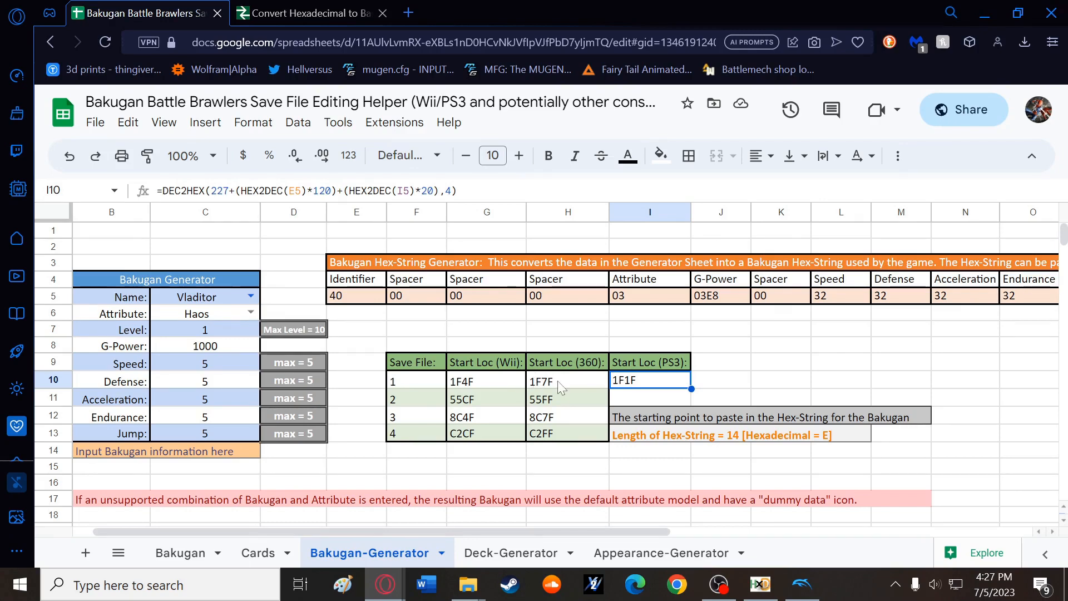
left_click_drag(557, 382, 558, 440)
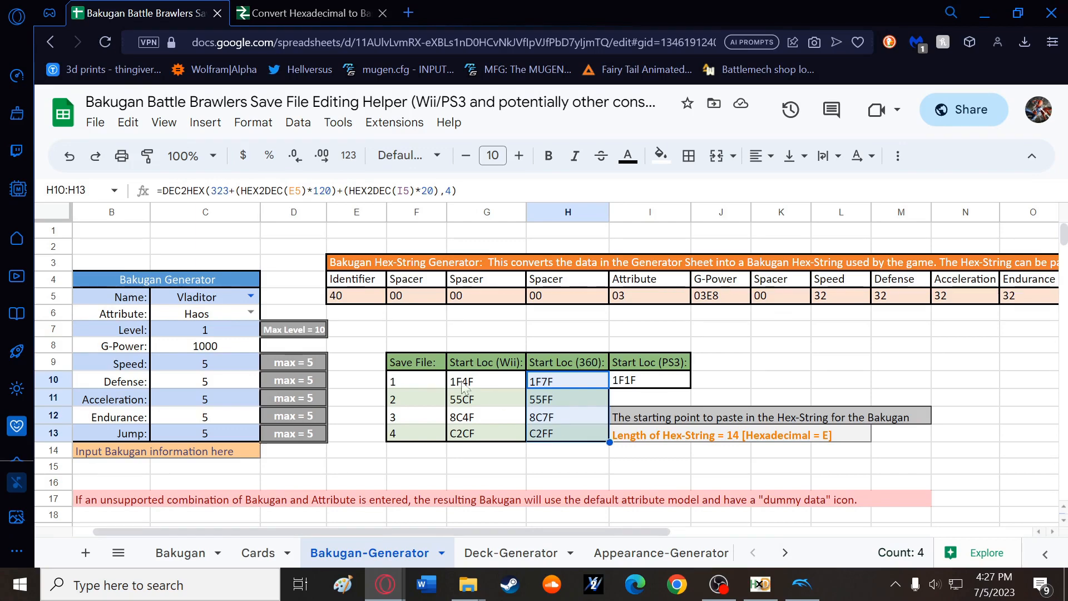
left_click_drag(404, 380, 579, 443)
left_click(580, 468)
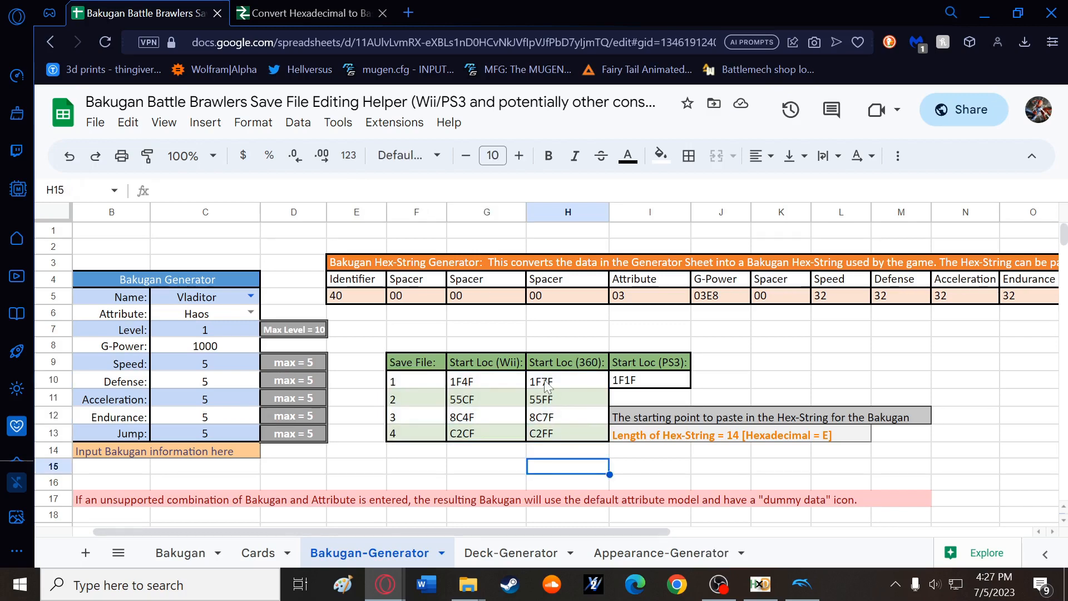
left_click_drag(545, 380, 557, 438)
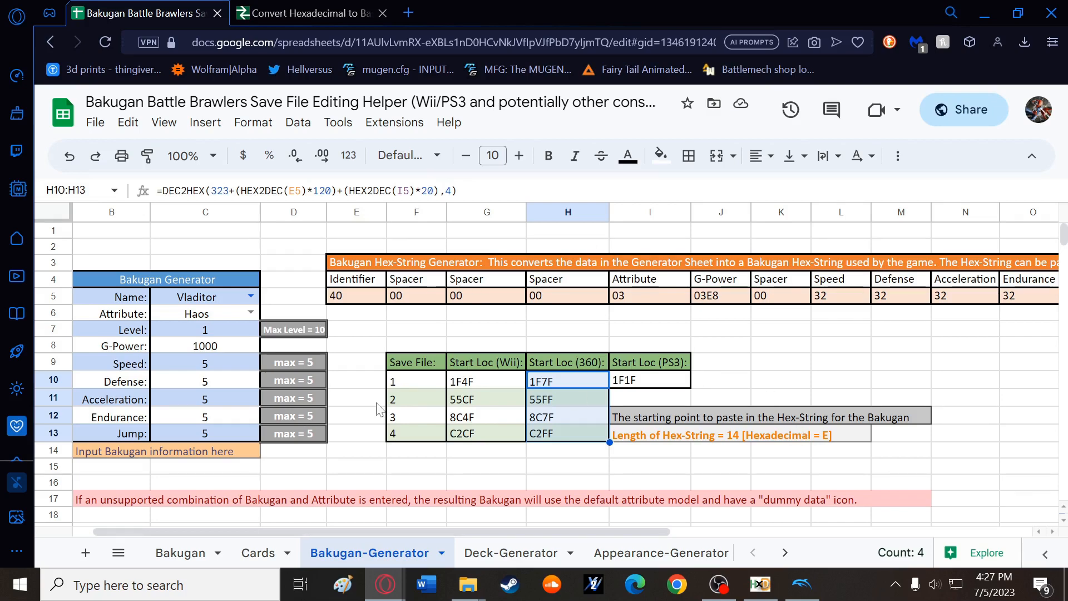
left_click(380, 383)
left_click_drag(392, 384, 561, 432)
left_click(568, 451)
left_click_drag(400, 399, 605, 437)
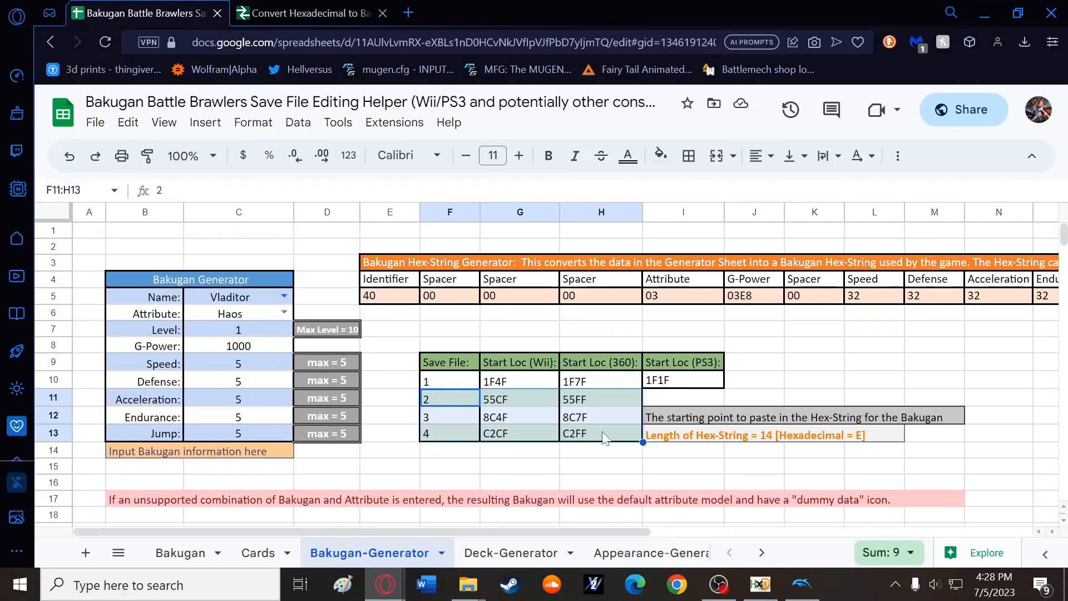
- Review the deck selections and the Wii and PS3 starting locations in the Deck-Generator sheet
left_click(511, 552)
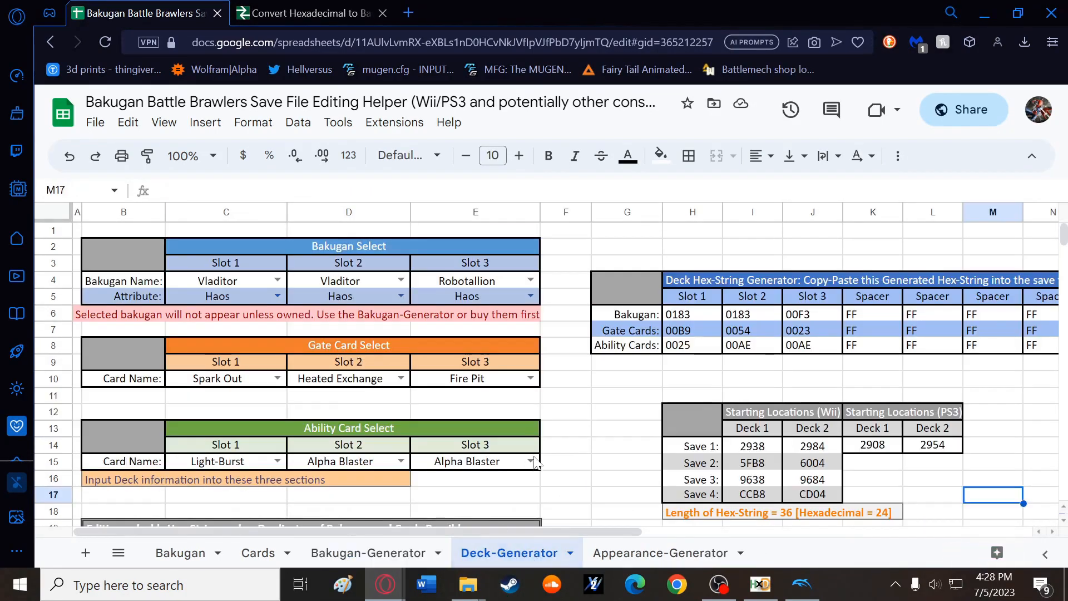
scroll(610, 496, "down", 3)
scroll(610, 495, "up", 2)
mouse_move(413, 531)
left_mouse_down()
mouse_move(470, 532)
mouse_move(405, 526)
left_mouse_up()
scroll(723, 417, "up", 2)
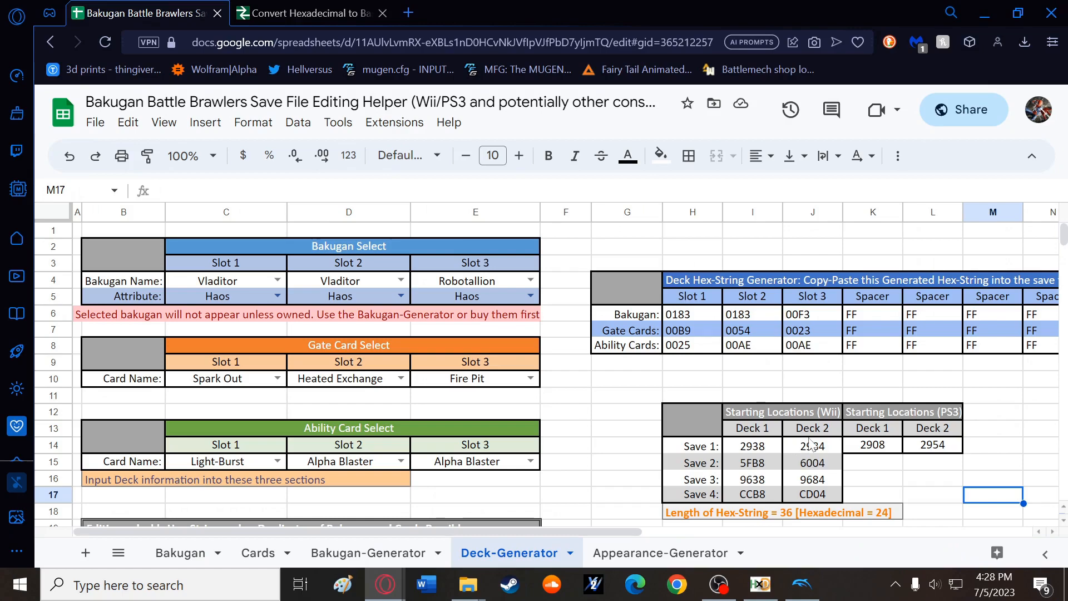
- Recheck the gold card locations, then review the deck and appearance generators, the Bakugan list and the Bakugan generator
left_click(386, 553)
left_click(258, 552)
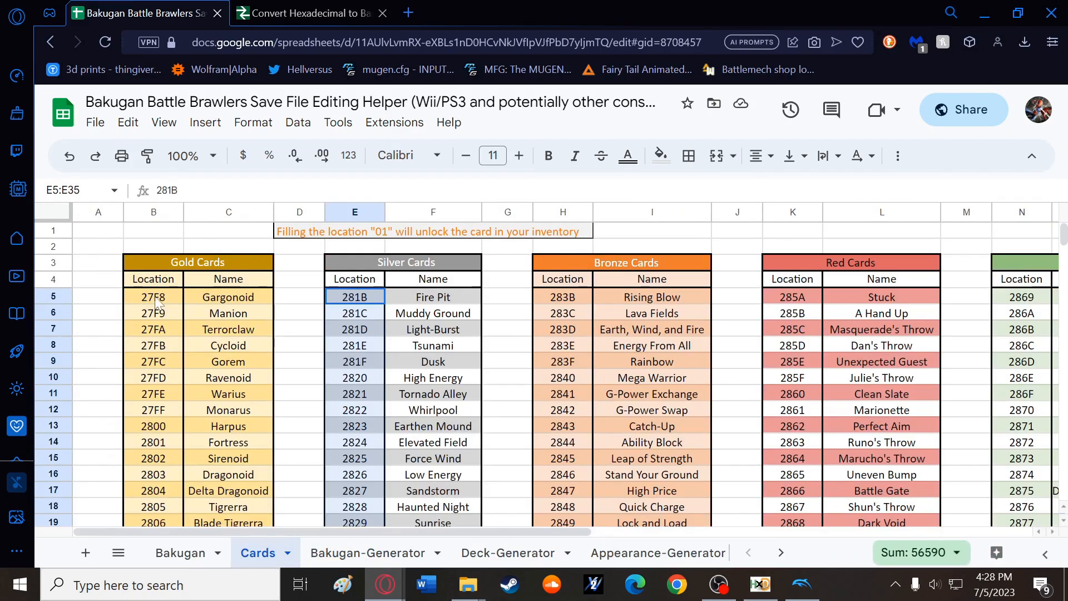
left_click_drag(157, 303, 153, 445)
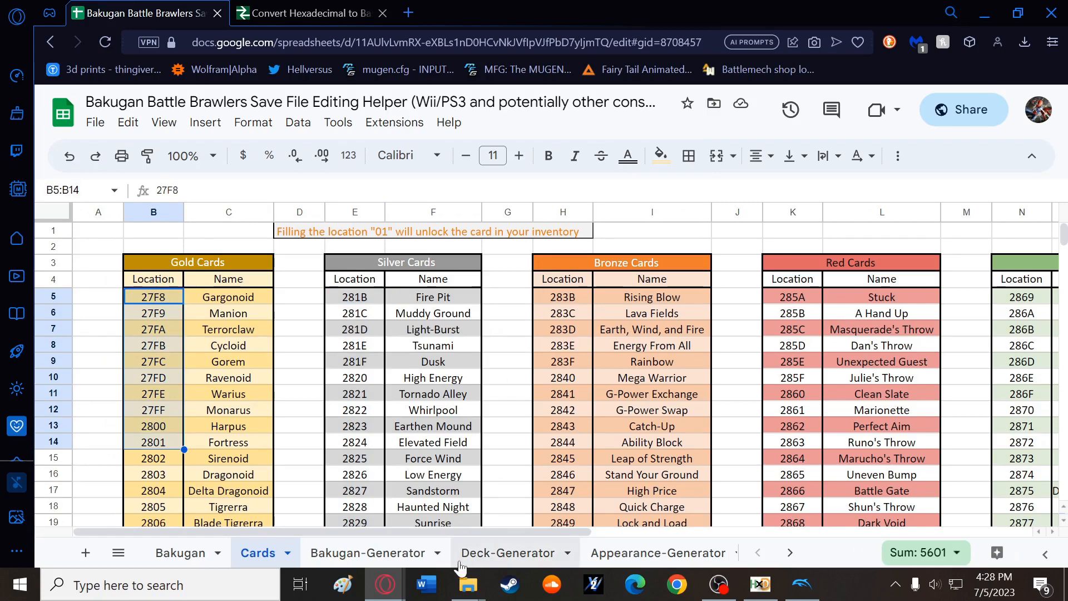
left_click(398, 553)
left_click(498, 552)
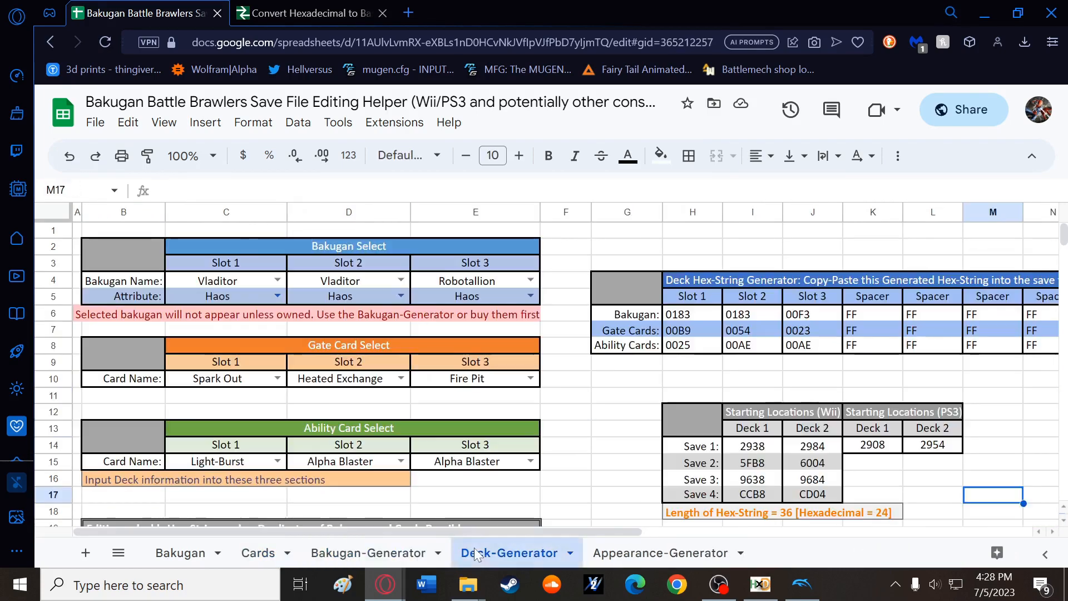
left_click(638, 550)
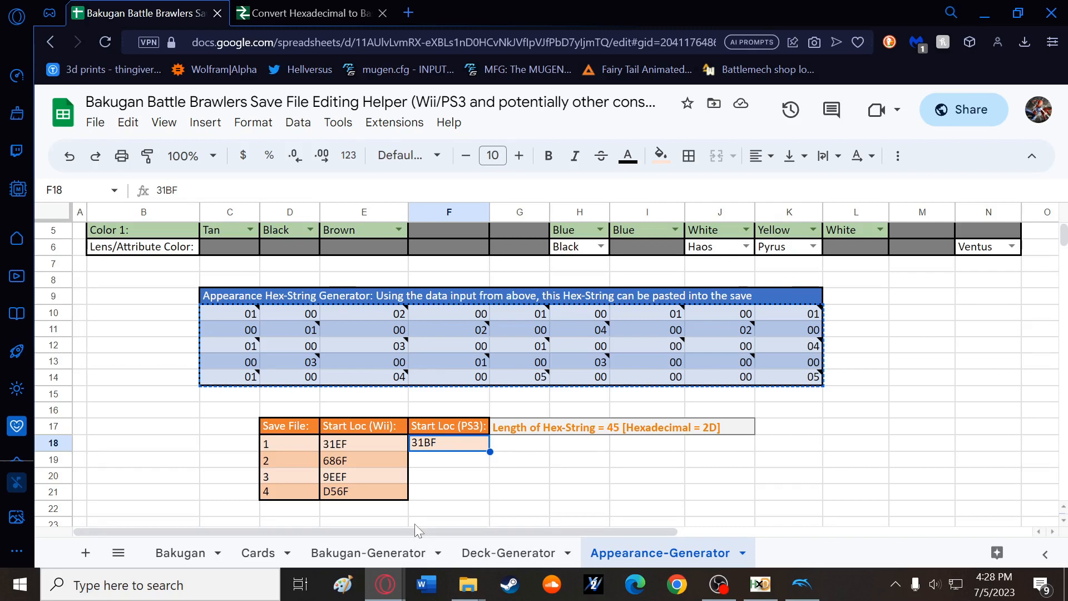
scroll(415, 523, "up", 2)
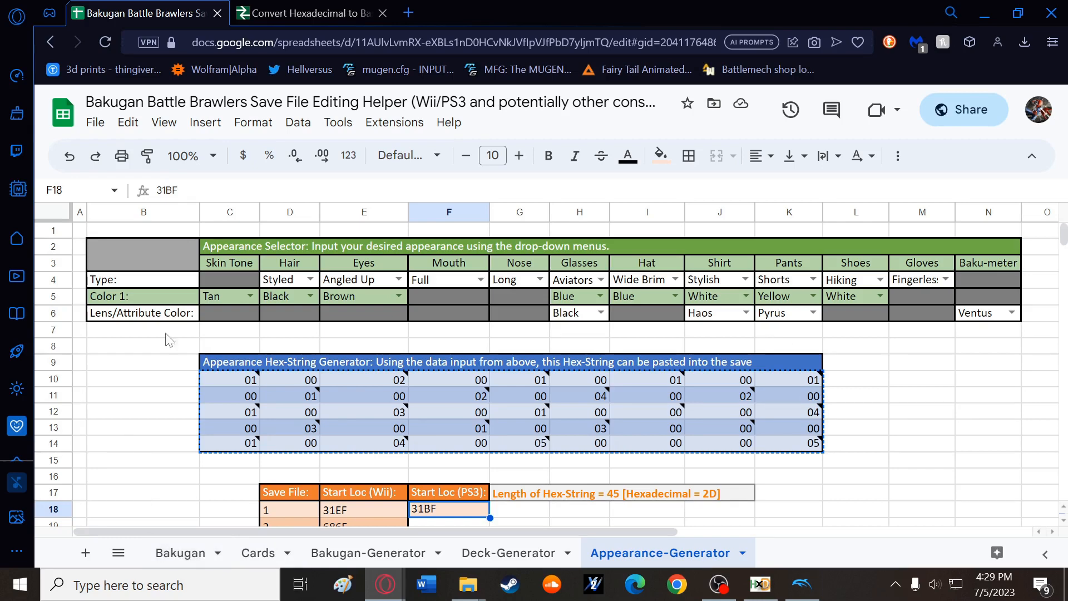
left_click(178, 567)
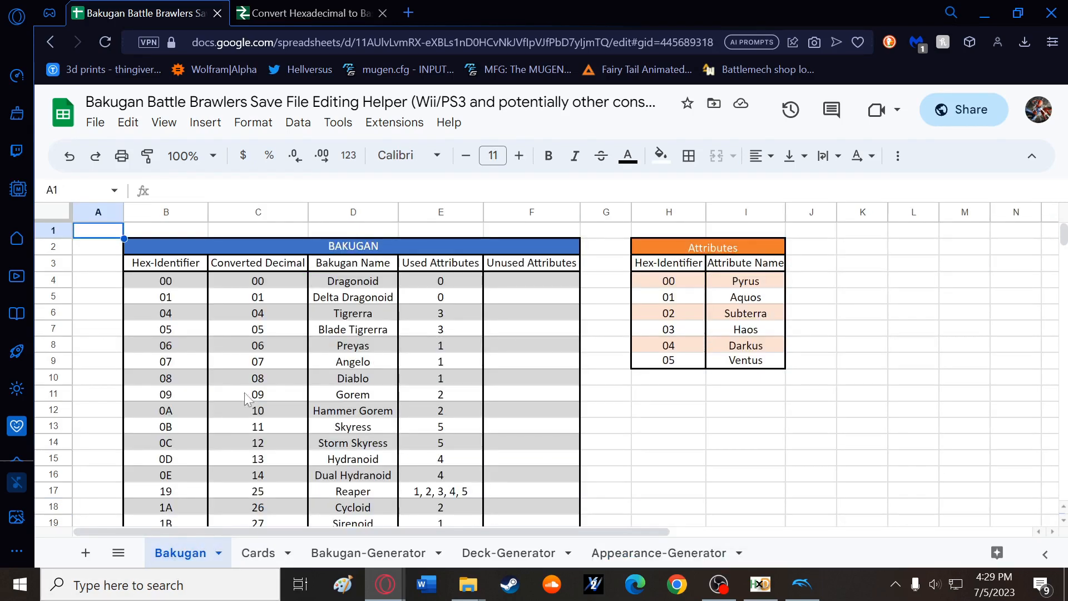
left_click(395, 552)
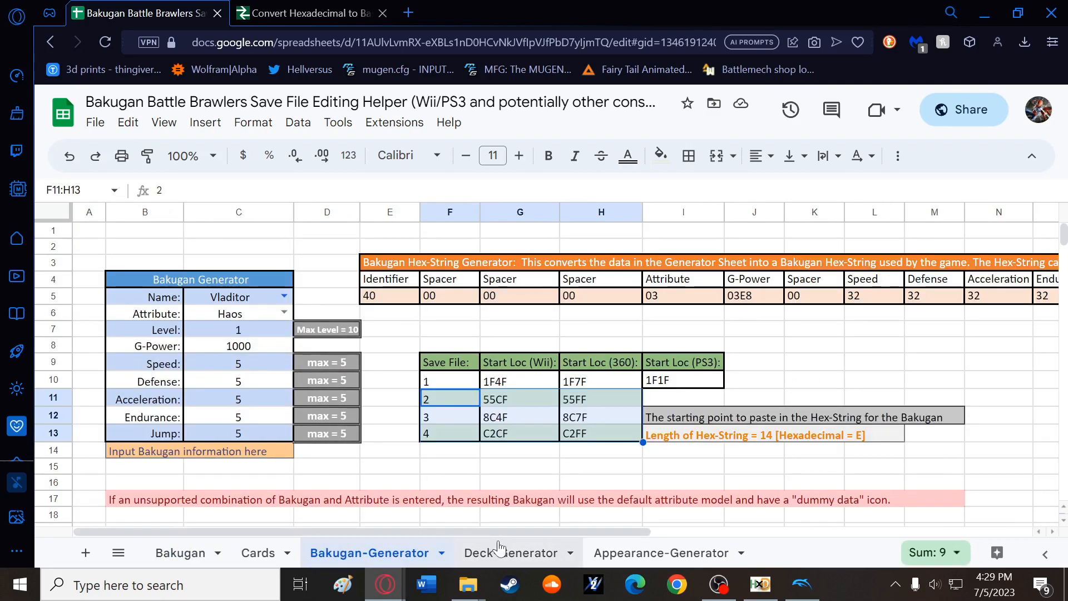